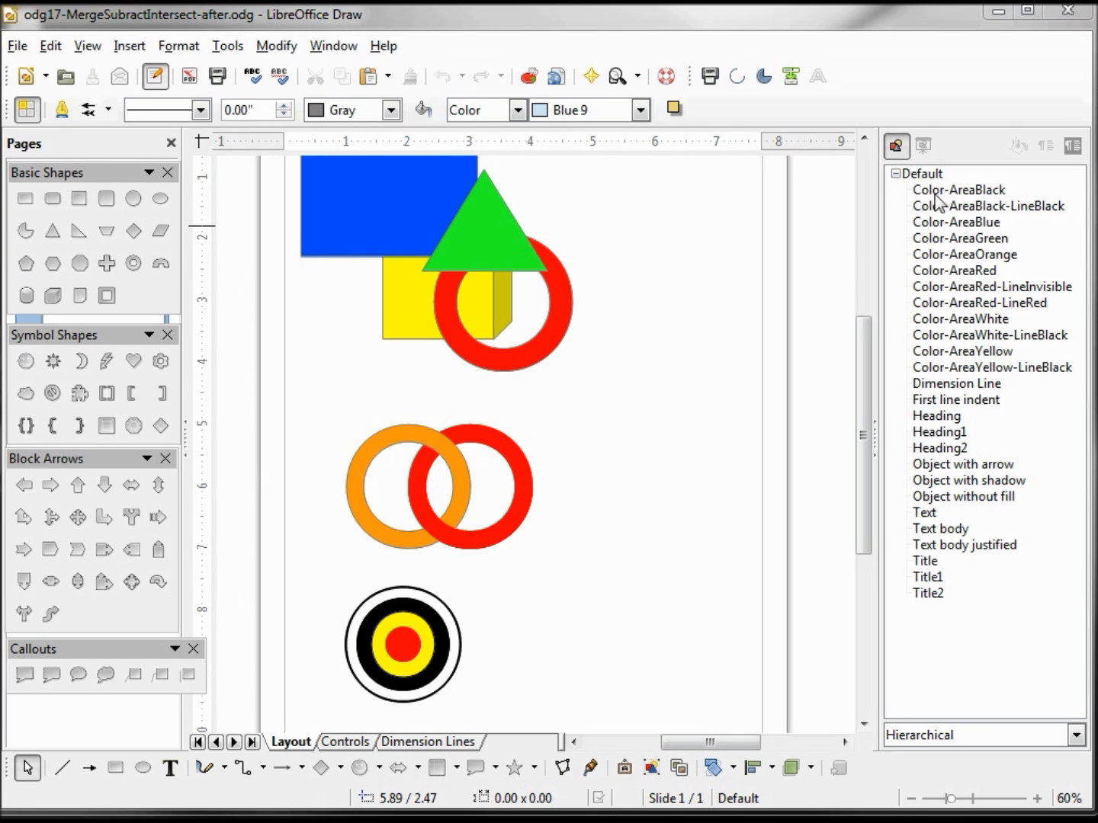
Step: Save the drawing as a new file named odg18-MergeSubtractIntersect.odg
click(15, 45)
click(84, 239)
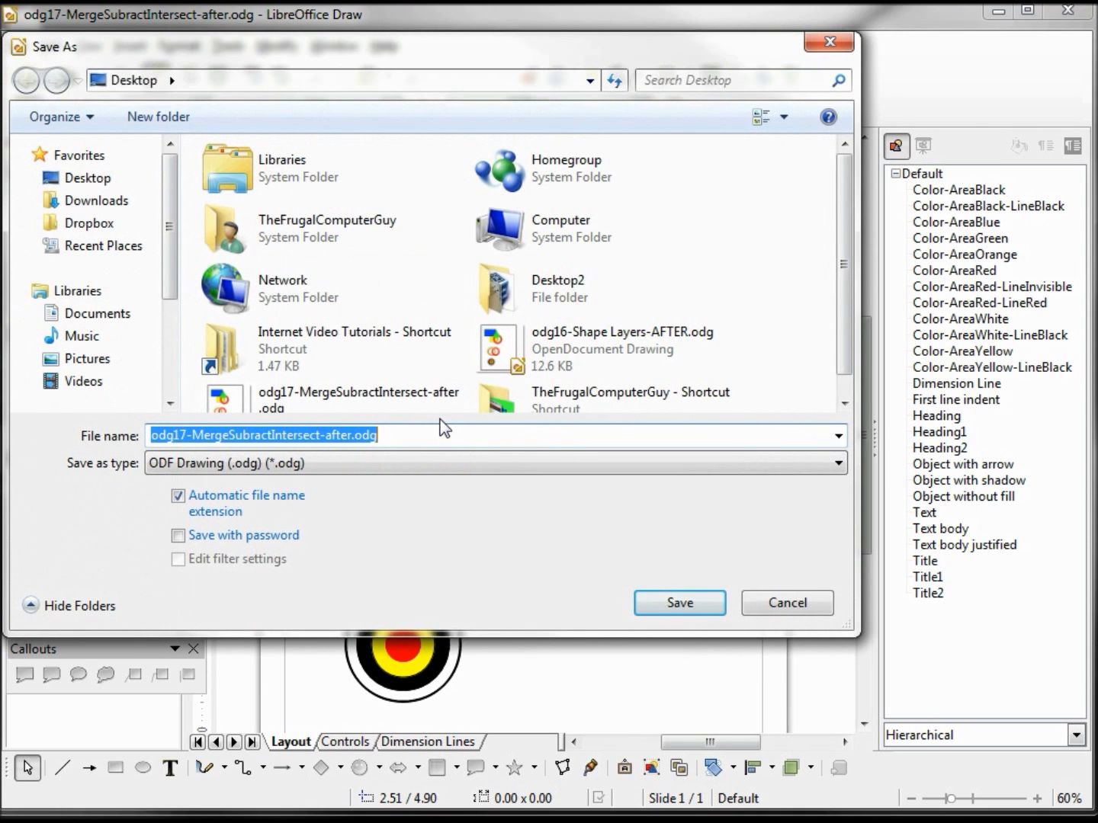
text(odg18-MergeSubtractIntersect.odg)
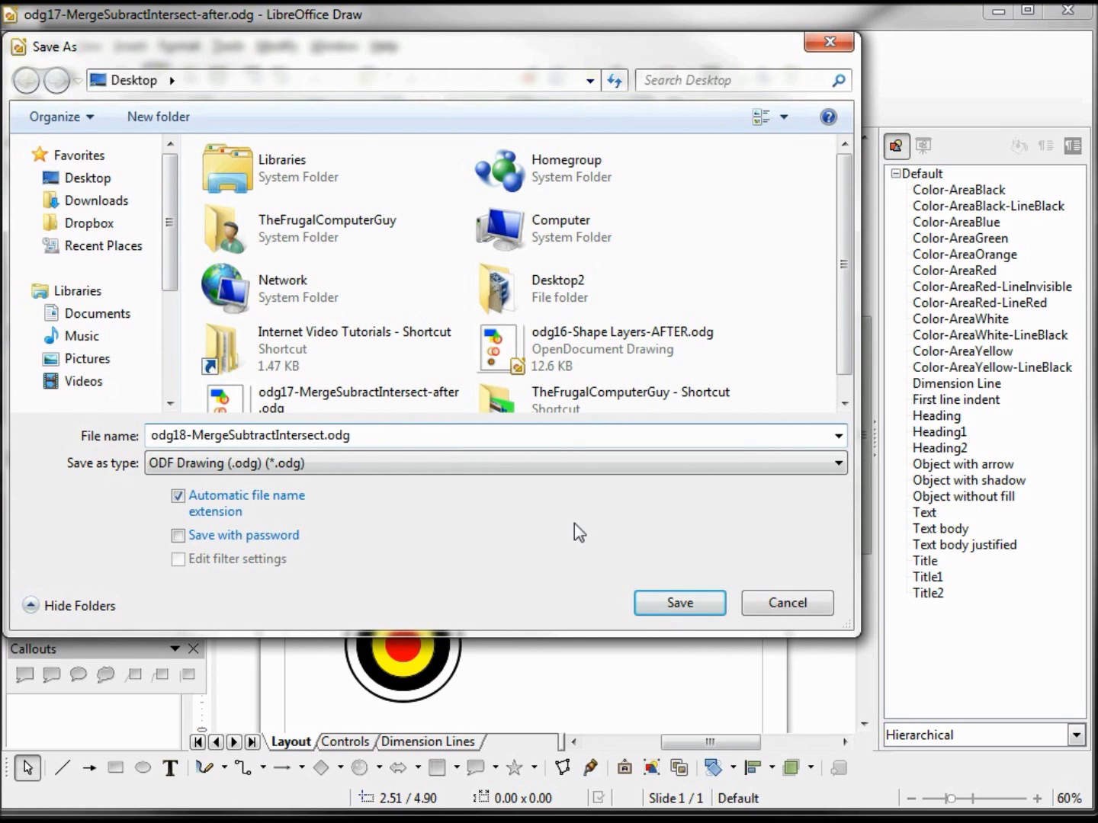
click(677, 604)
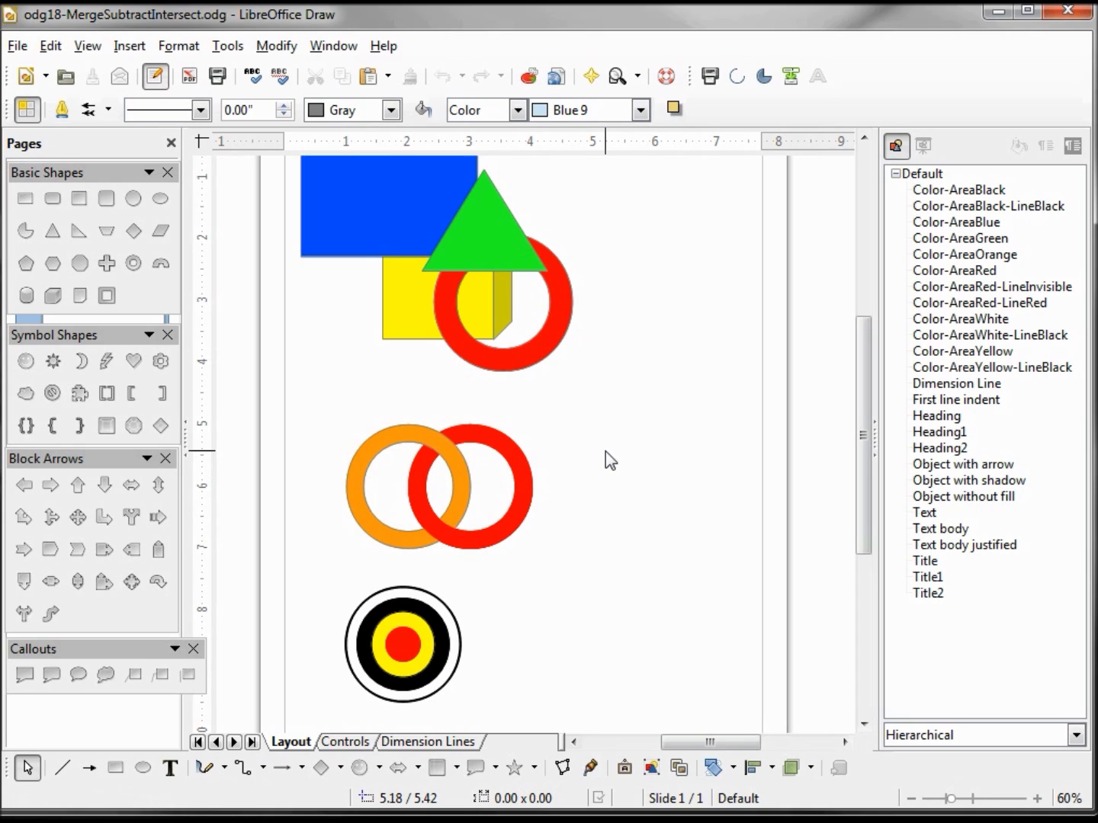
key(ctrl+a)
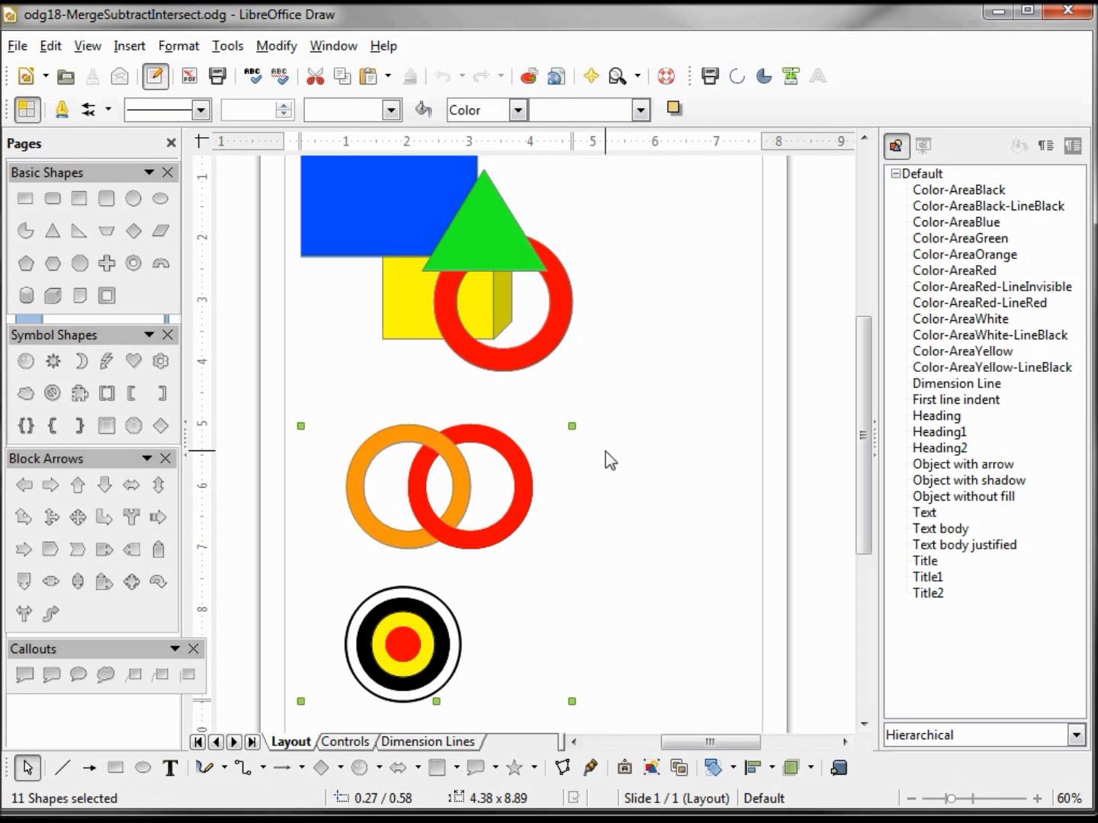
Step: Delete all eleven selected shapes and save the now-blank drawing
key(Delete)
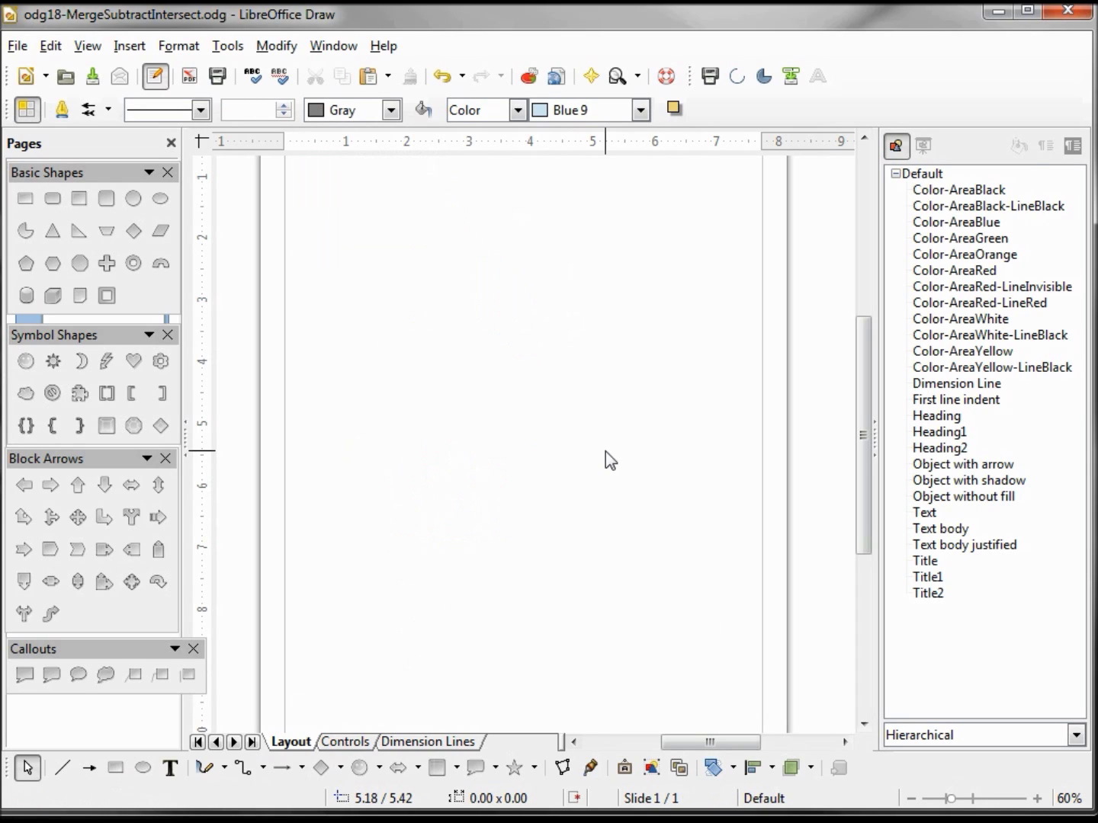
click(92, 79)
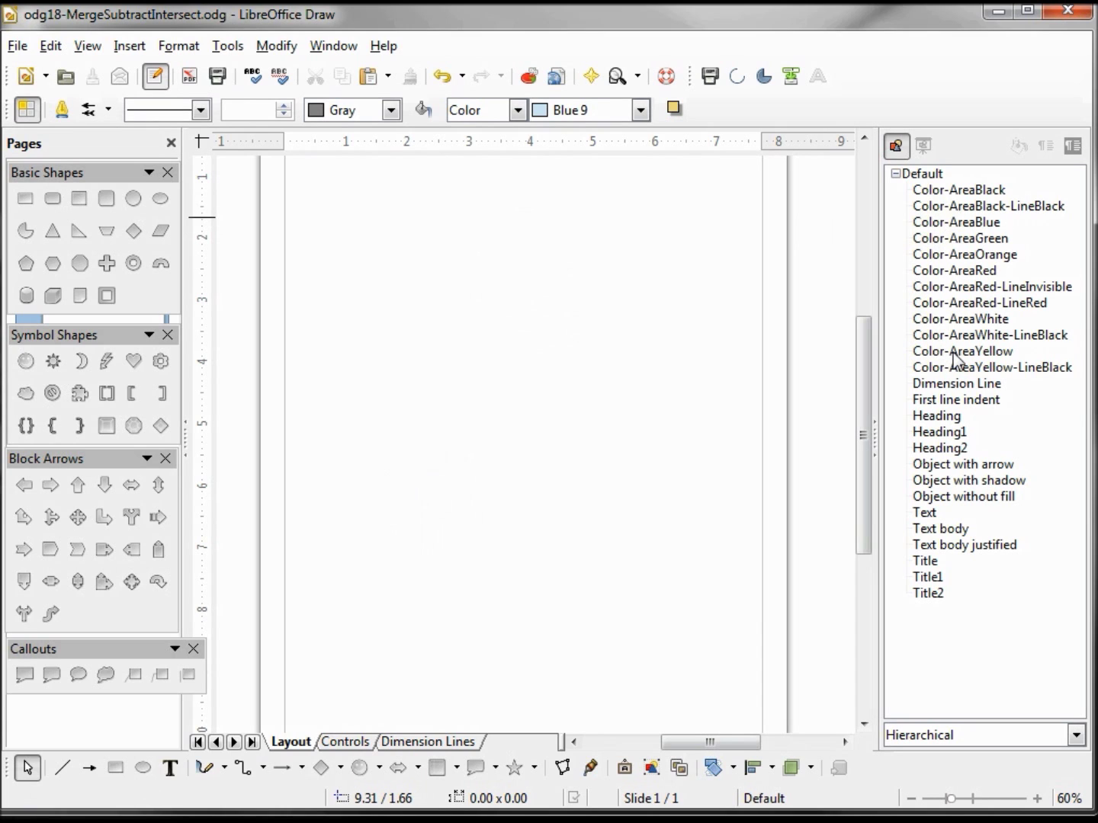
click(911, 798)
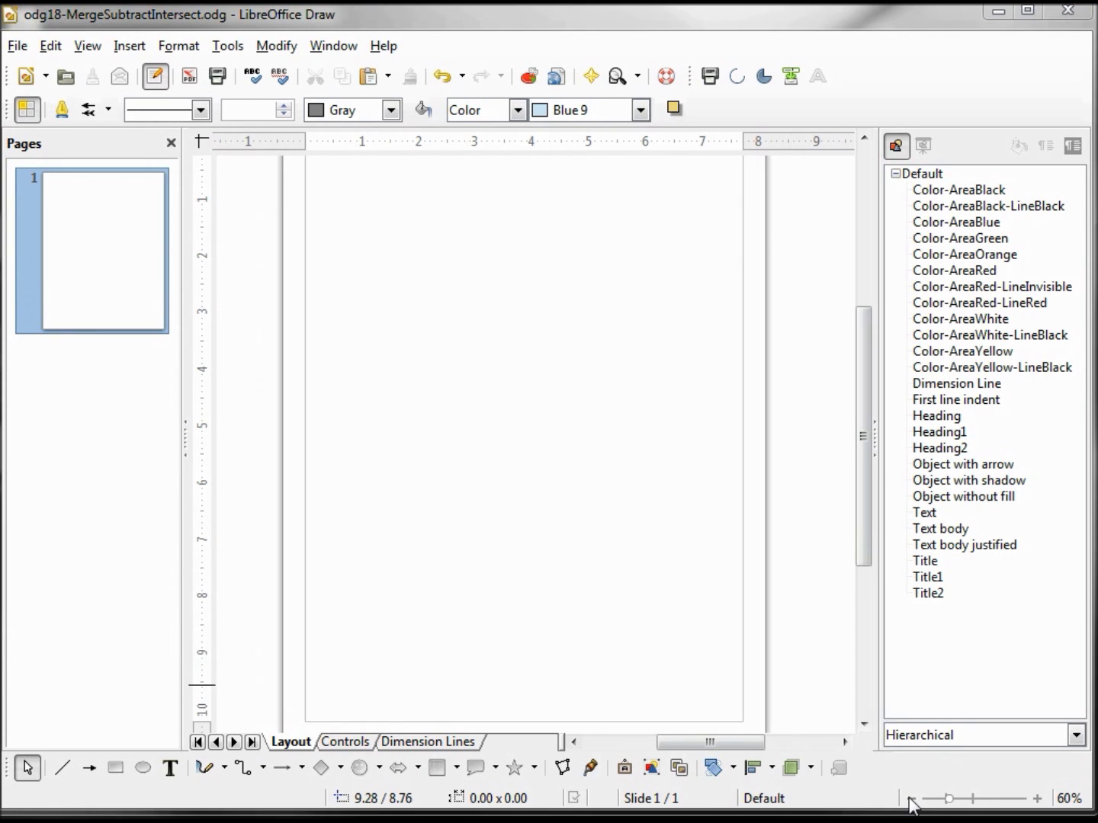
Step: Add a text box reading 'Example' and apply the Title style to it
click(911, 799)
key(F2)
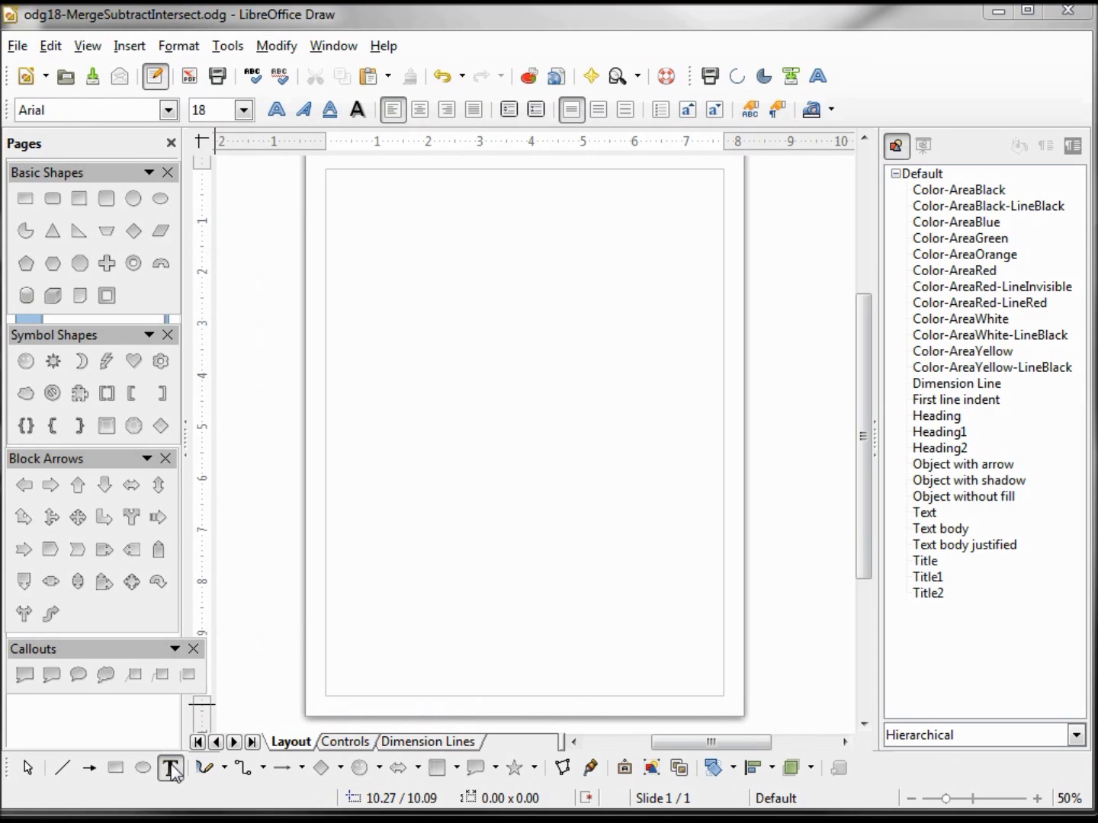
click(372, 468)
text(Example)
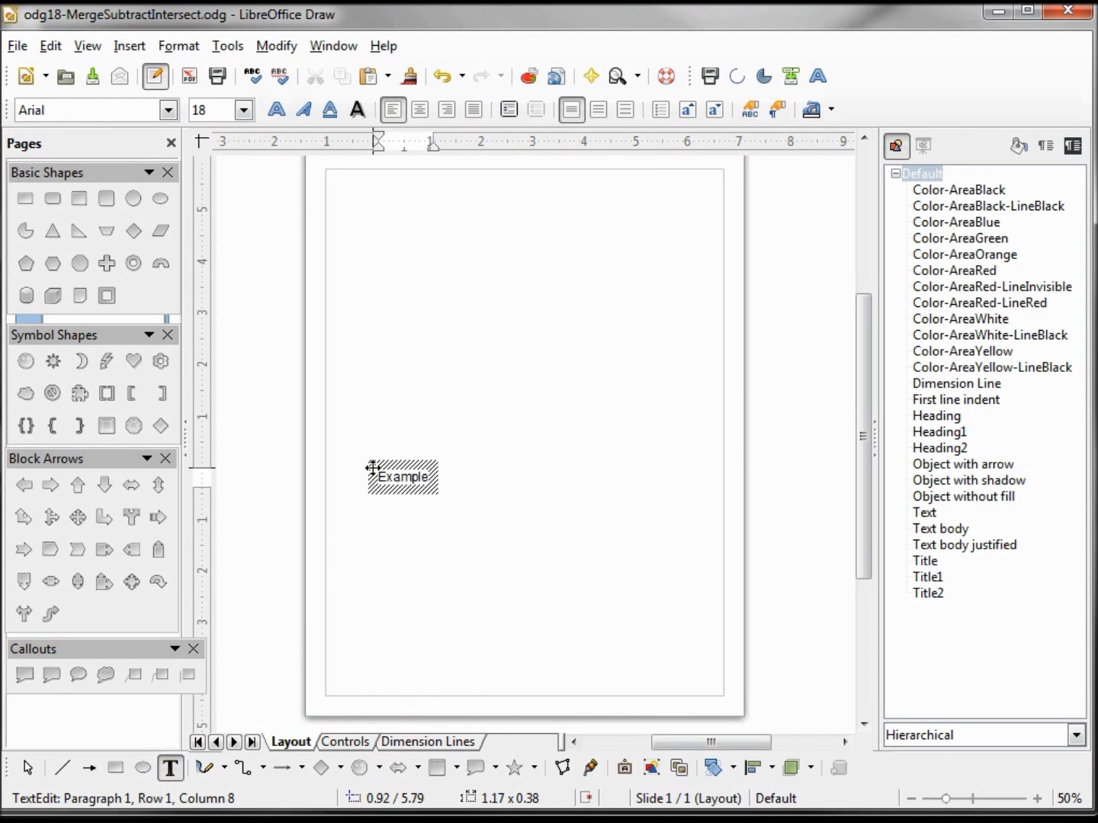
double_click(923, 562)
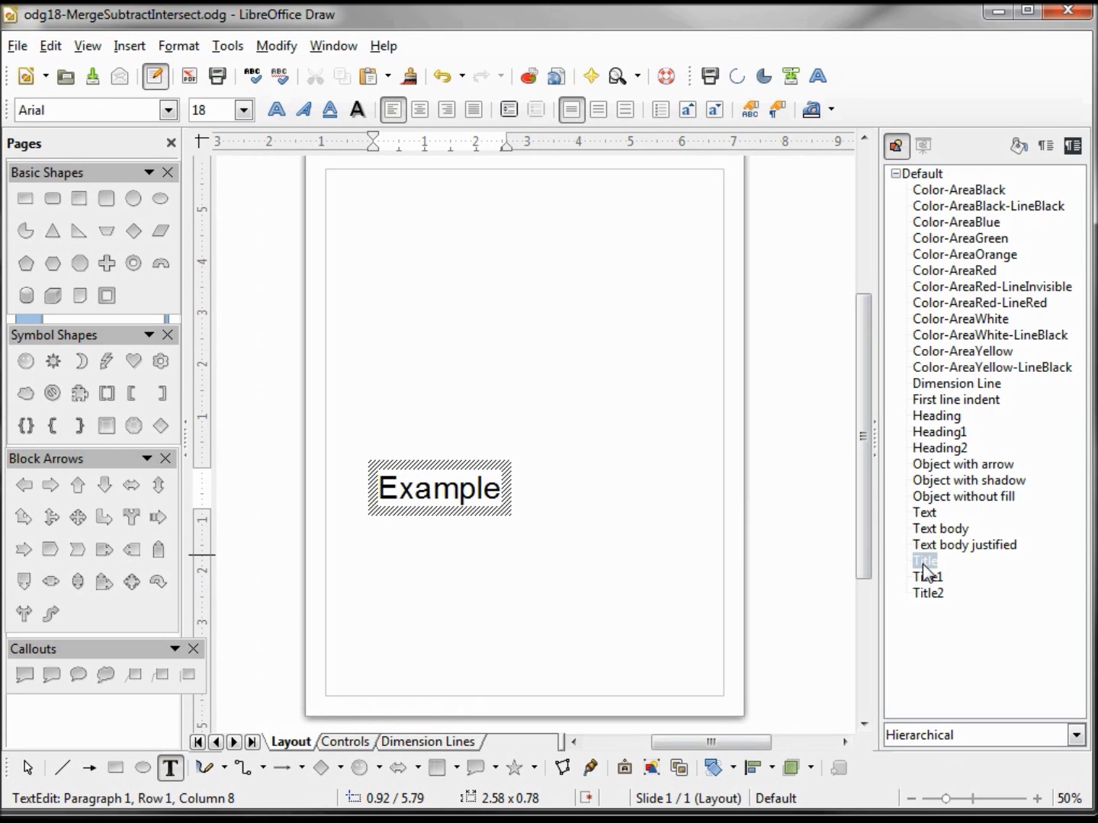
Step: Set the title box to Y 0.50", turn off Fit width, and make it 7.50" wide
click(180, 47)
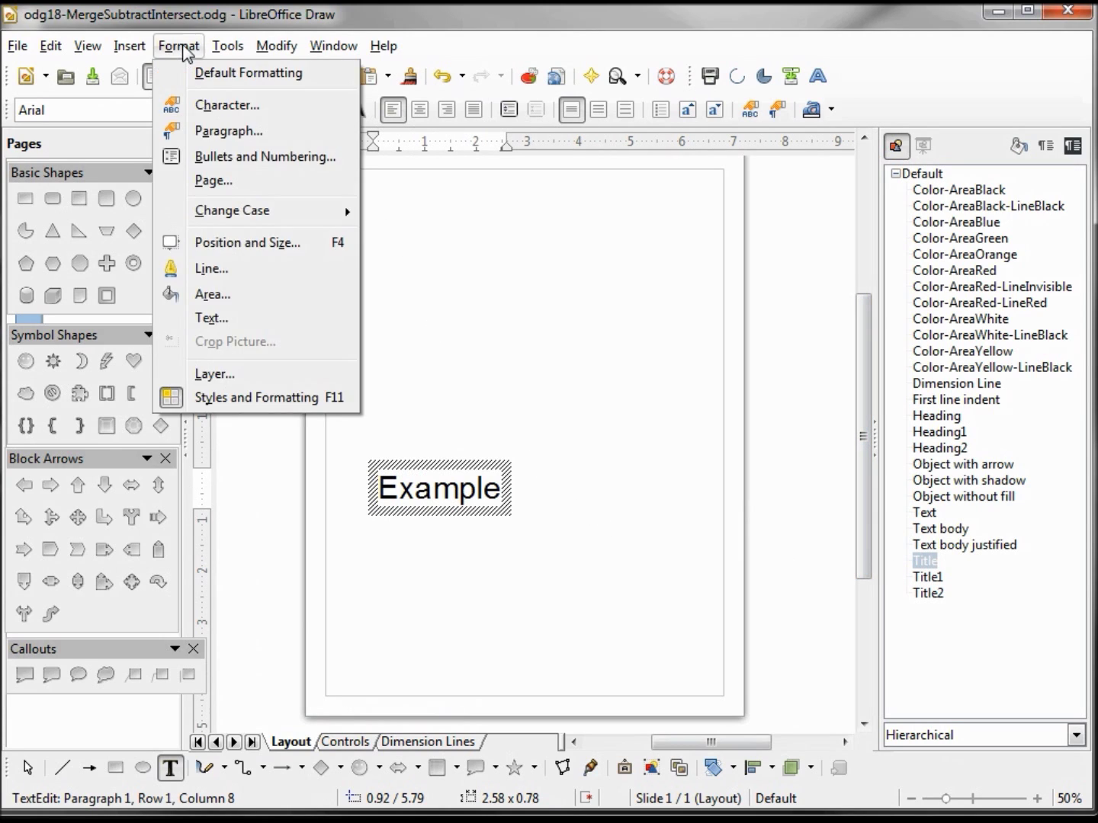
click(237, 245)
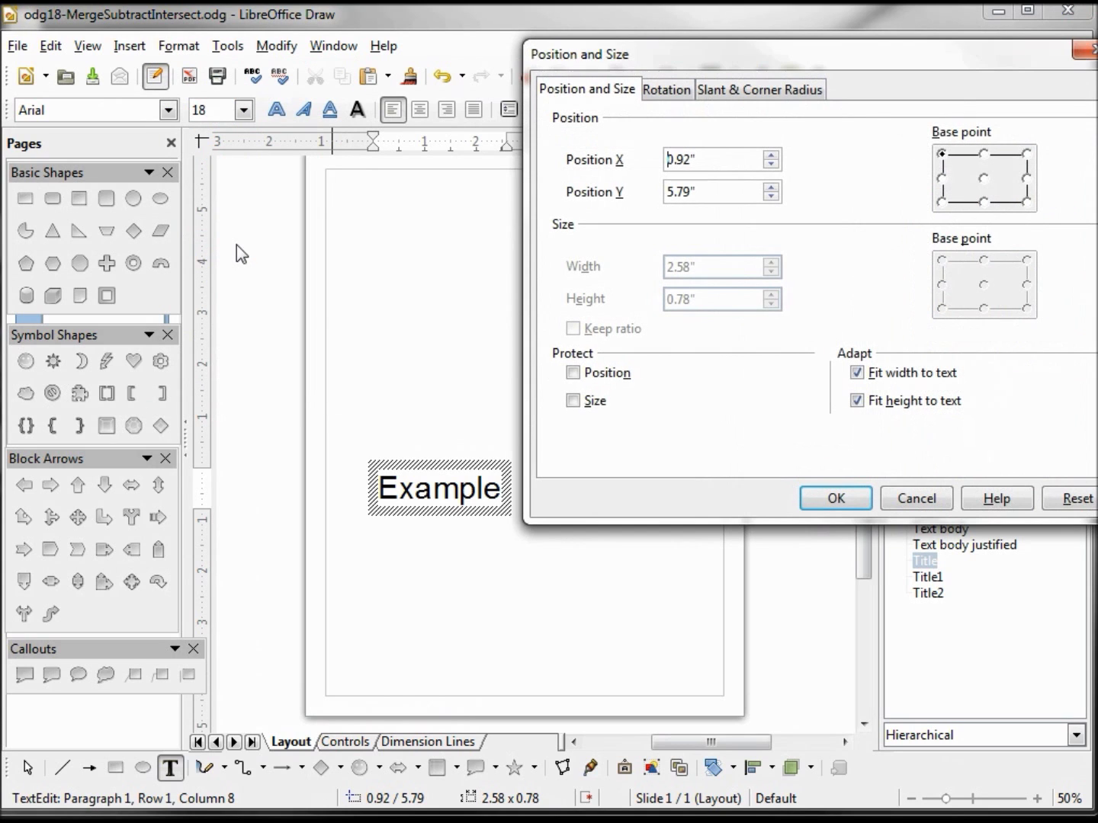
drag(722, 192, 631, 191)
text(.5)
key(Tab)
click(857, 373)
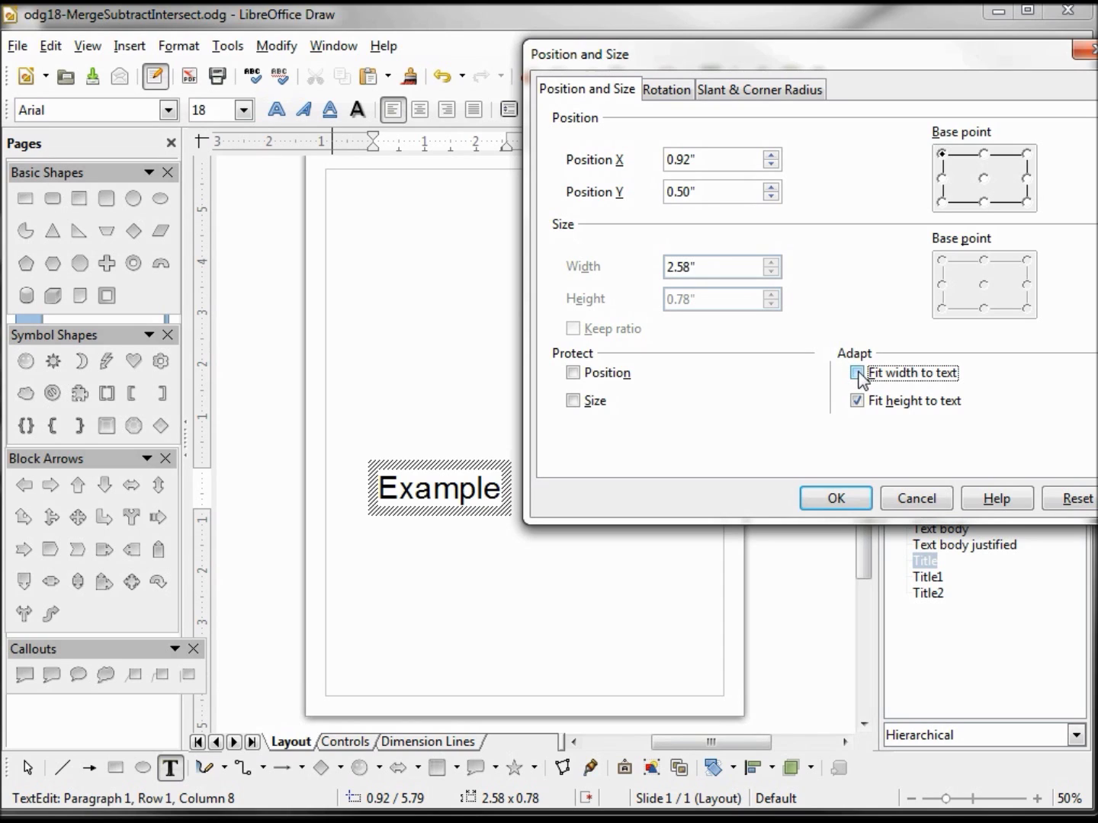
double_click(700, 266)
text(7.5)
key(Tab)
click(832, 500)
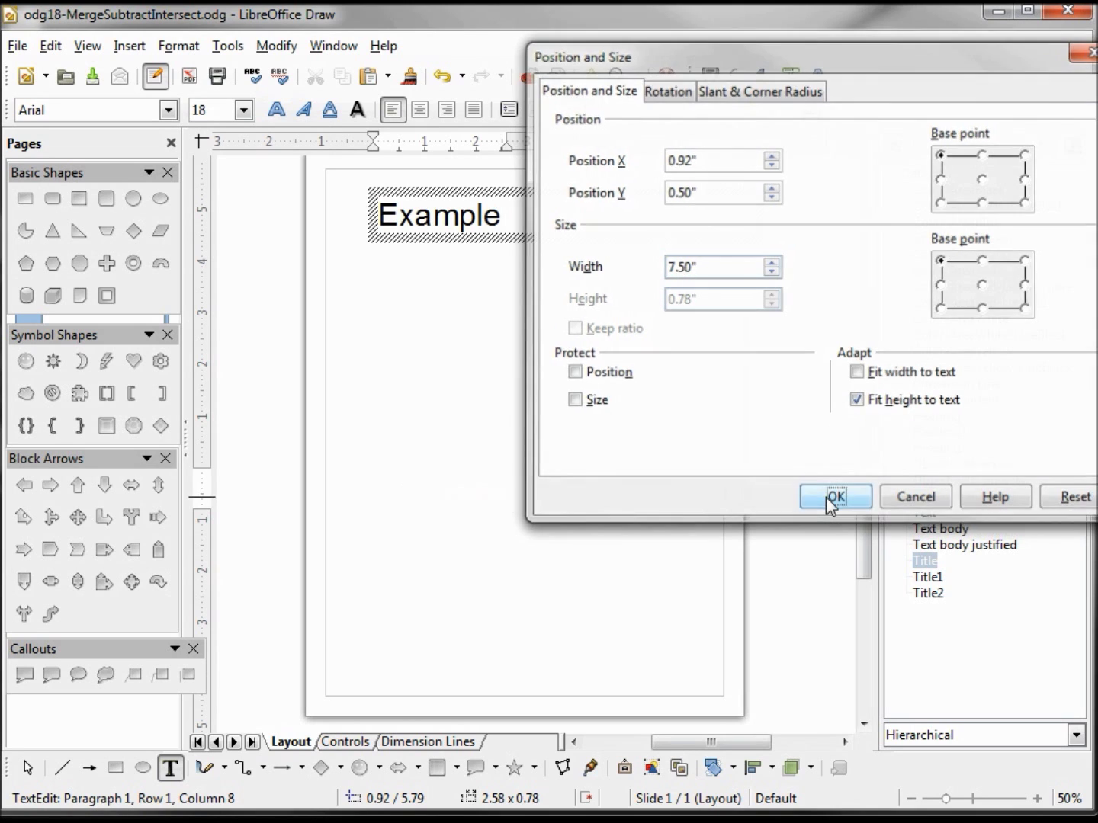
Step: Centre-align the Example text within its box
double_click(492, 216)
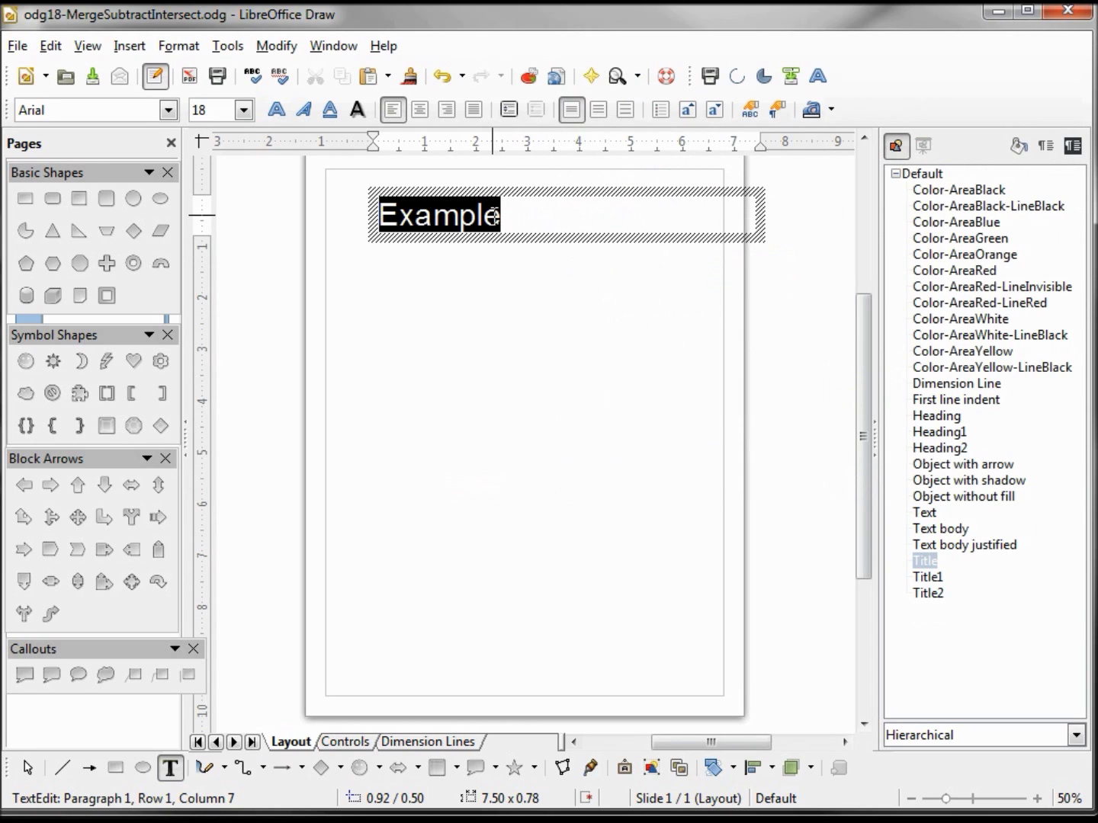
click(419, 110)
click(516, 193)
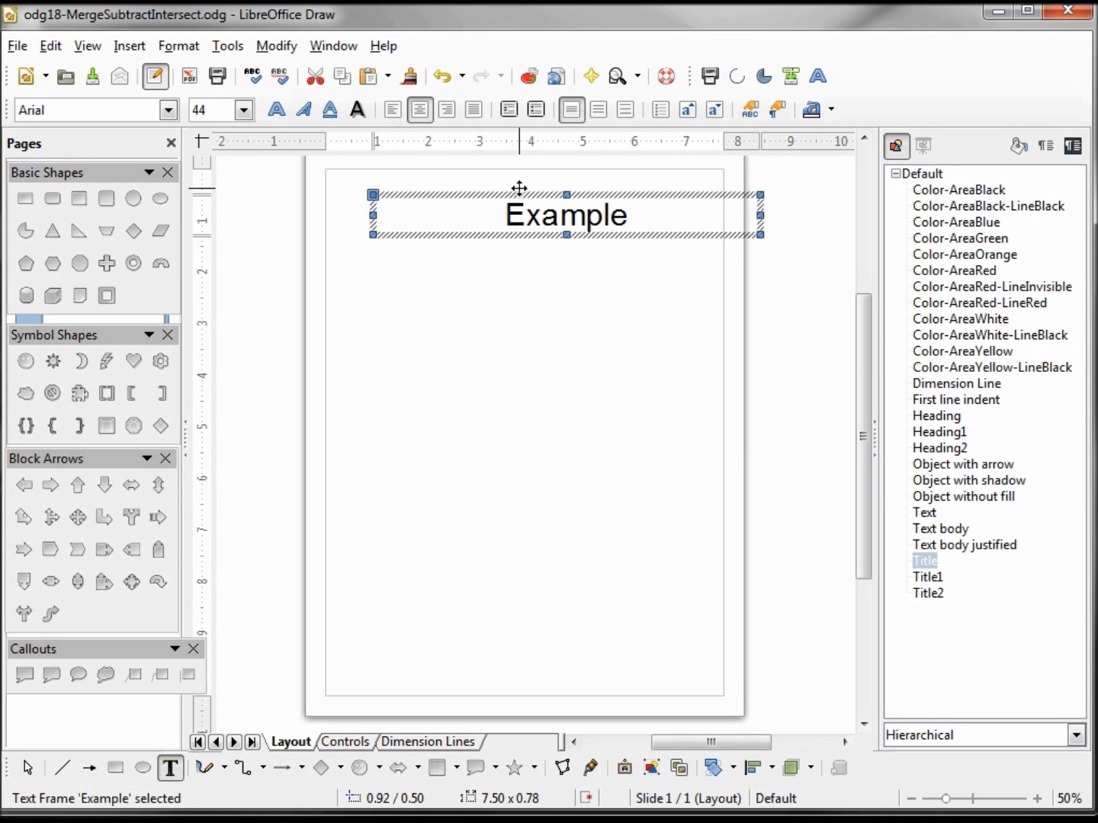
Step: Centre the Example title box horizontally on the page
click(275, 47)
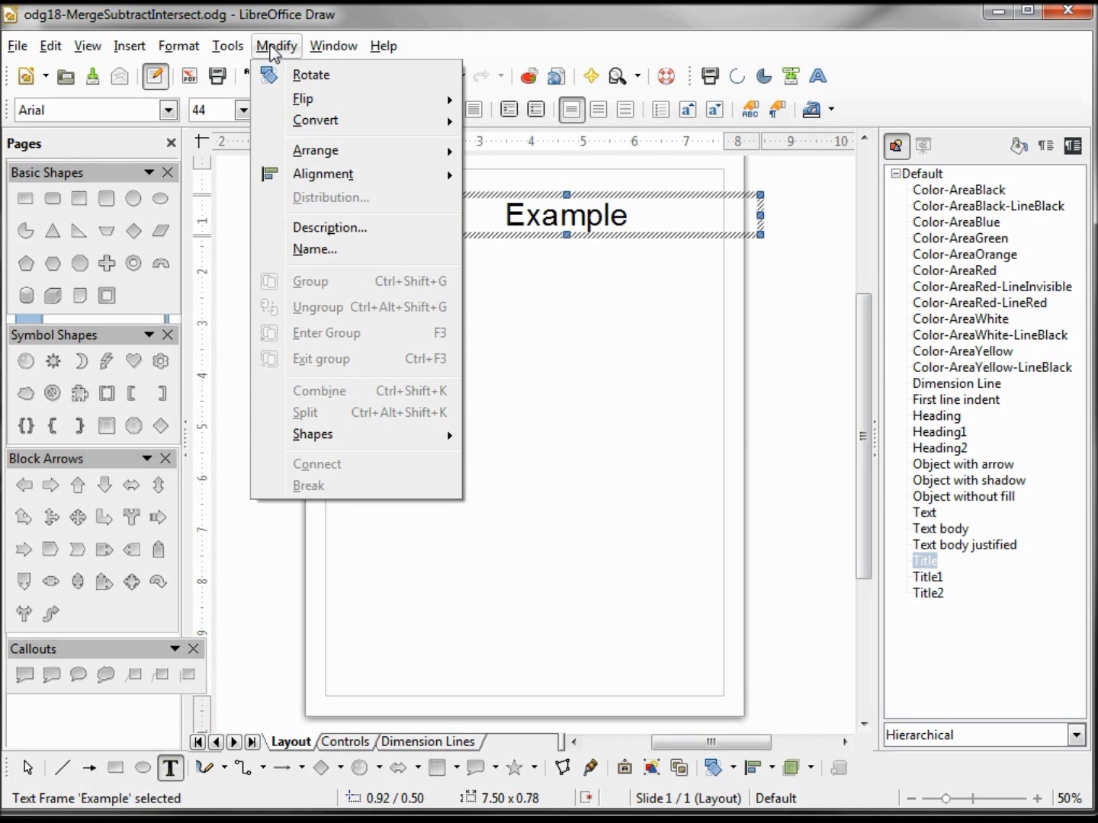
mouse_move(325, 174)
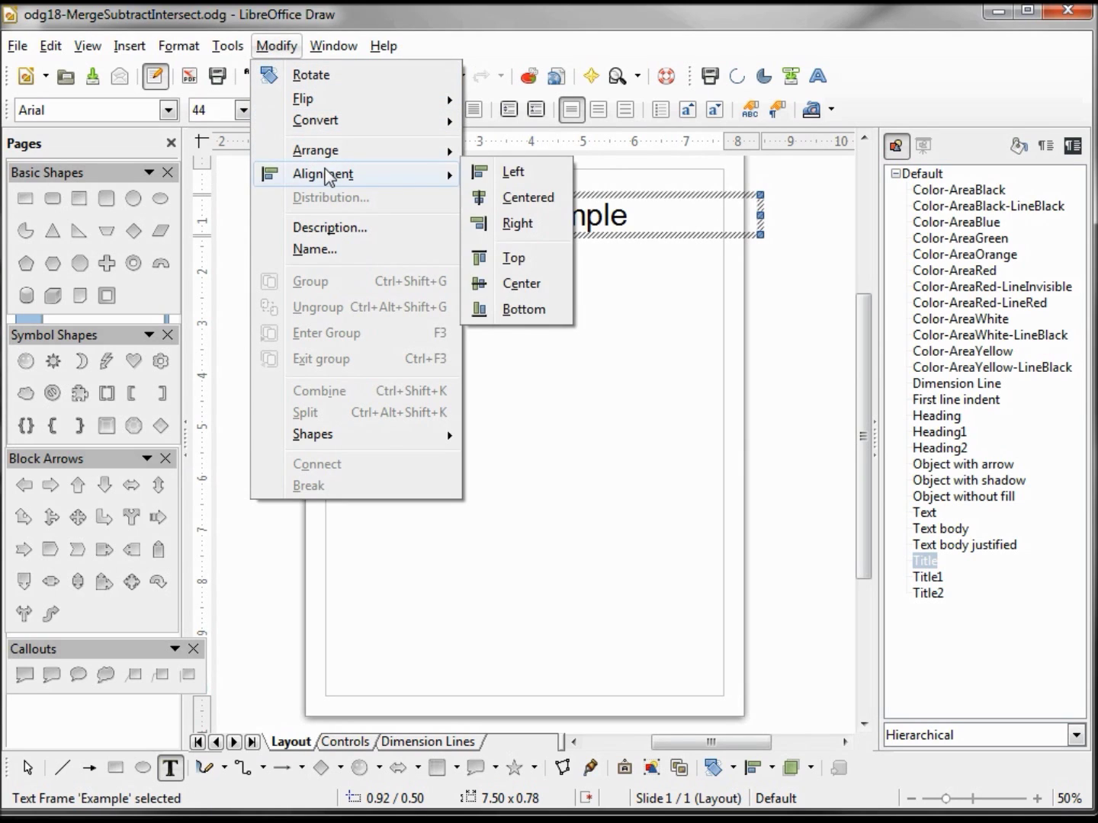
click(526, 198)
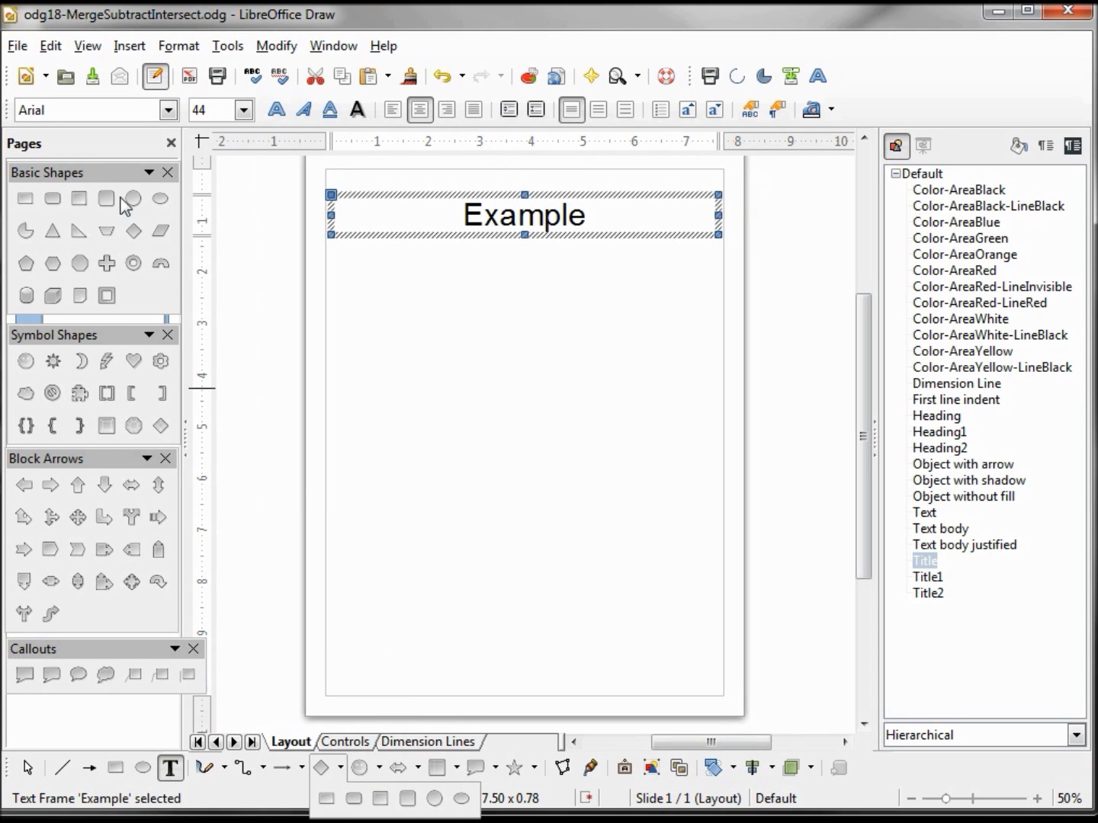
click(134, 199)
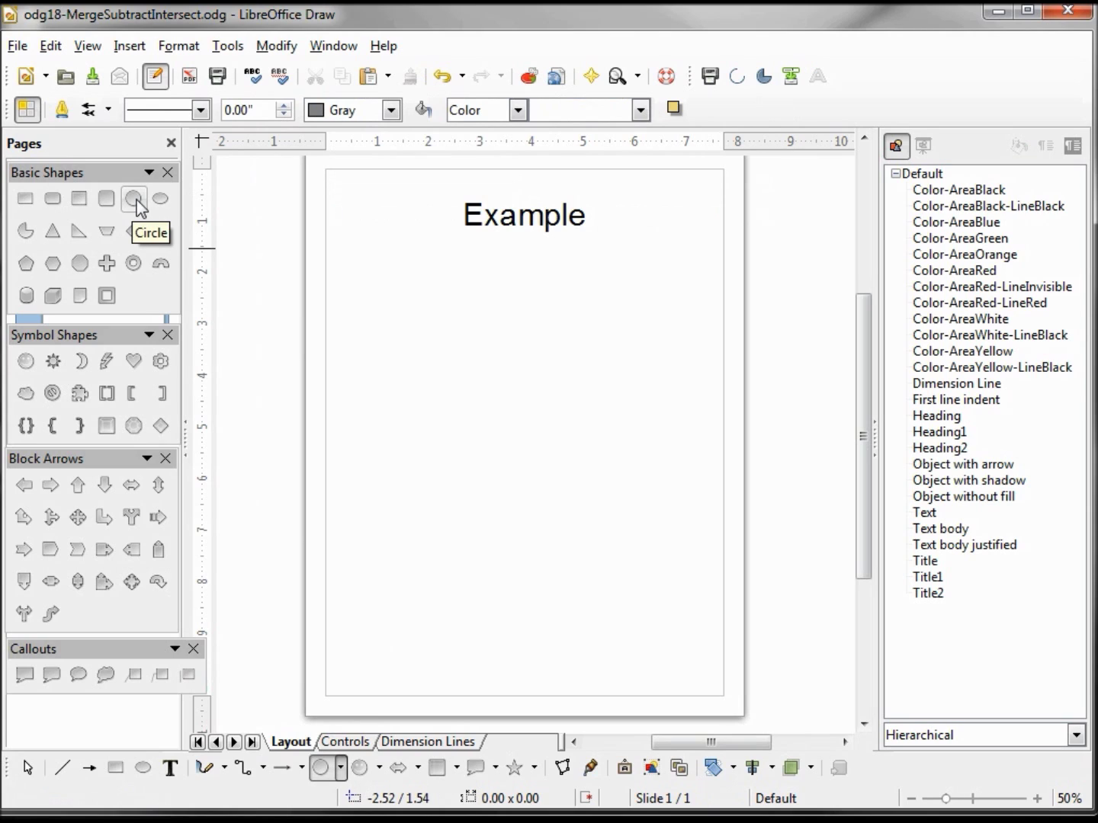
Step: Draw a circle and make it 1.00" × 1.00" at X 1.50", Y 1.50"
drag(377, 381, 478, 498)
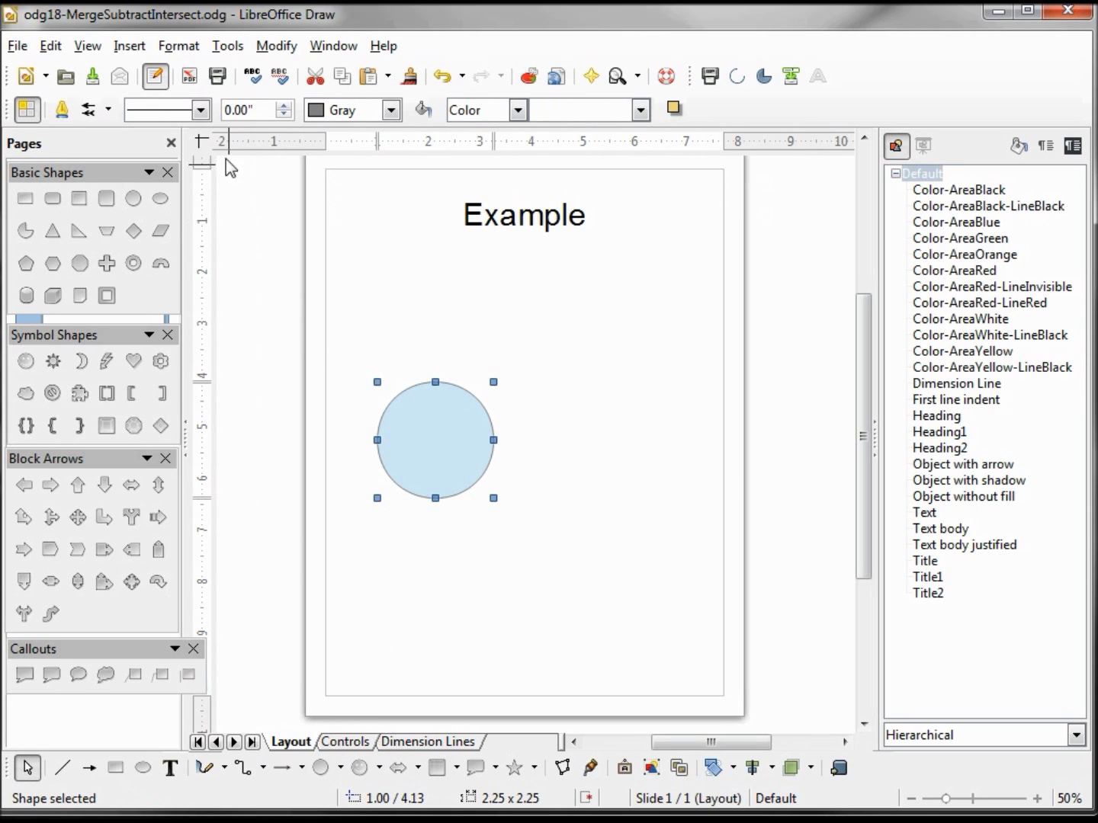
click(180, 47)
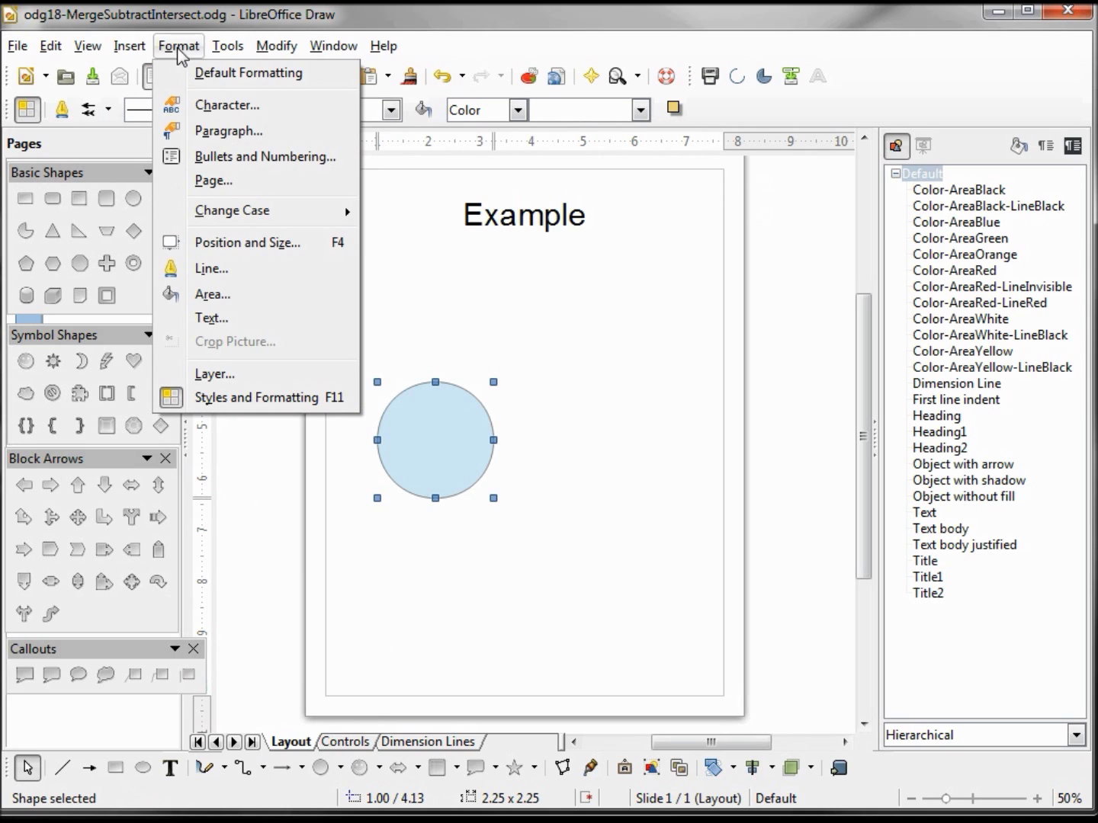
click(218, 241)
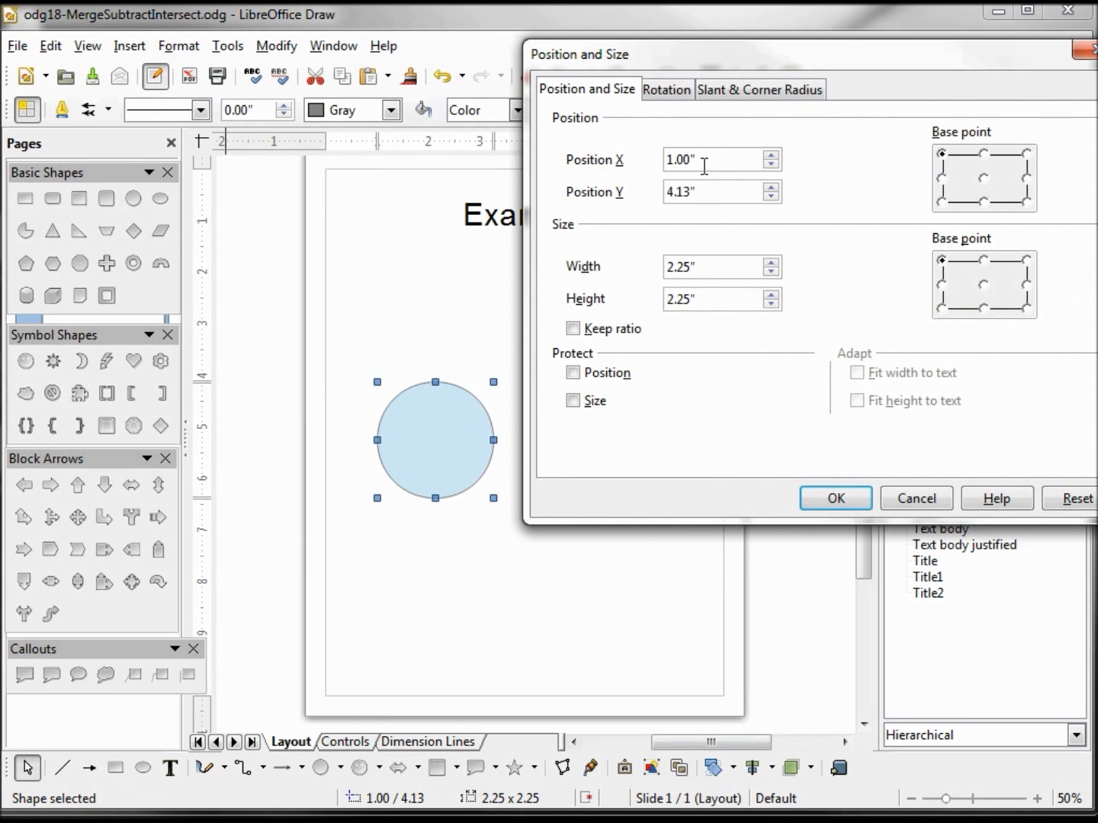
triple_click(704, 161)
text(1.5)
key(Tab)
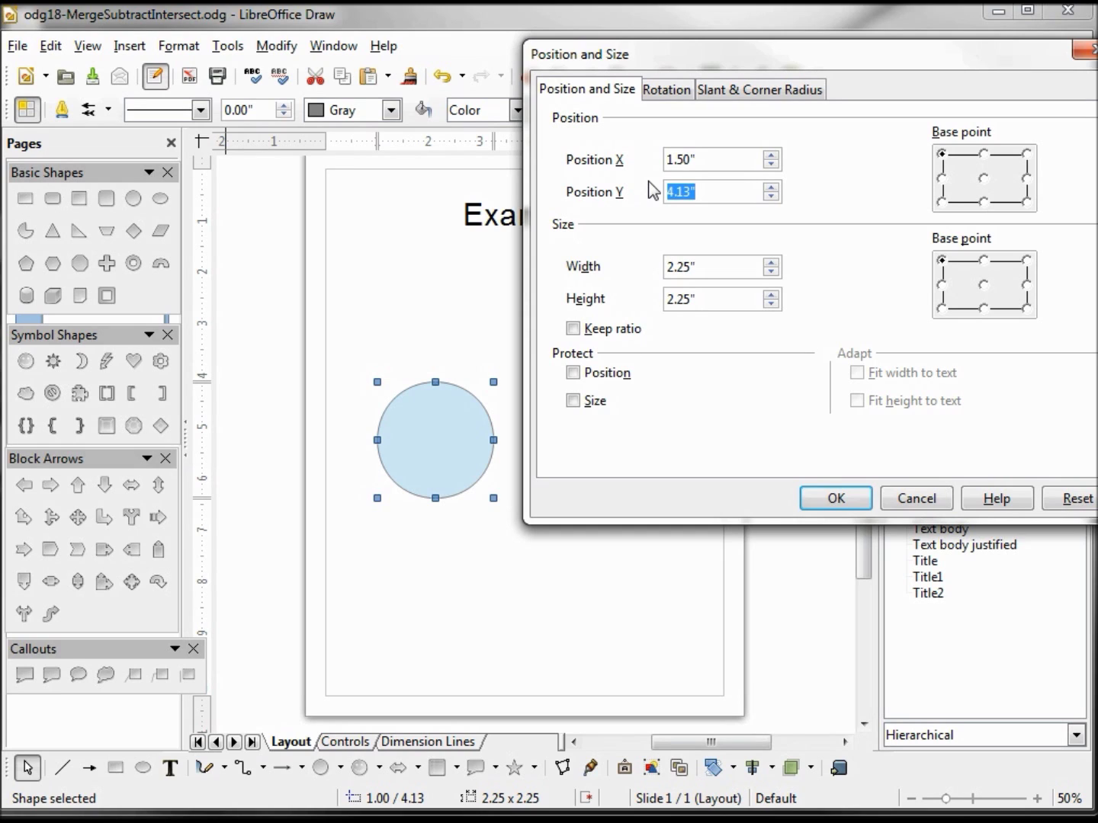
text(1.5)
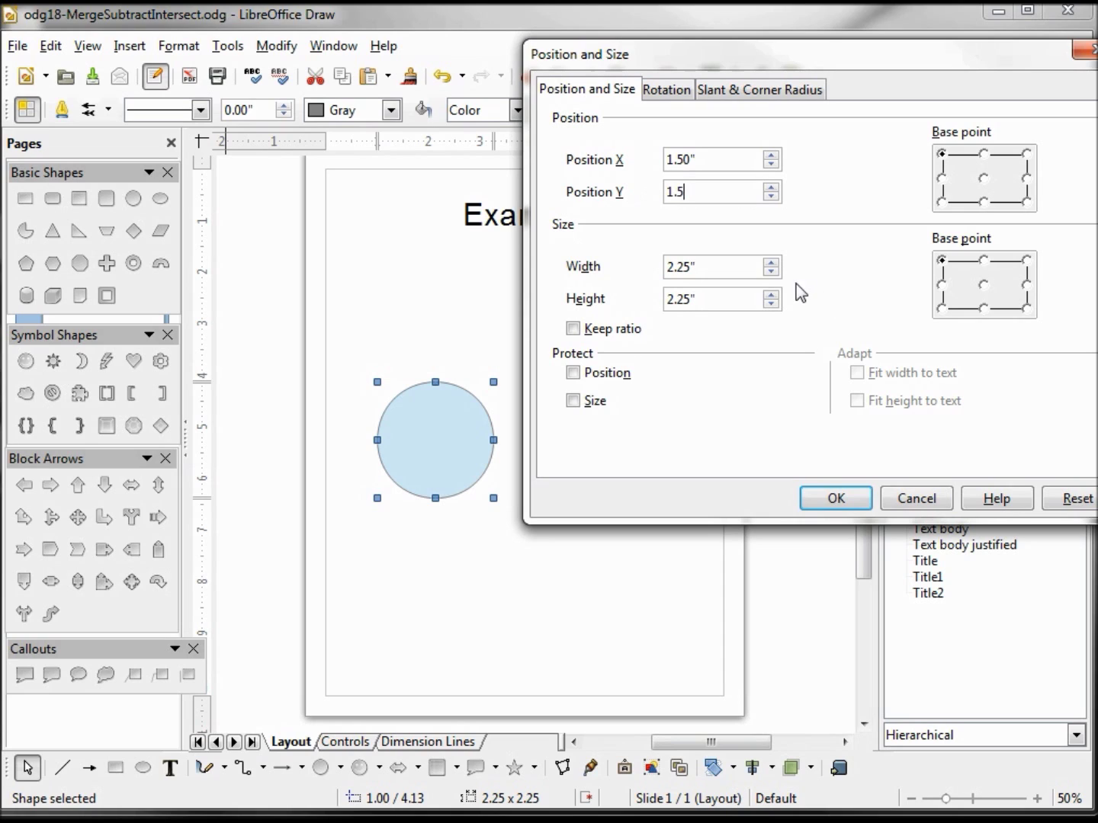
triple_click(690, 269)
text(1)
triple_click(692, 299)
text(1)
key(Tab)
click(838, 498)
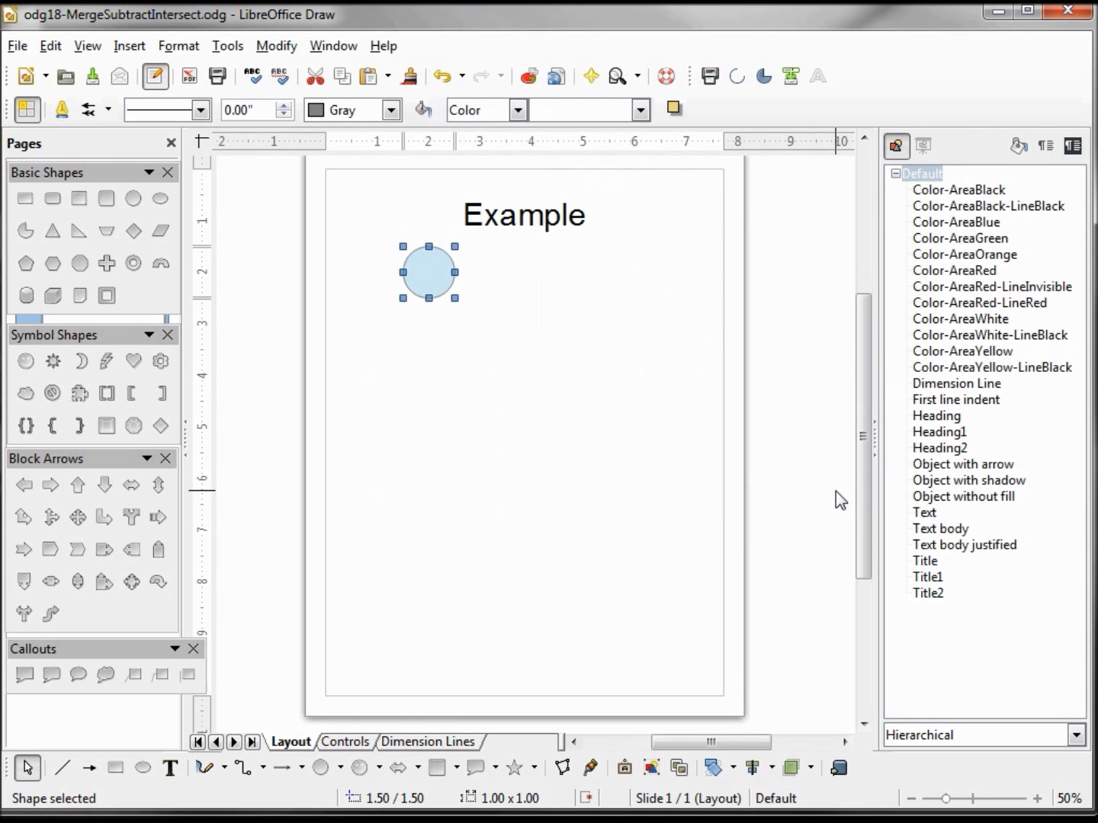
Step: Fill the circle with Color-AreaRed and place its top-right corner at X 6.00"
double_click(955, 271)
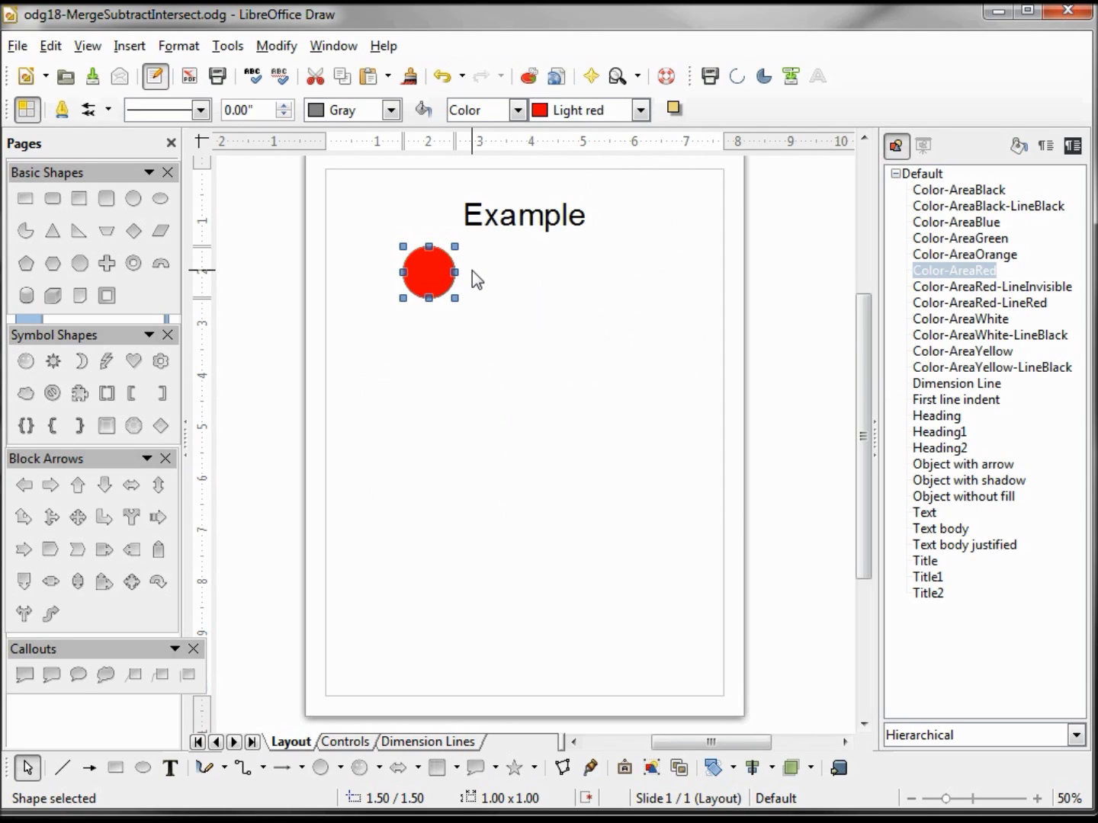
key(alt+o)
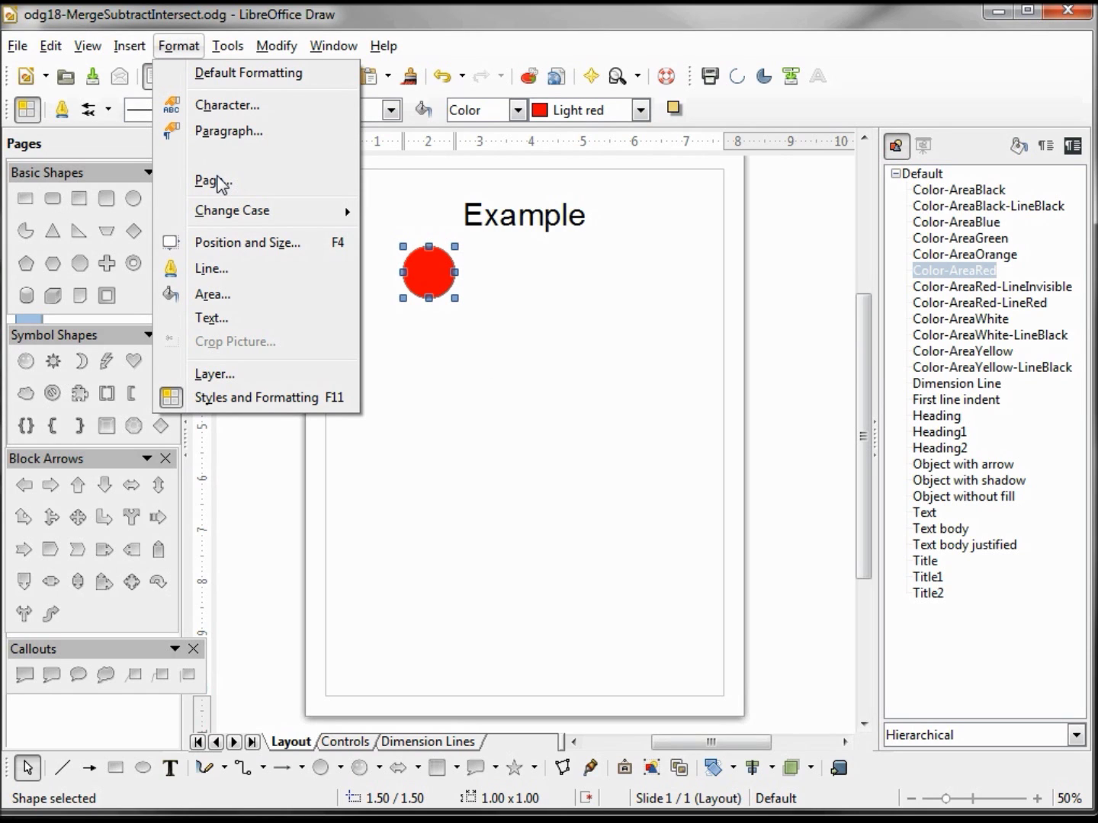
click(229, 243)
click(707, 159)
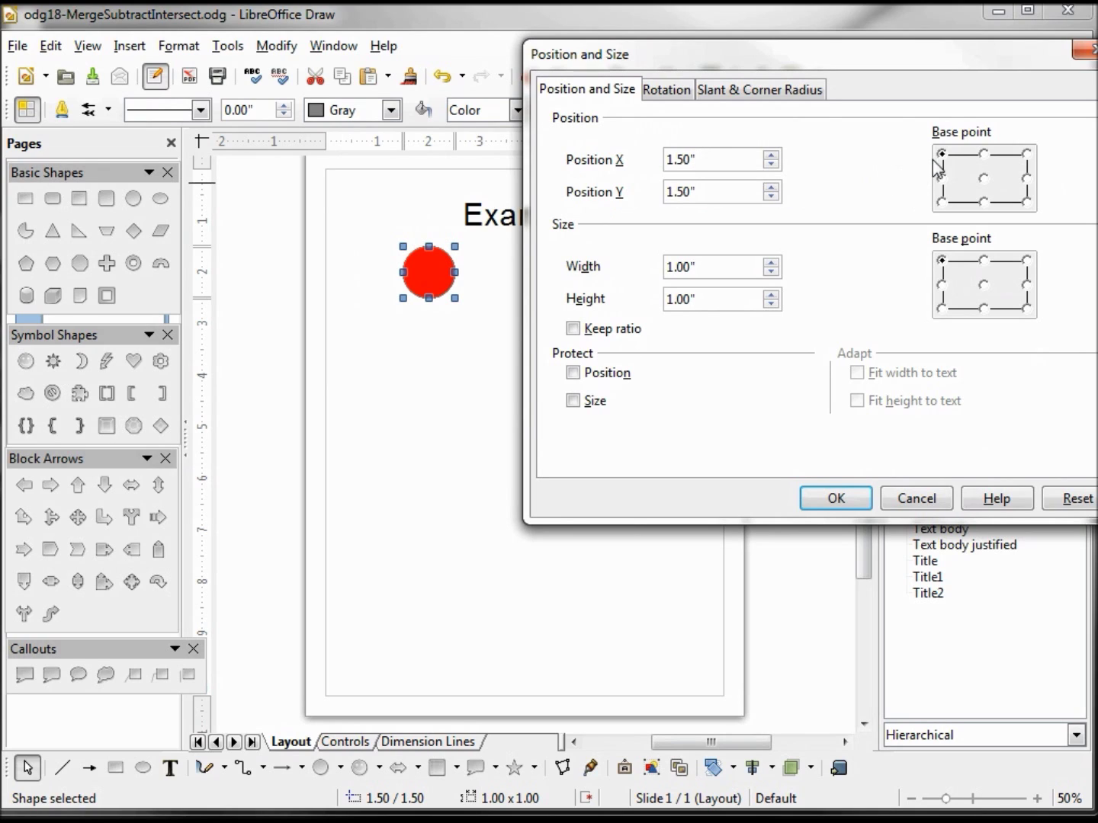
click(1027, 155)
double_click(712, 159)
text(6)
key(Tab)
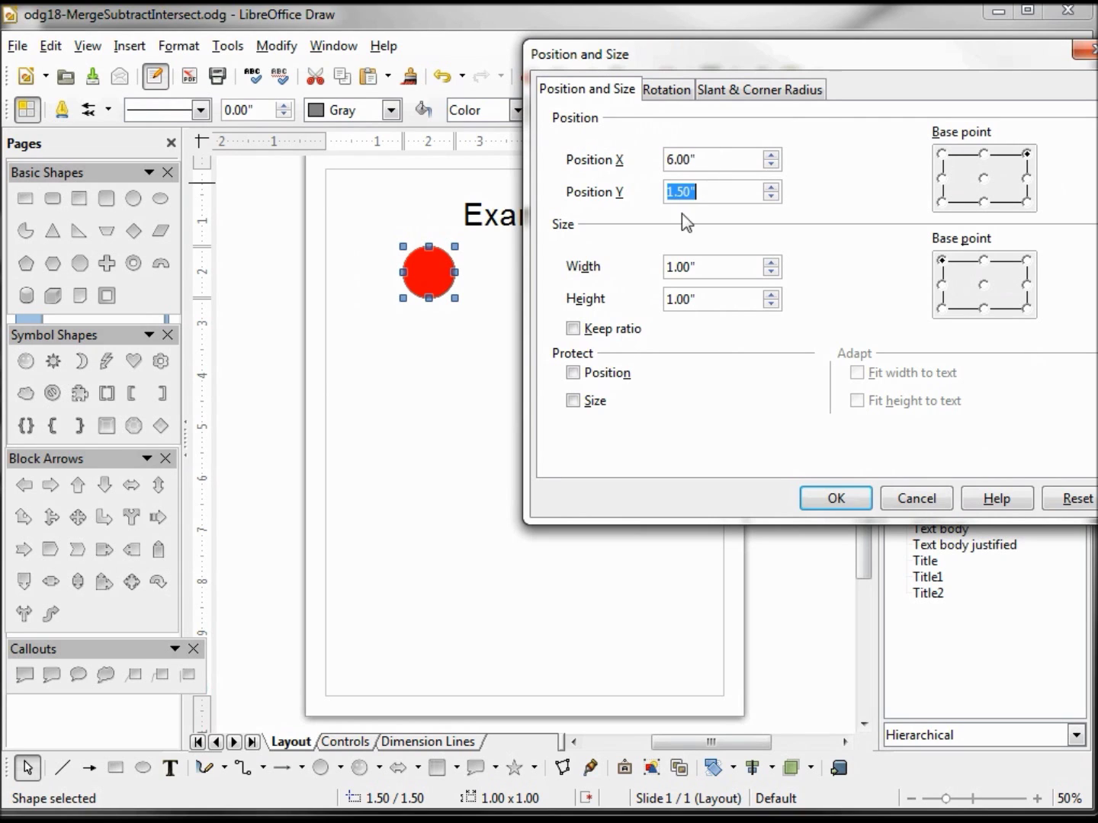
click(835, 499)
drag(645, 347, 349, 220)
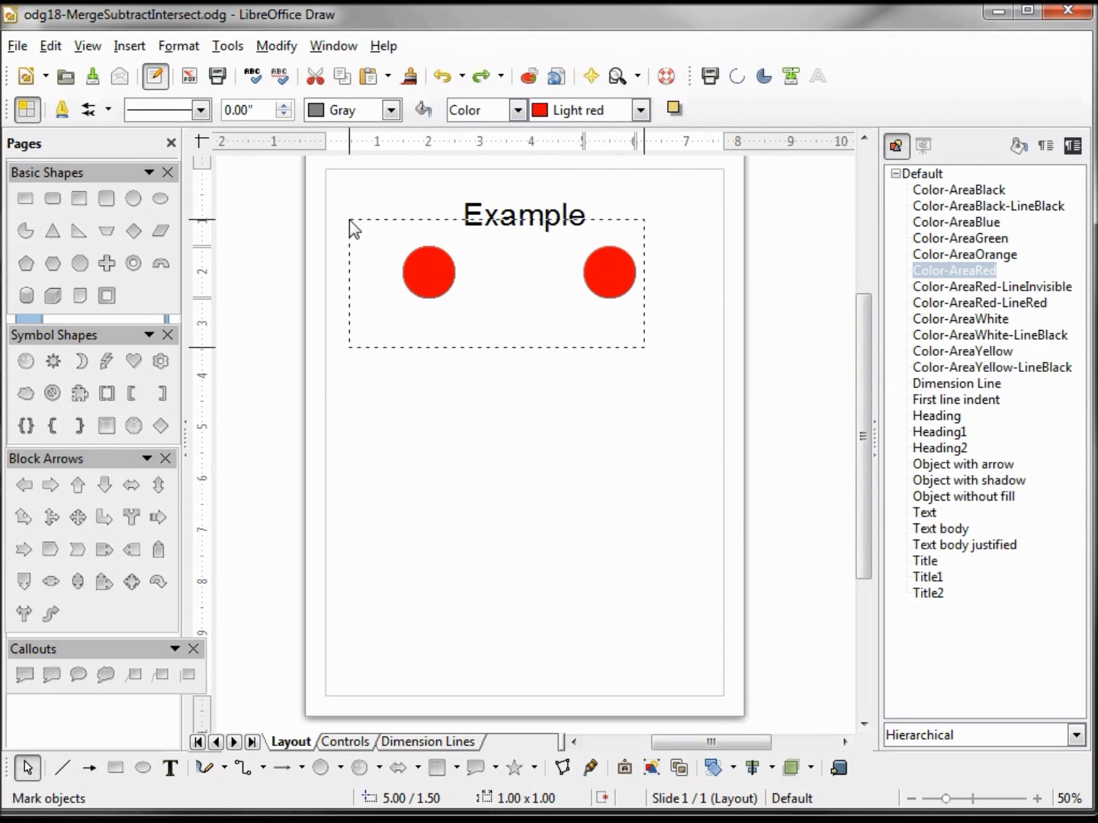
Step: Distribute the three red circles with equal horizontal spacing
drag(349, 219, 349, 220)
click(269, 48)
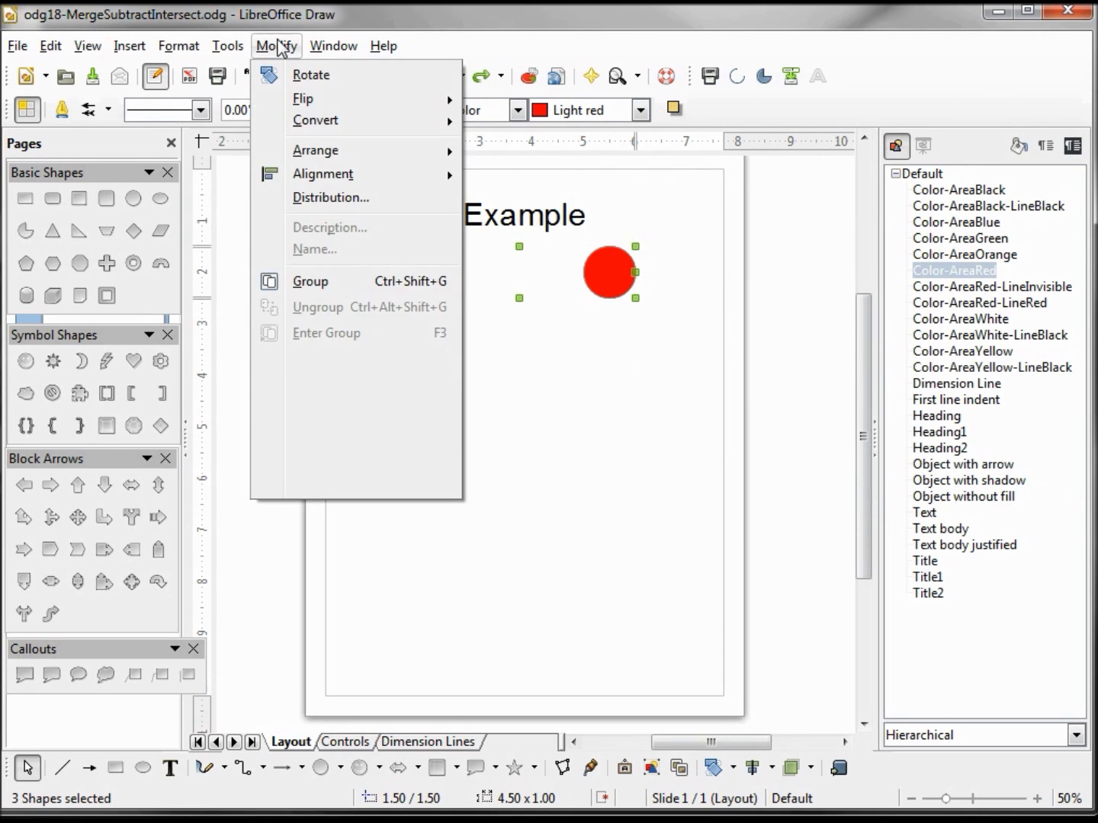
click(339, 201)
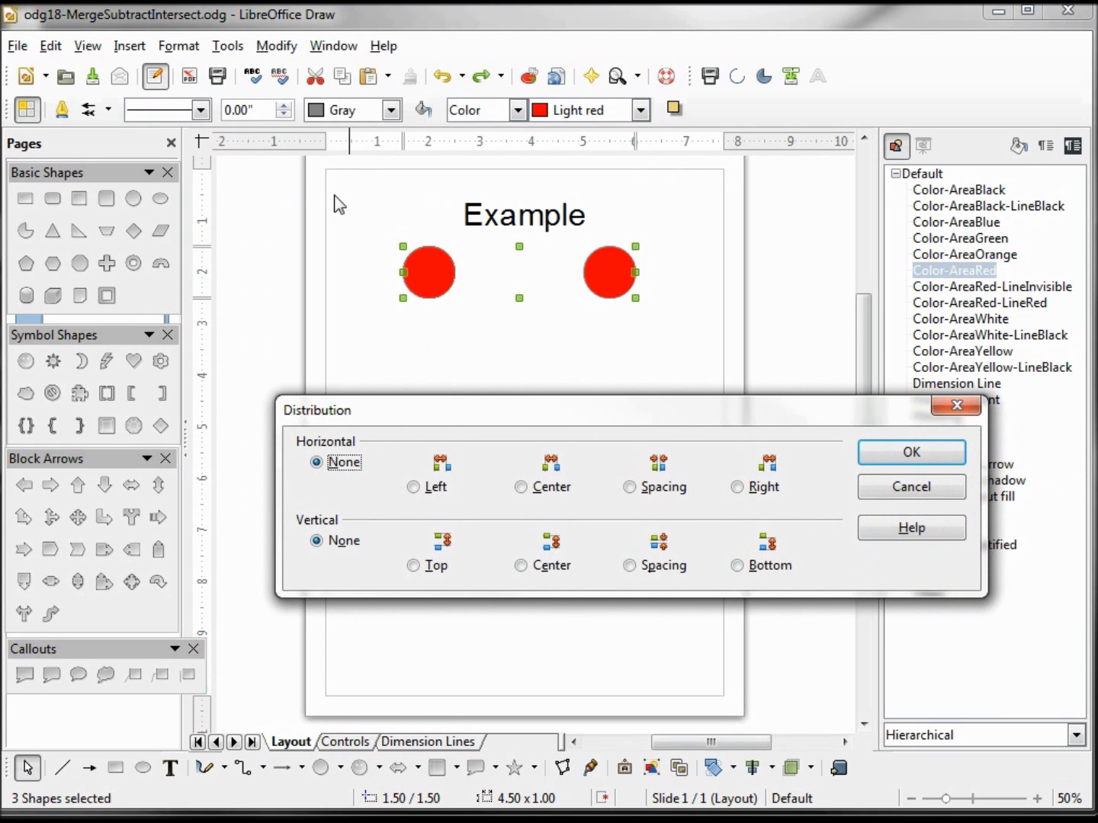
click(629, 487)
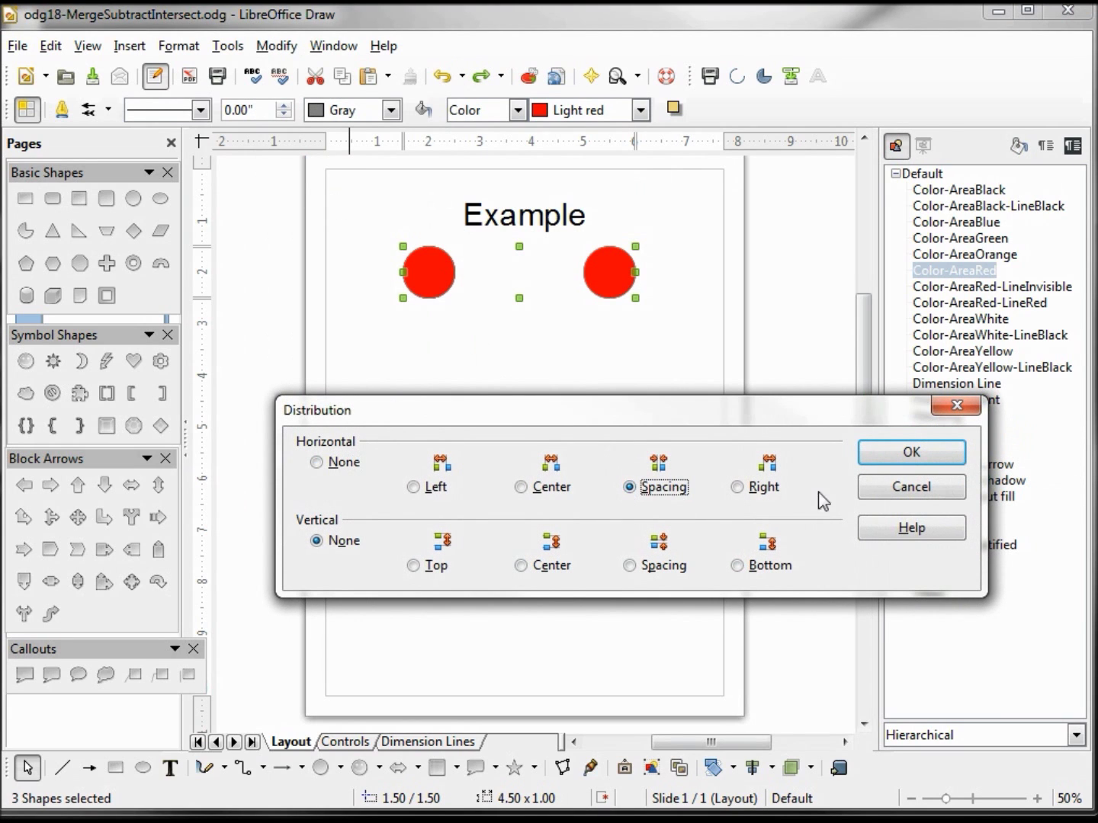
click(907, 452)
Step: Draw a square below the row of circles
click(598, 356)
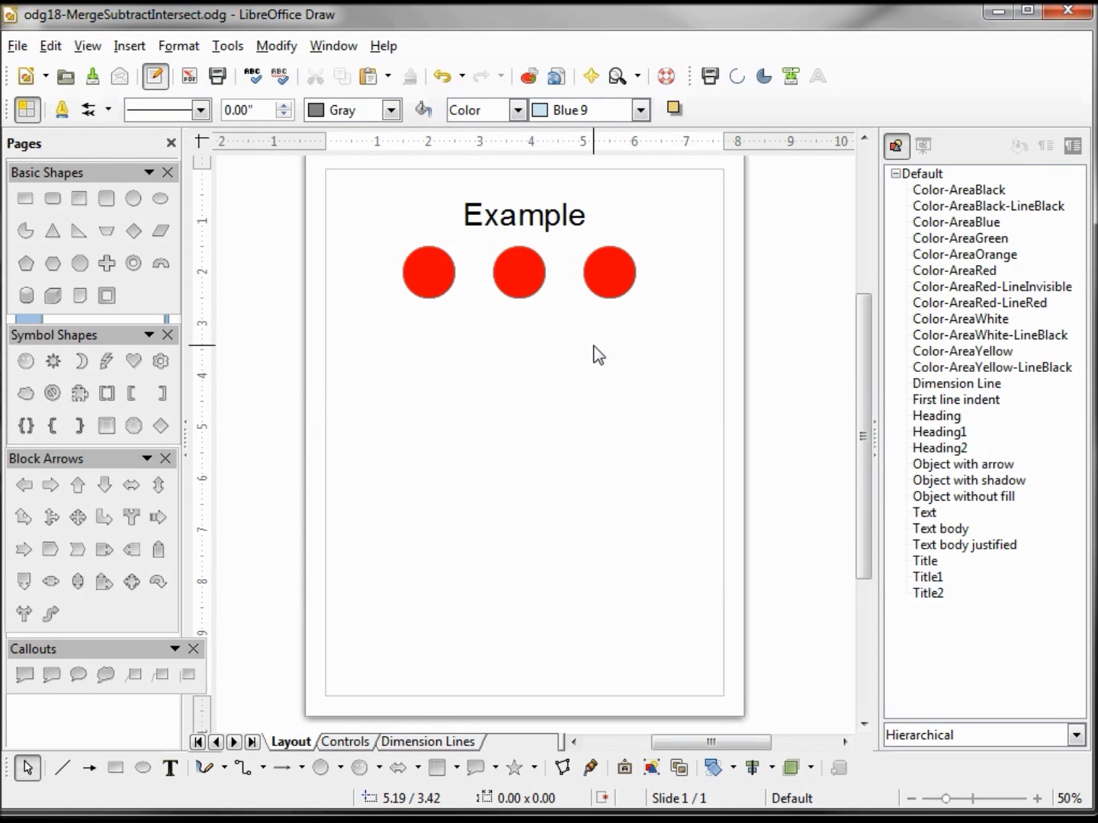
click(80, 197)
drag(393, 420, 490, 516)
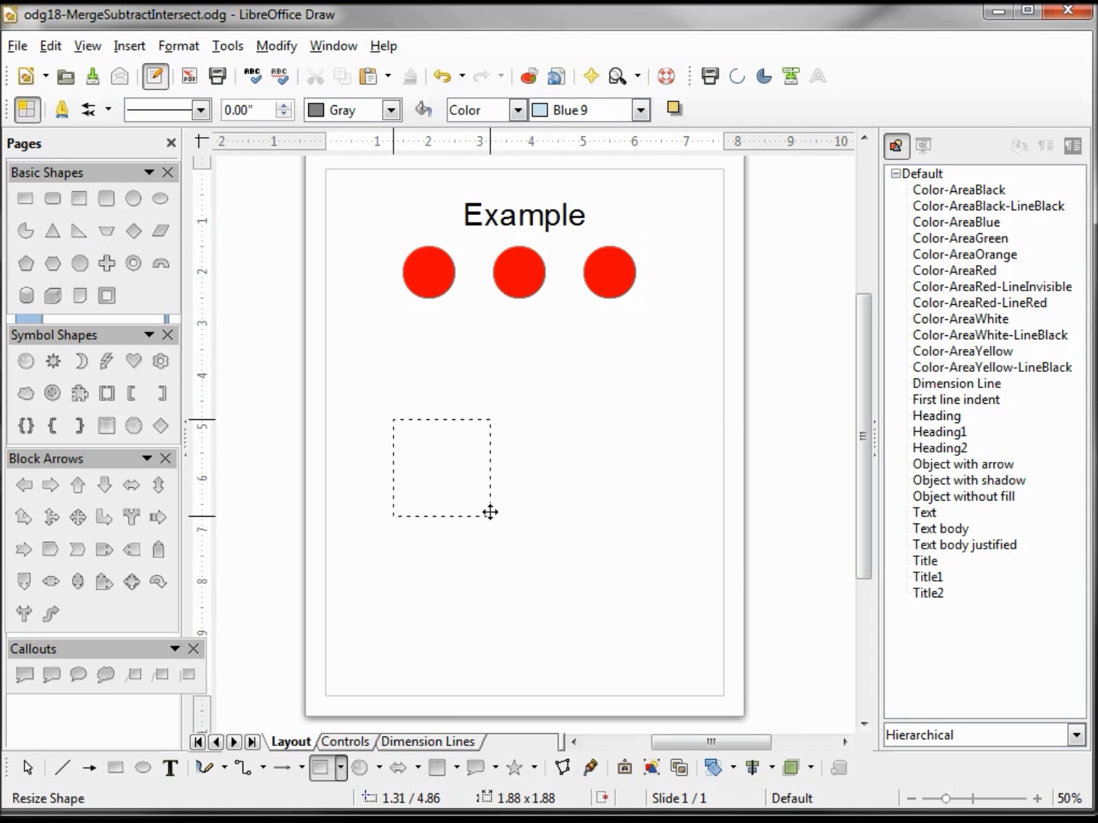
Step: Make the square 1.00" × 1.00" at X 1.50", Y 3.00"
click(178, 45)
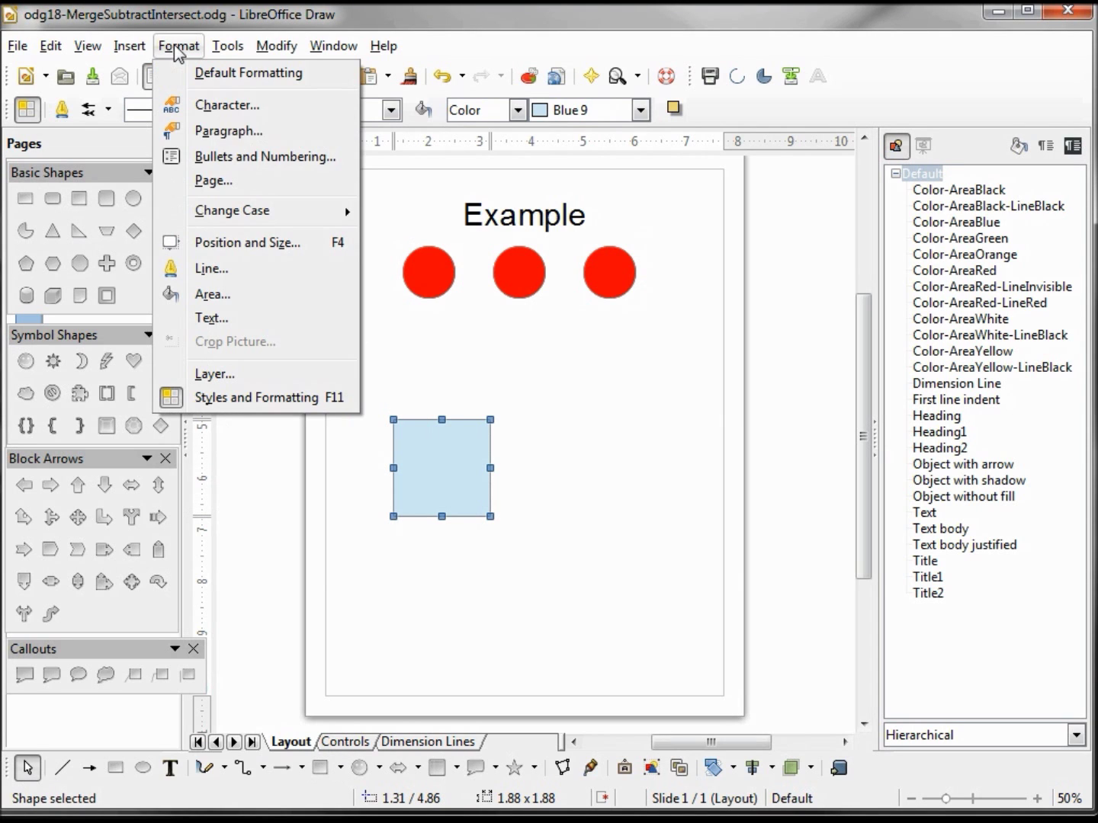
click(205, 243)
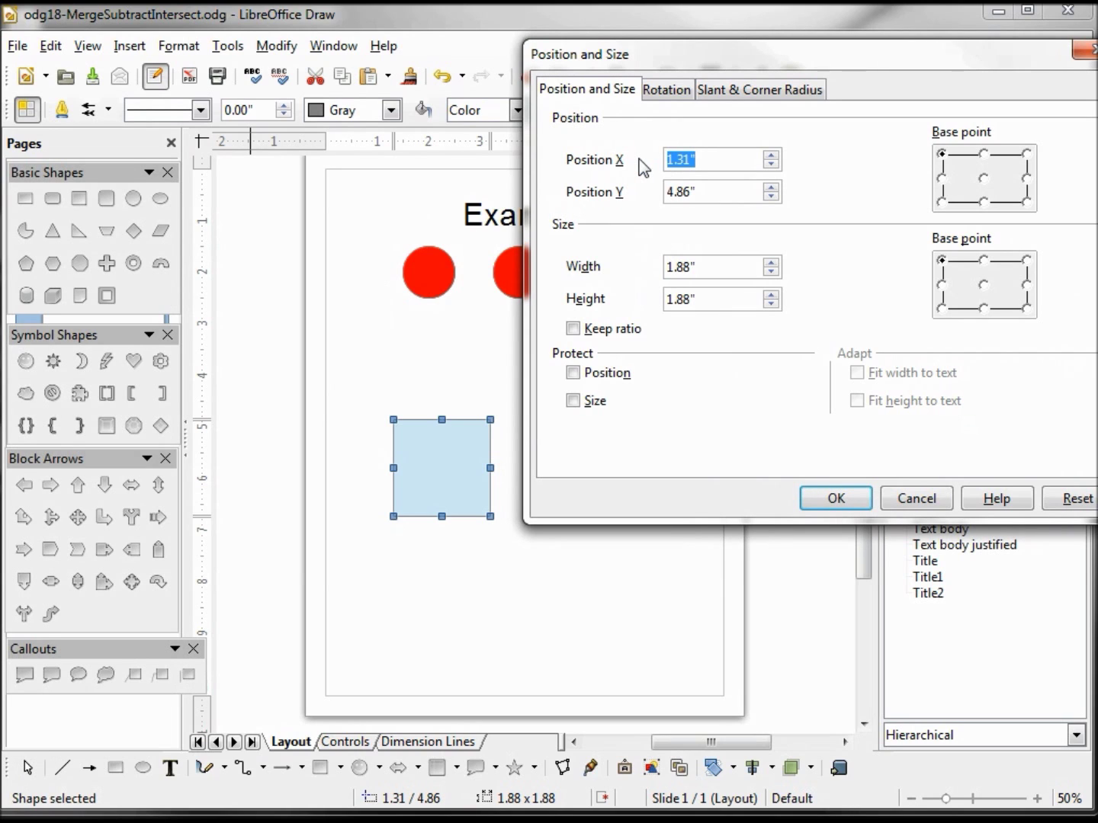
text(1.5)
drag(702, 192, 635, 191)
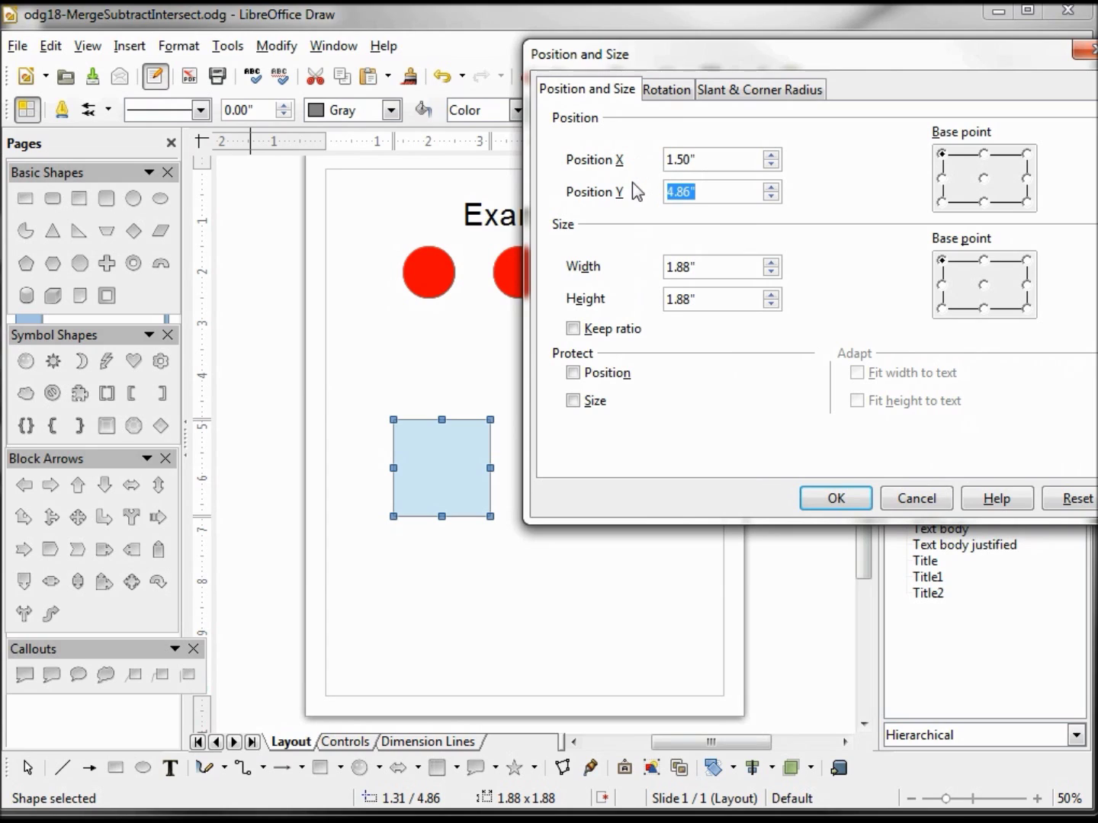
text(3)
key(Tab)
drag(728, 268, 640, 263)
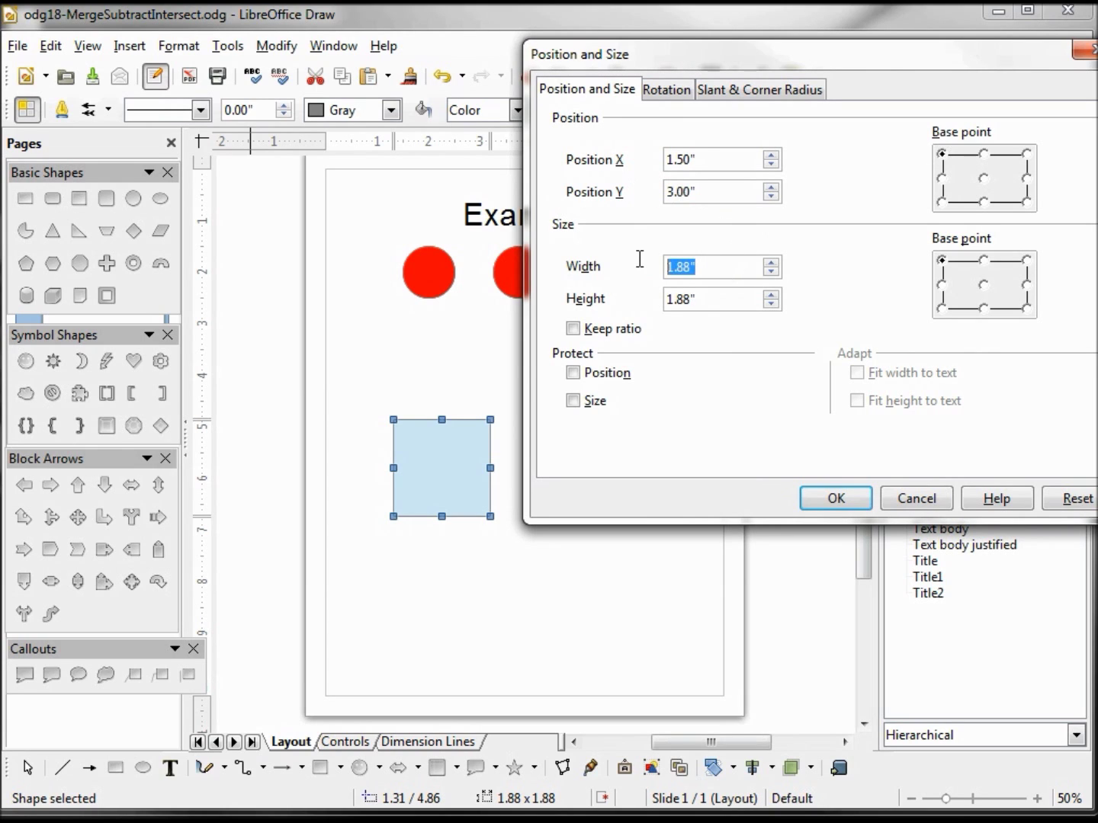
text(1)
drag(728, 296, 617, 296)
text(1)
key(Tab)
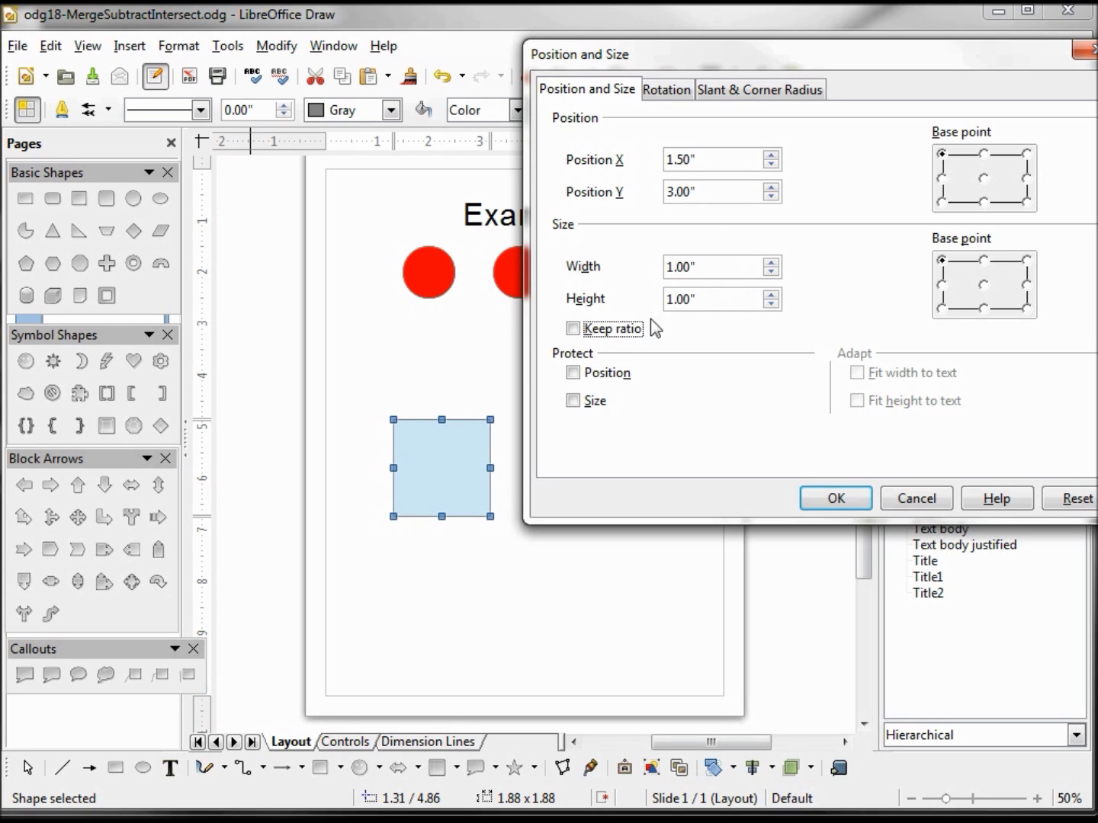
click(817, 496)
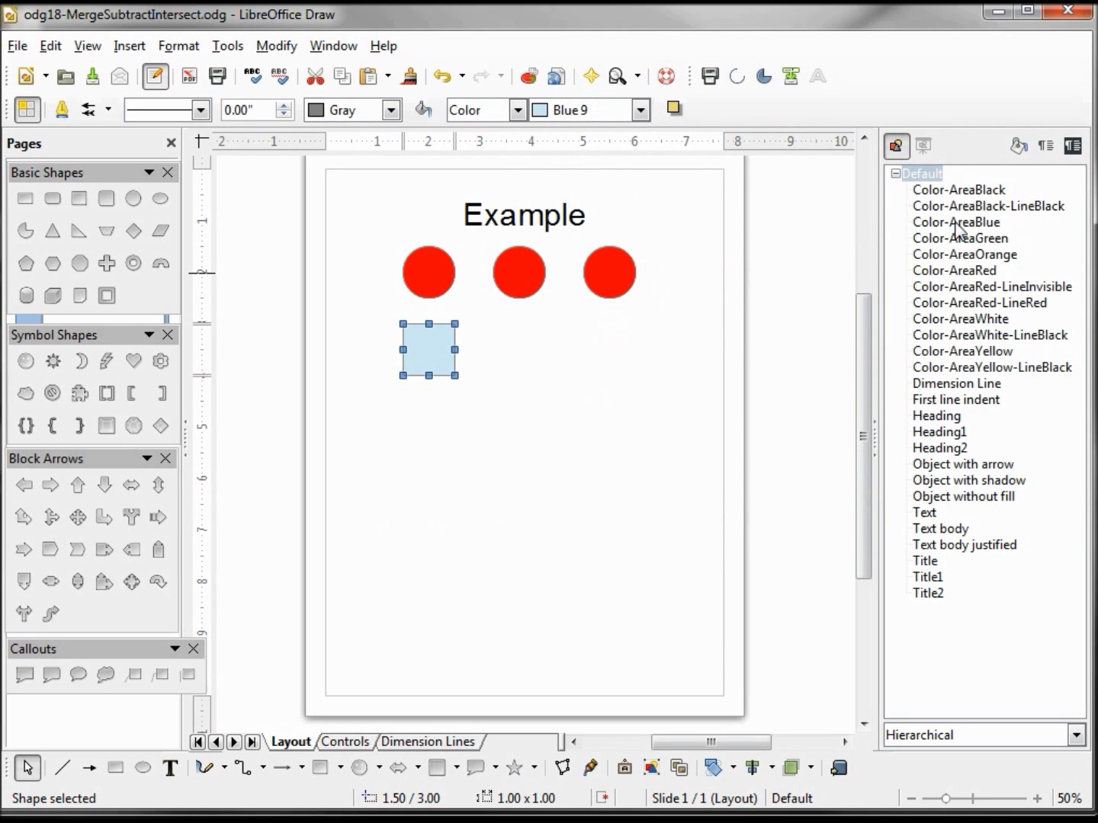
Step: Fill the square with Color-AreaBlue and place the copy's top-right corner at X 6"
double_click(956, 223)
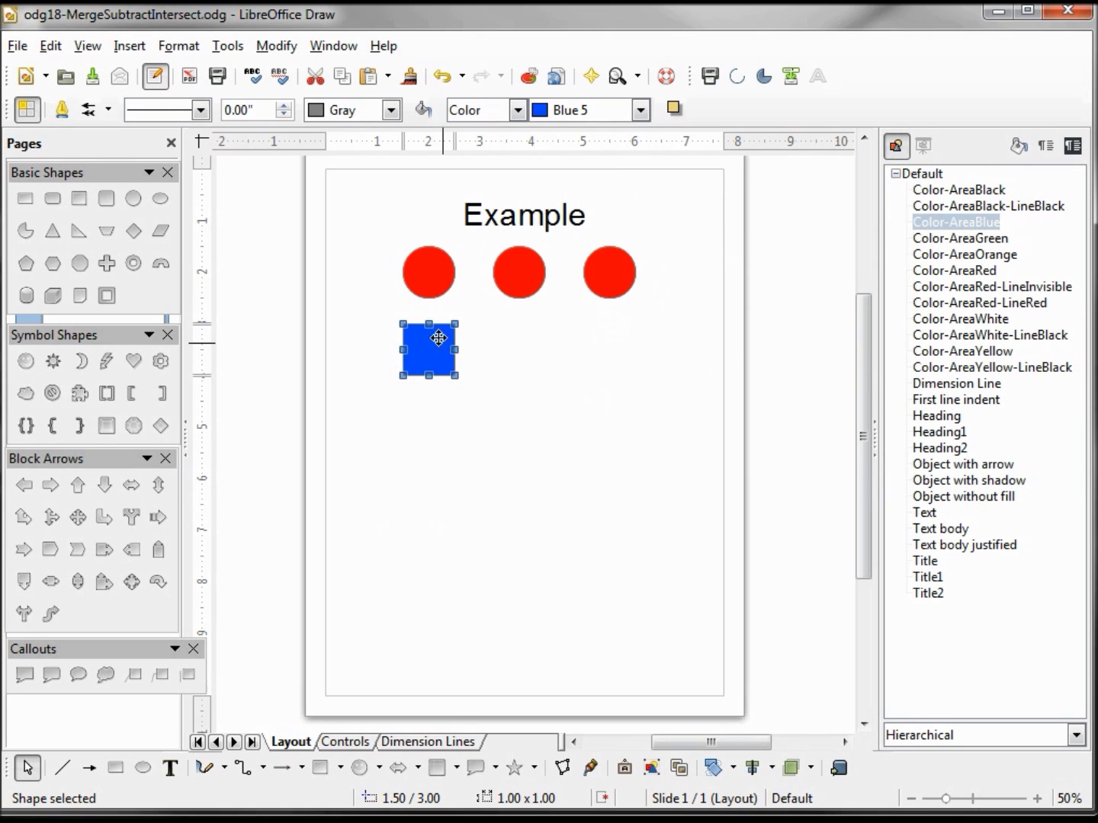
click(178, 45)
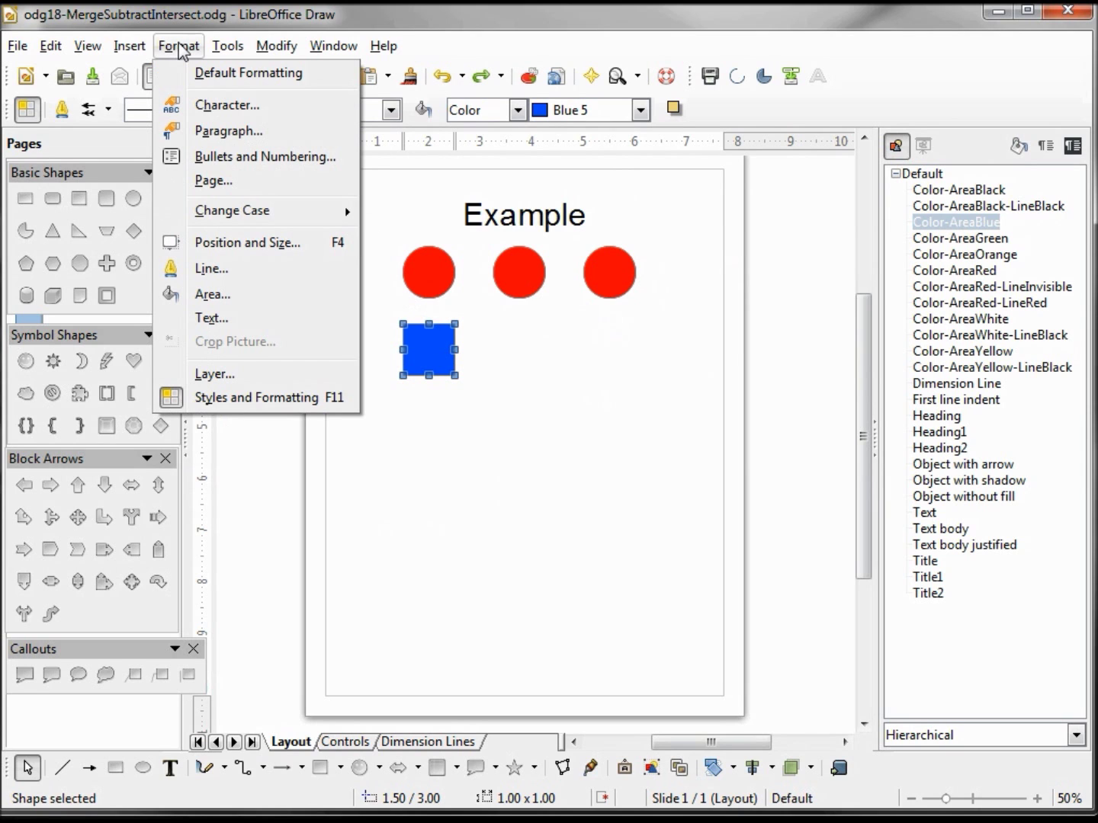
click(255, 250)
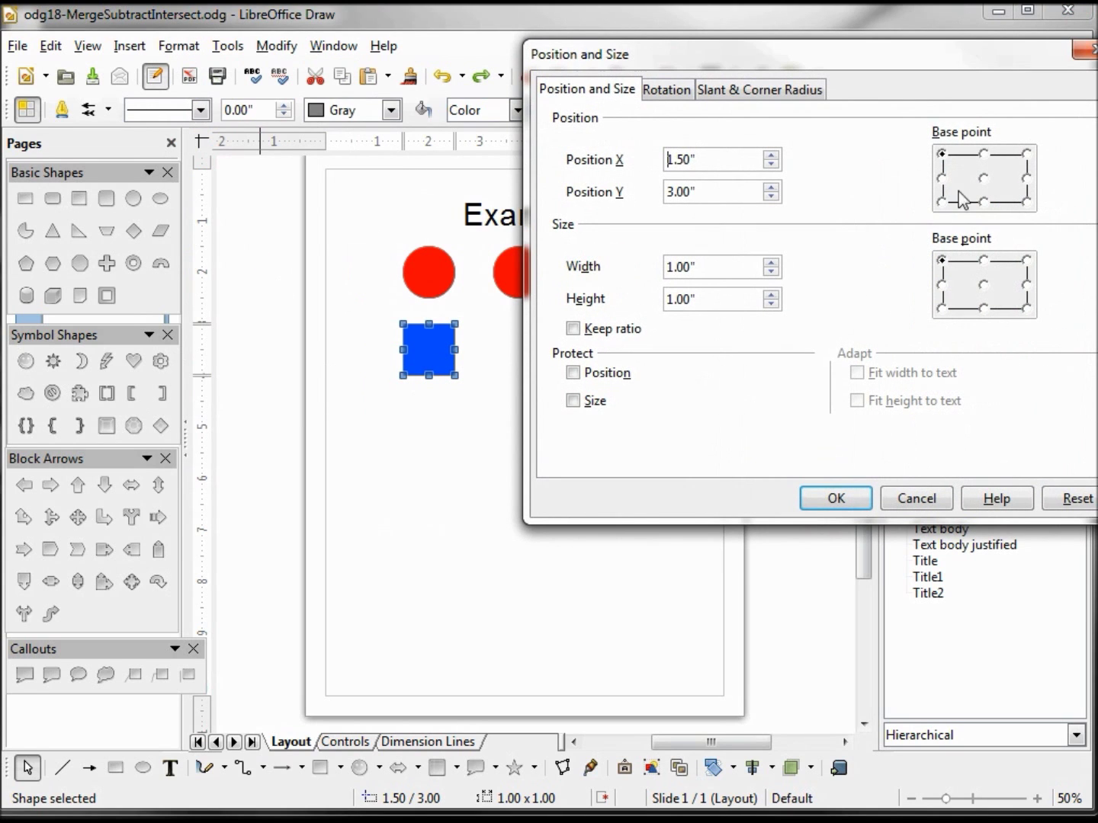
click(1026, 154)
drag(708, 160, 626, 152)
text(6)
click(836, 498)
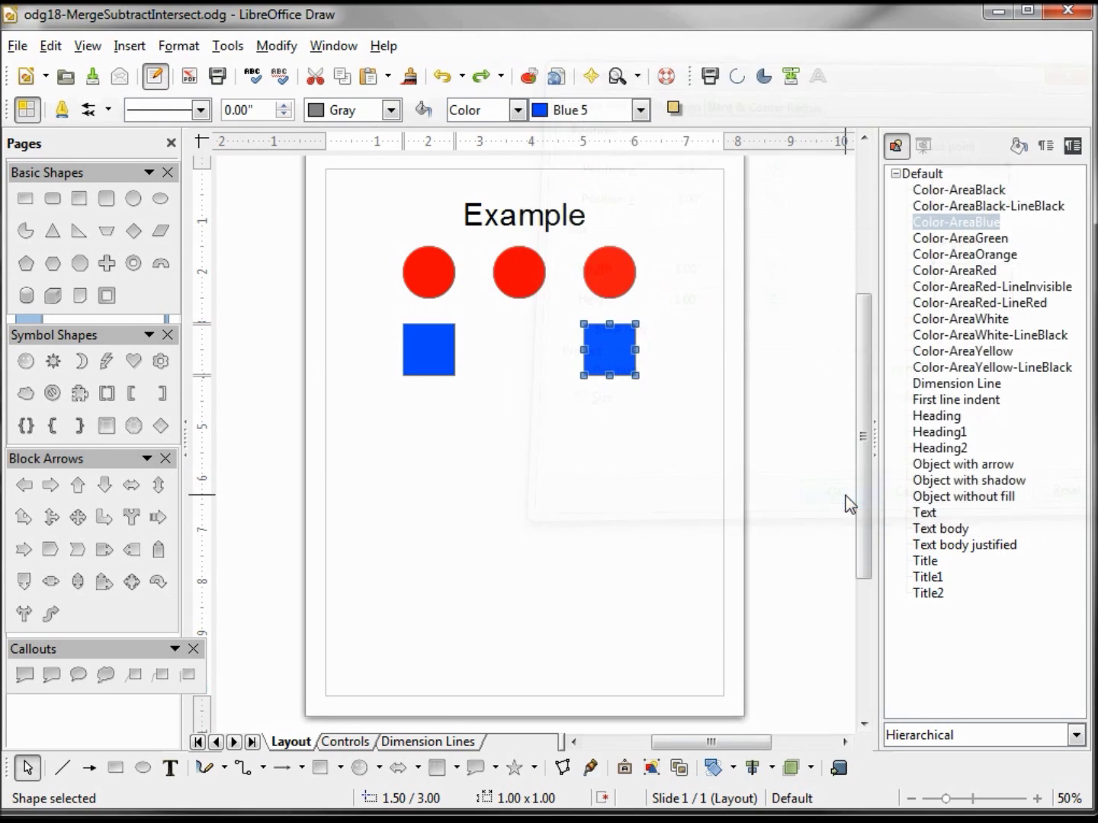
click(657, 459)
Step: Distribute the three blue squares with equal horizontal spacing
drag(654, 435, 377, 305)
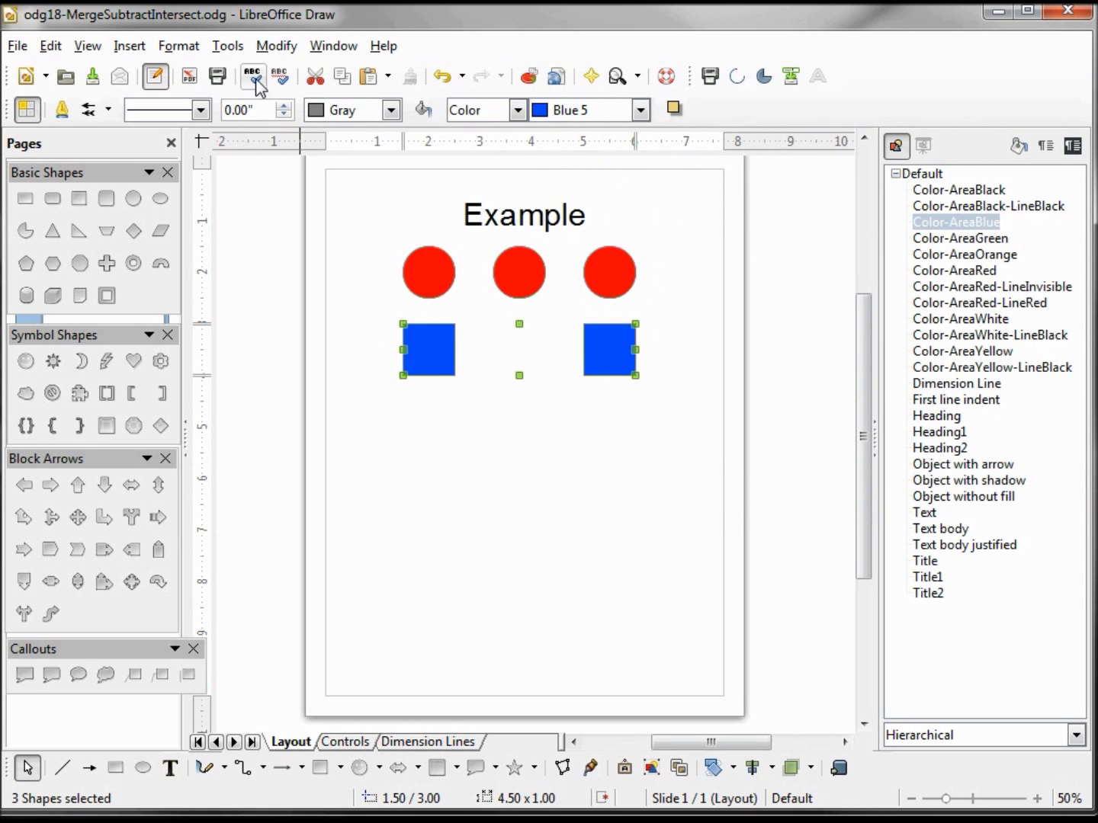
click(276, 45)
click(323, 200)
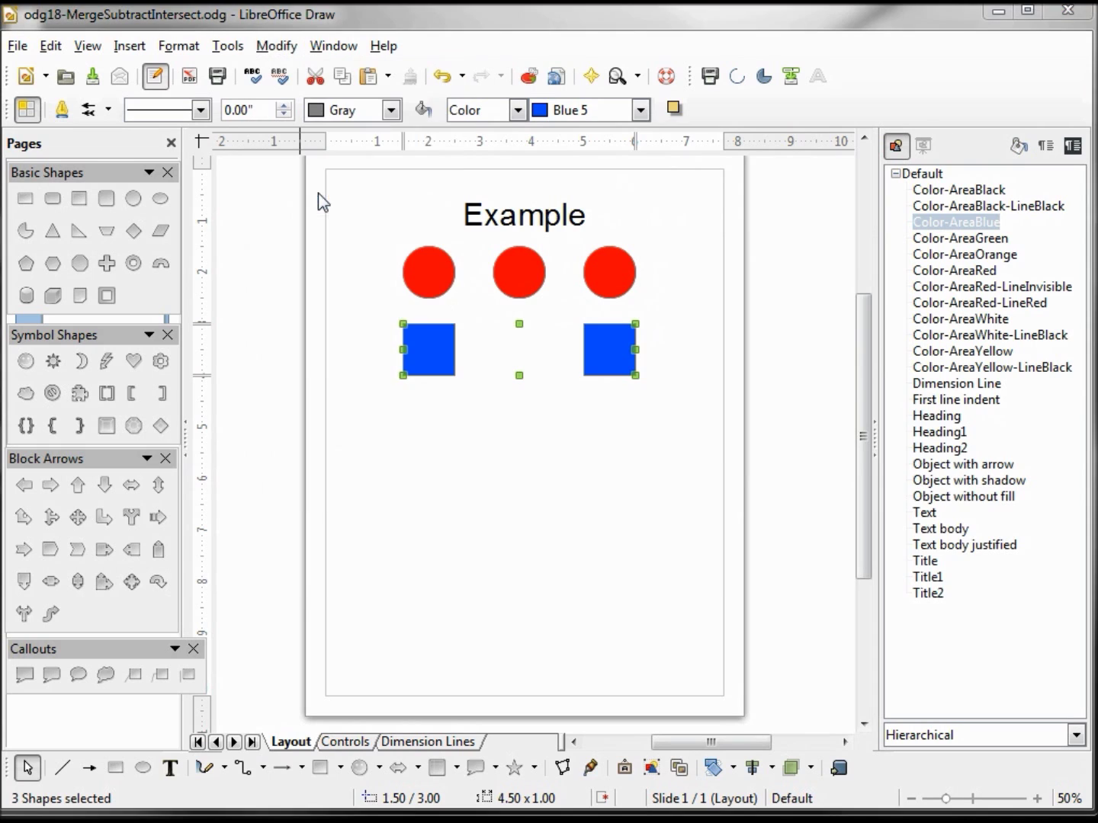
click(629, 487)
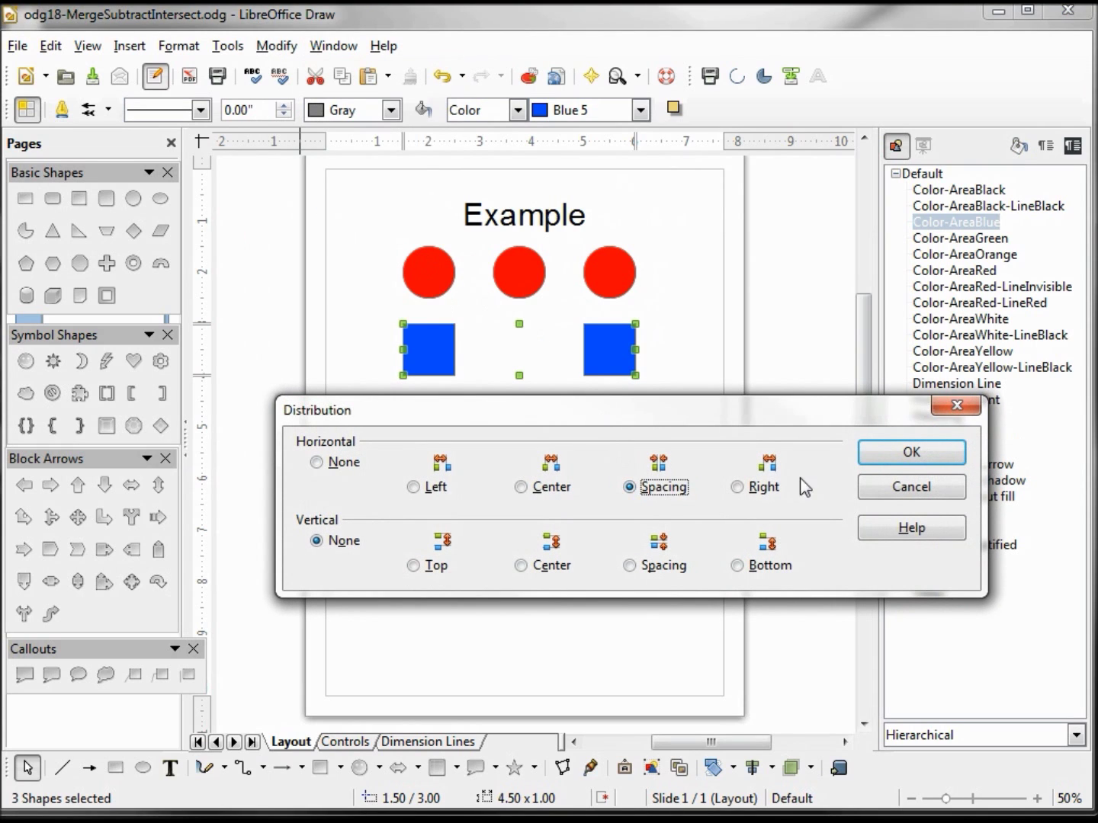
click(883, 457)
click(664, 404)
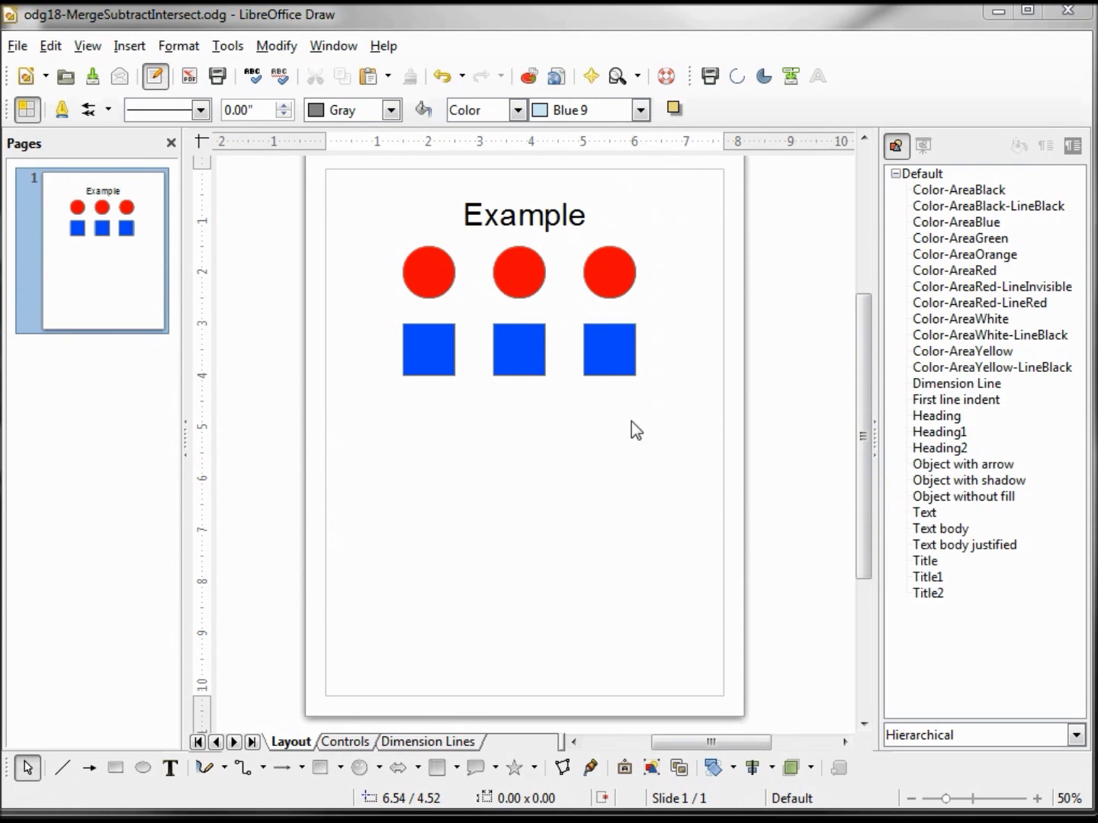
Step: Add an 'Original' text caption below the left square
click(169, 769)
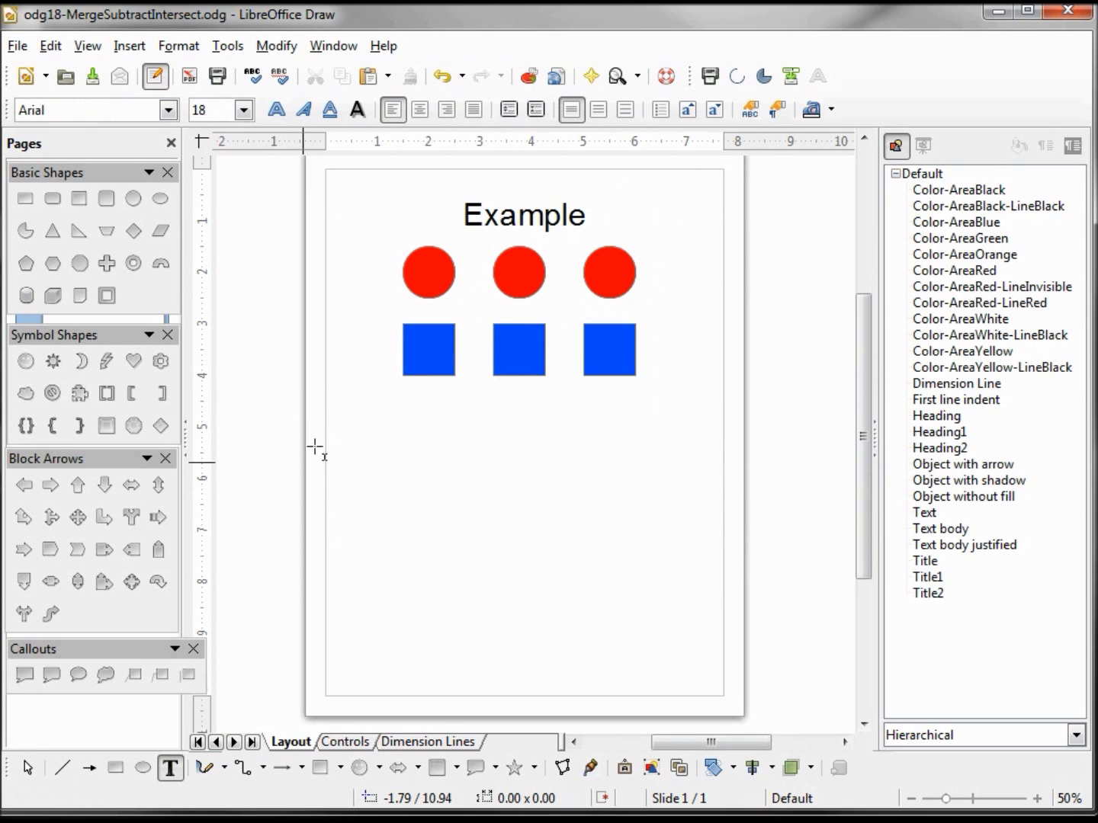
click(393, 407)
text(Original)
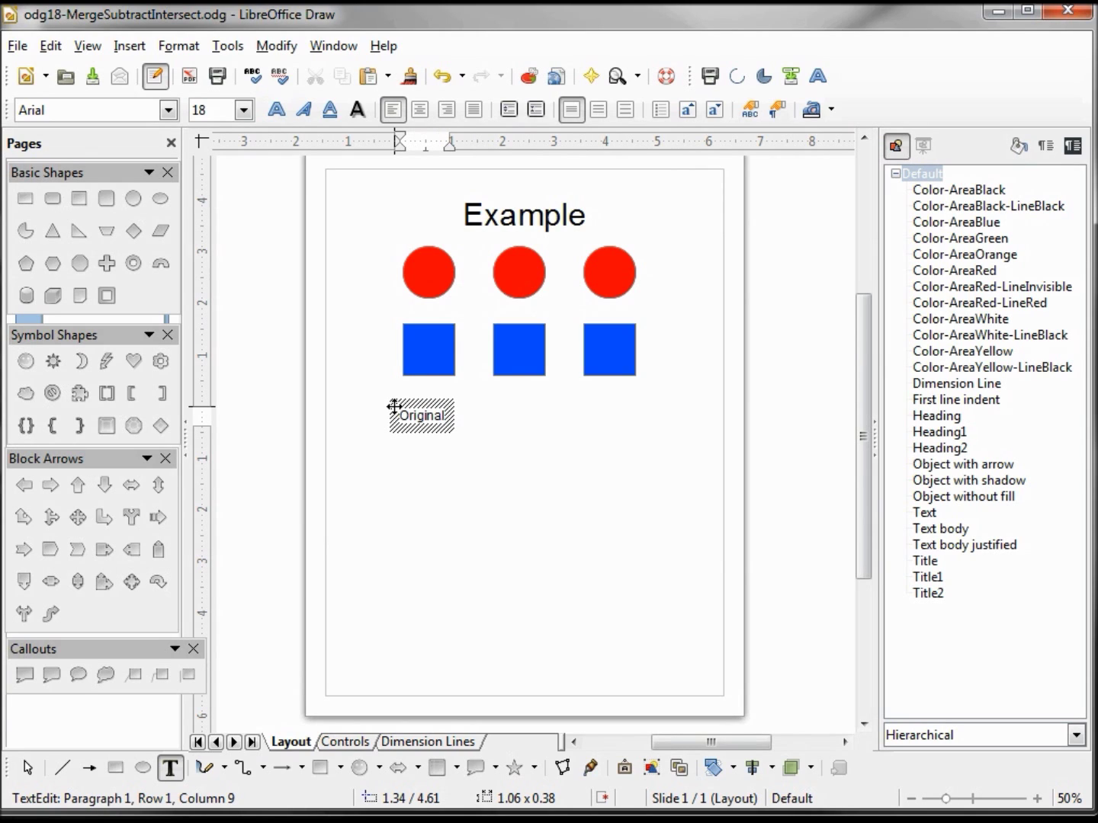
Step: Position the caption by its top-centre point at X 2.00", Y 4.25"
click(180, 46)
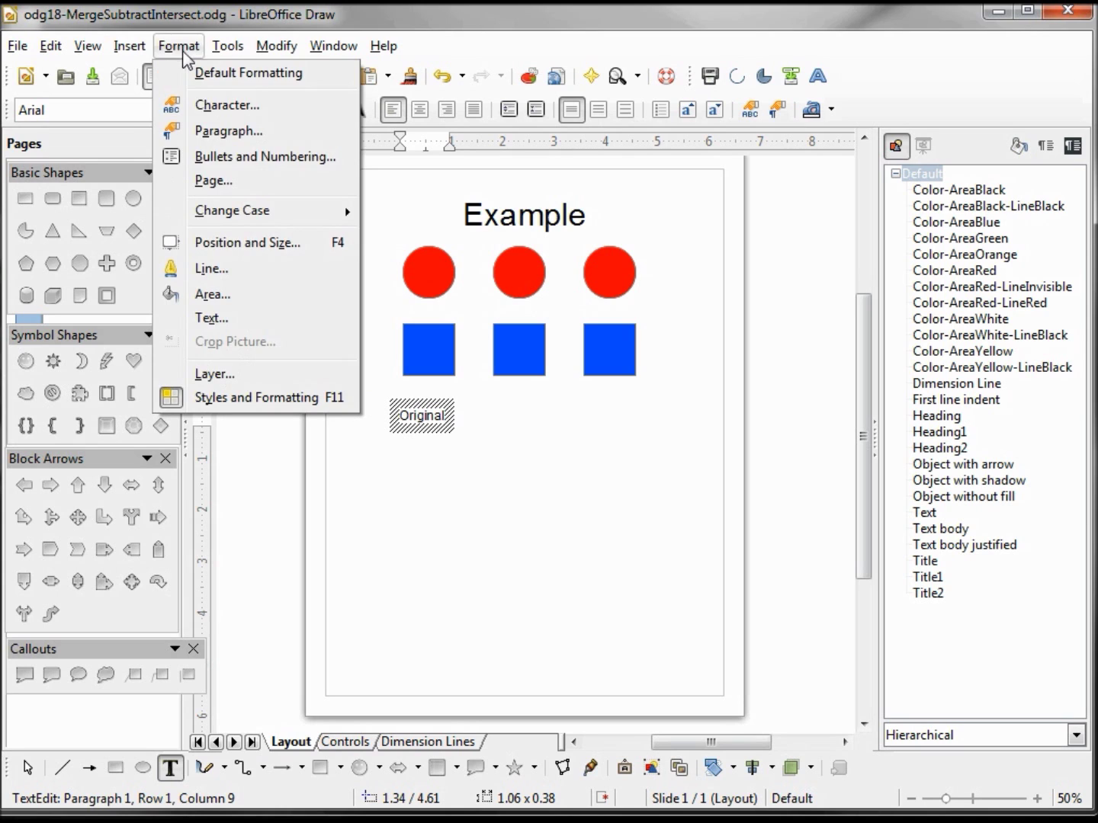
click(223, 244)
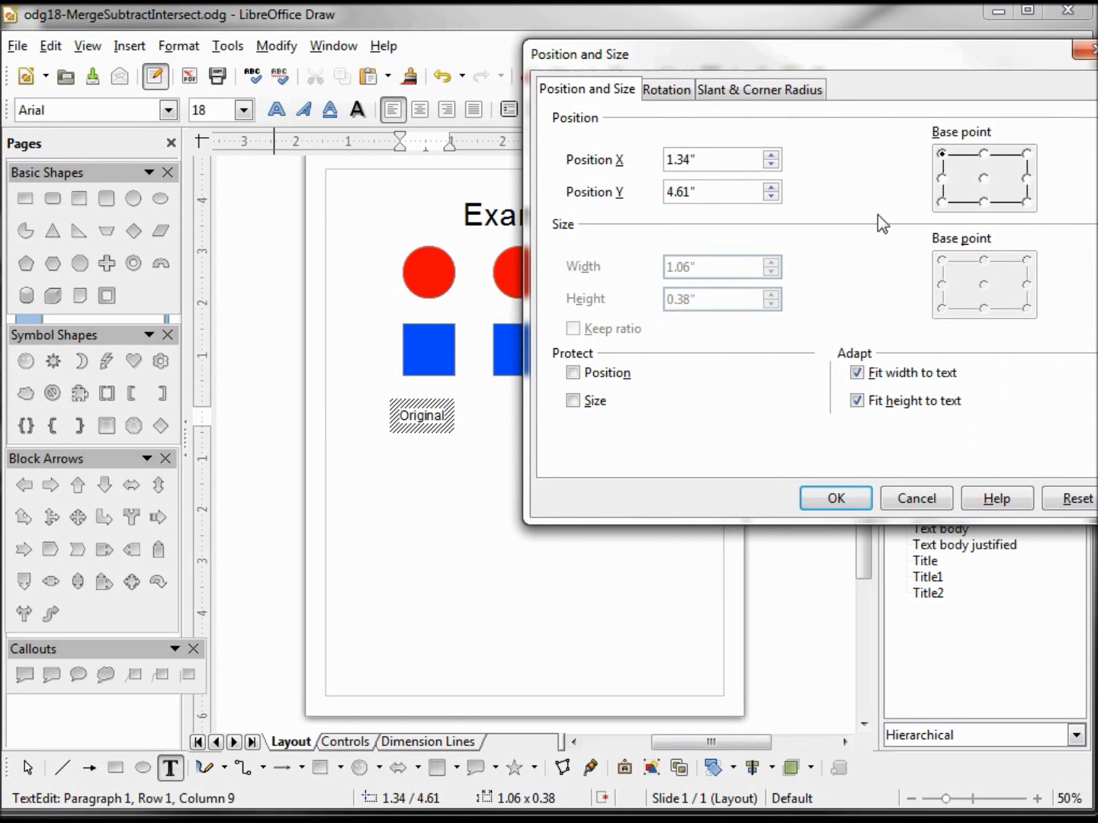
click(983, 154)
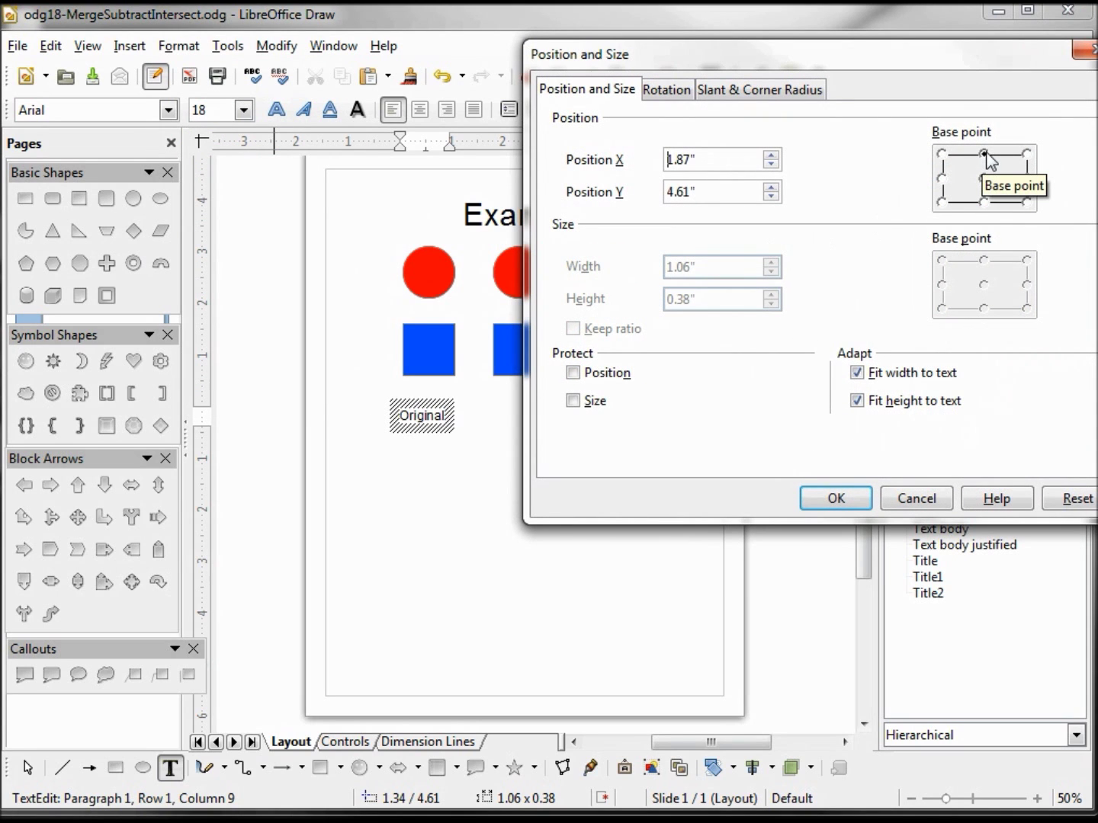
drag(715, 160, 622, 148)
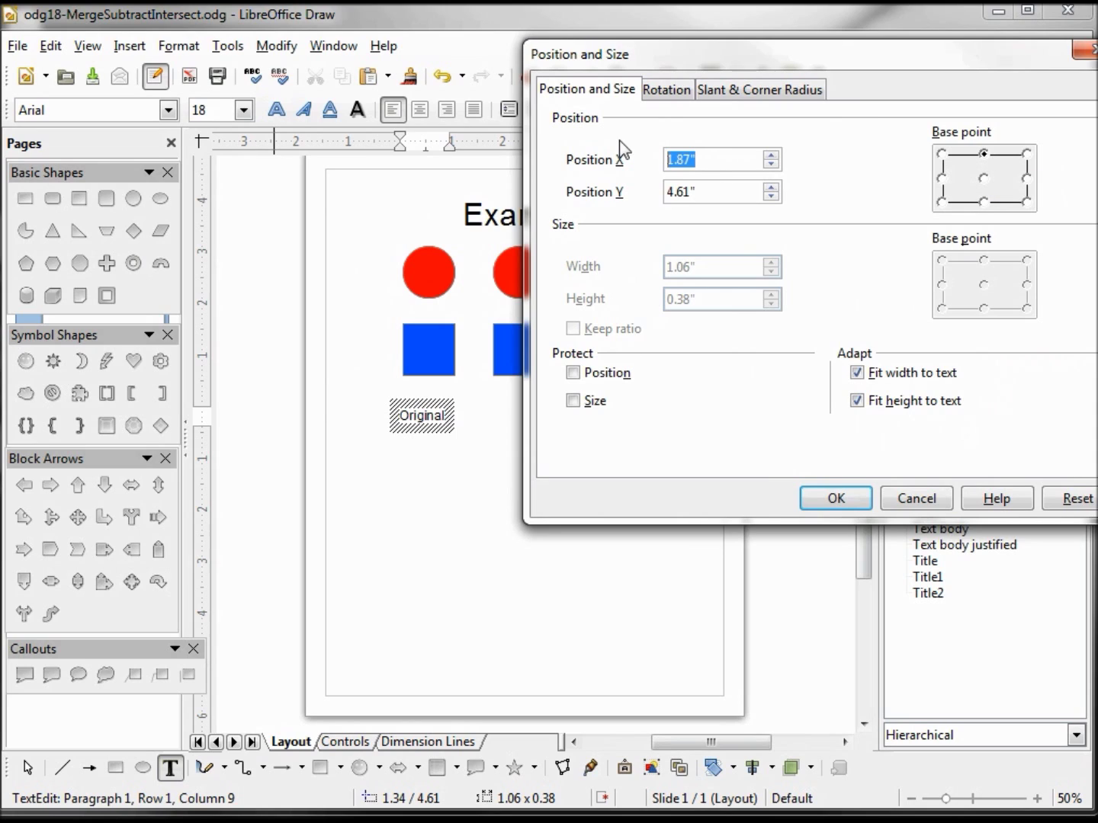
text(2)
key(Tab)
text(4.25)
click(843, 504)
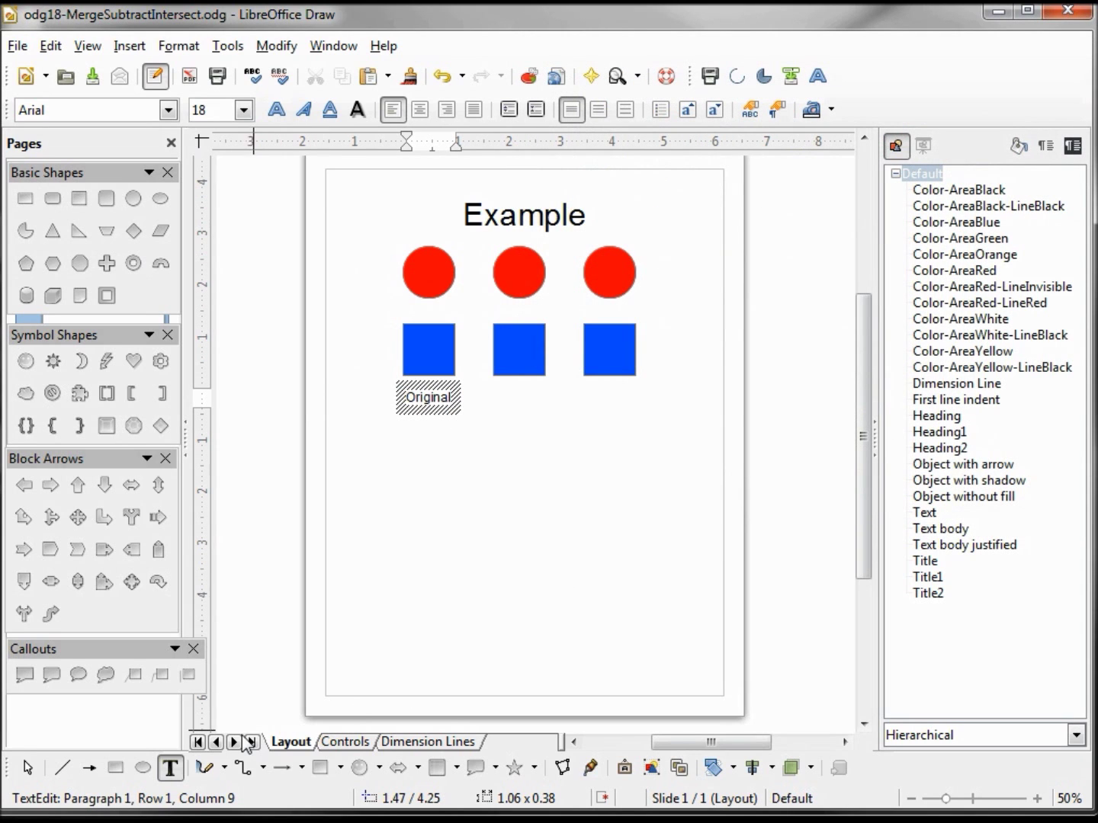
Step: Add a 'Square on top' caption box under the middle square and centre its text
drag(484, 395, 563, 445)
text(Square on top)
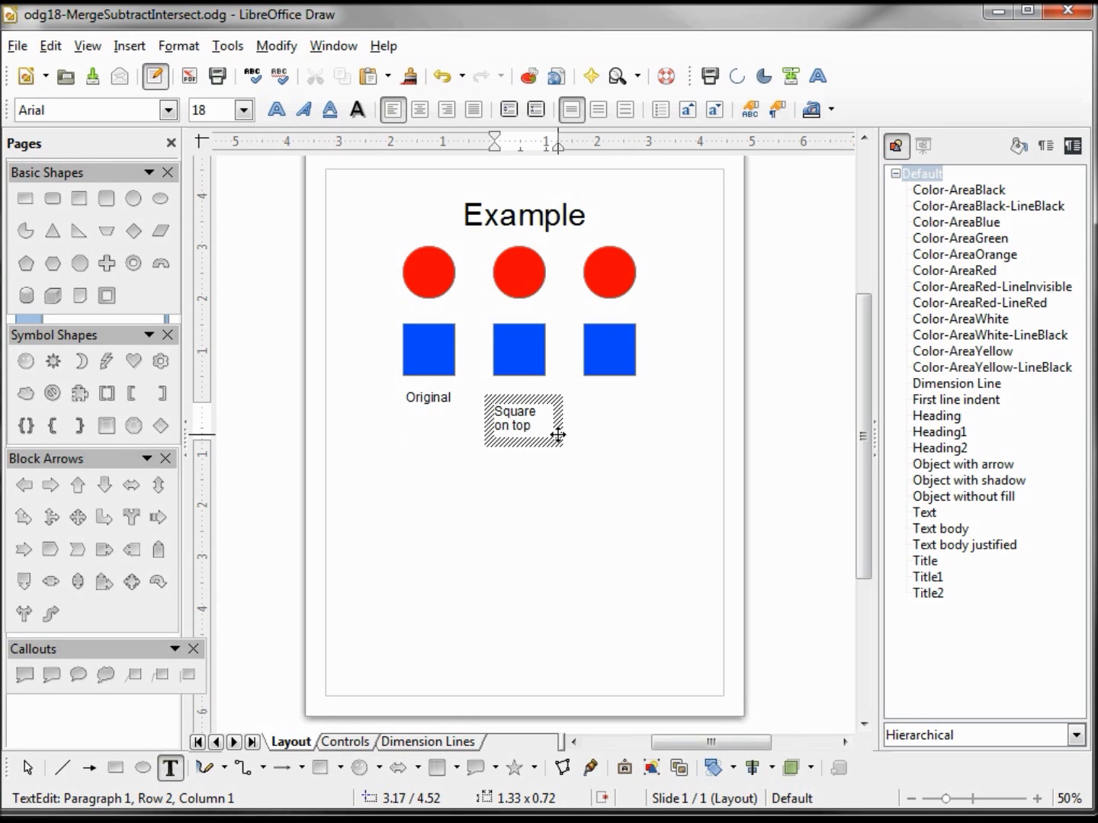
drag(531, 425, 488, 408)
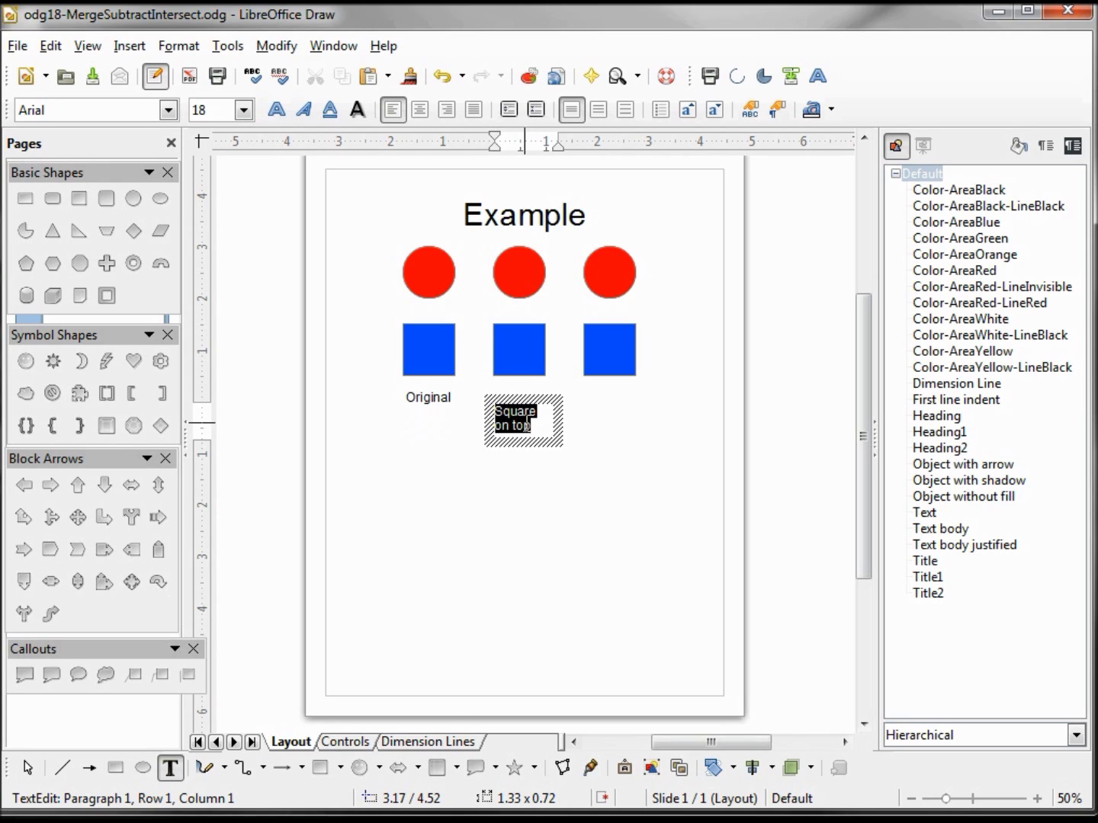
click(420, 109)
click(517, 397)
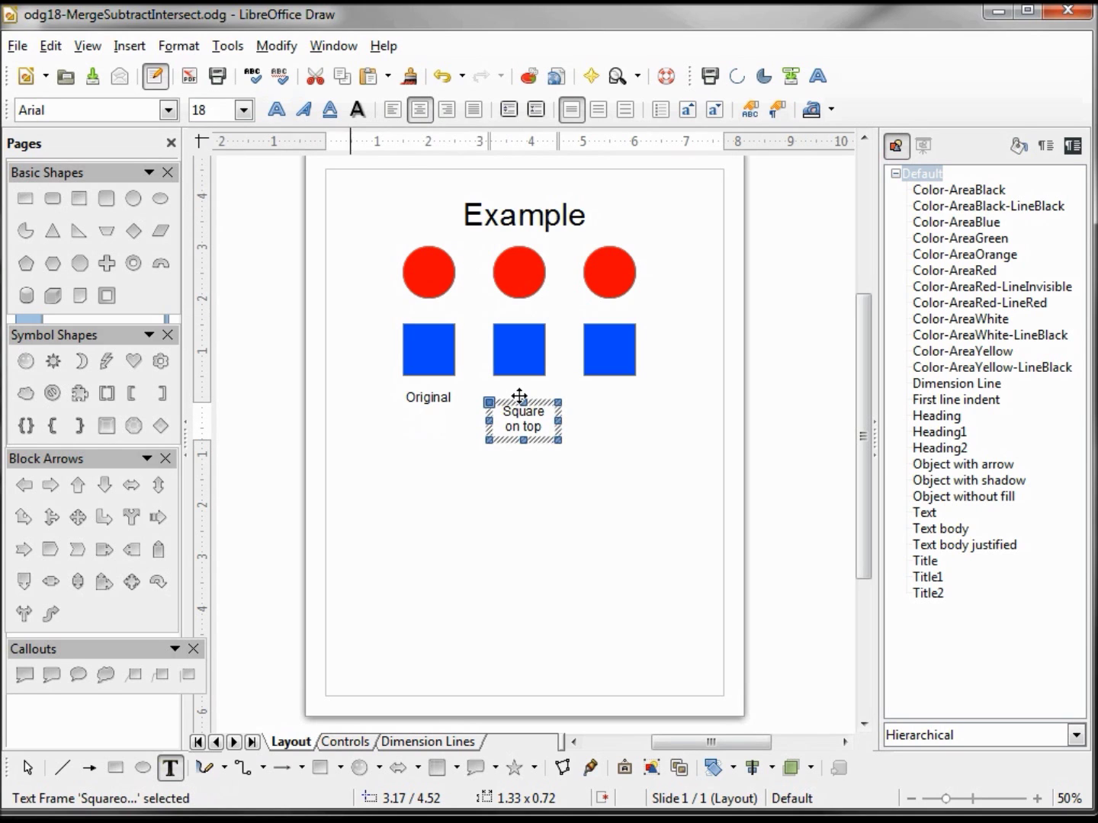
Step: Position the caption by its top-middle base point at X 3.75", Y 4.2"
click(180, 46)
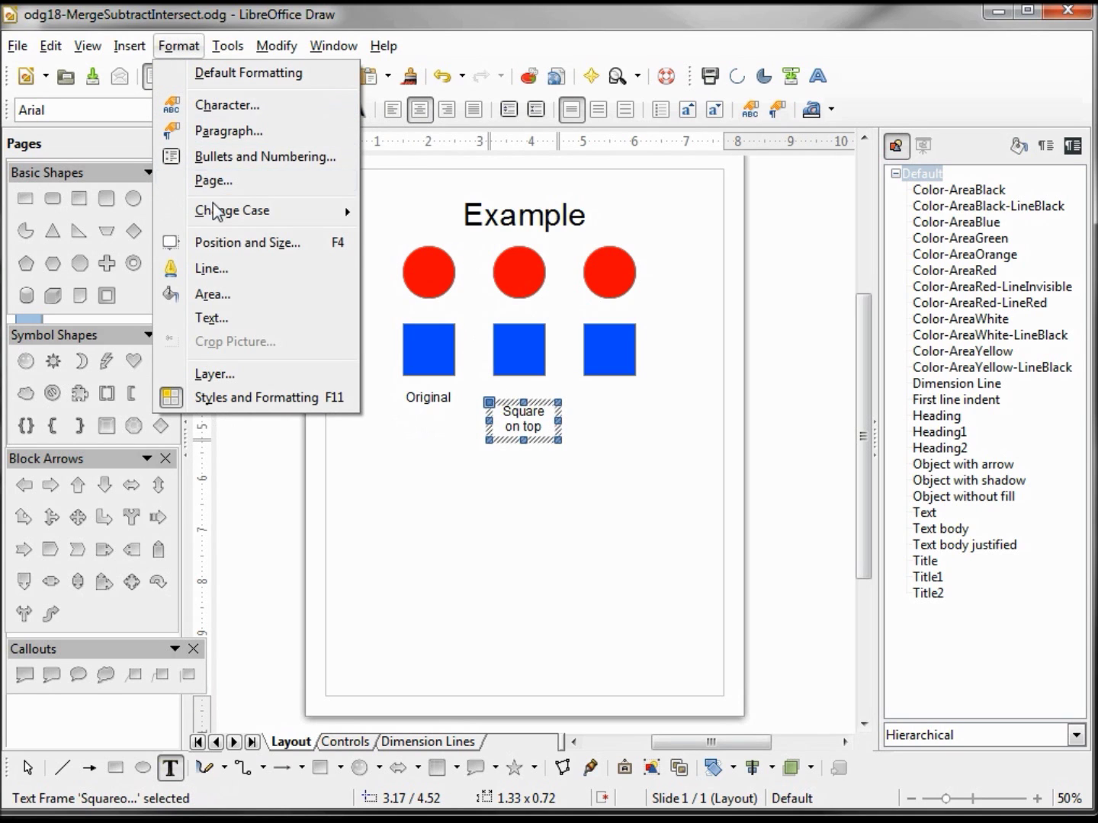
click(223, 244)
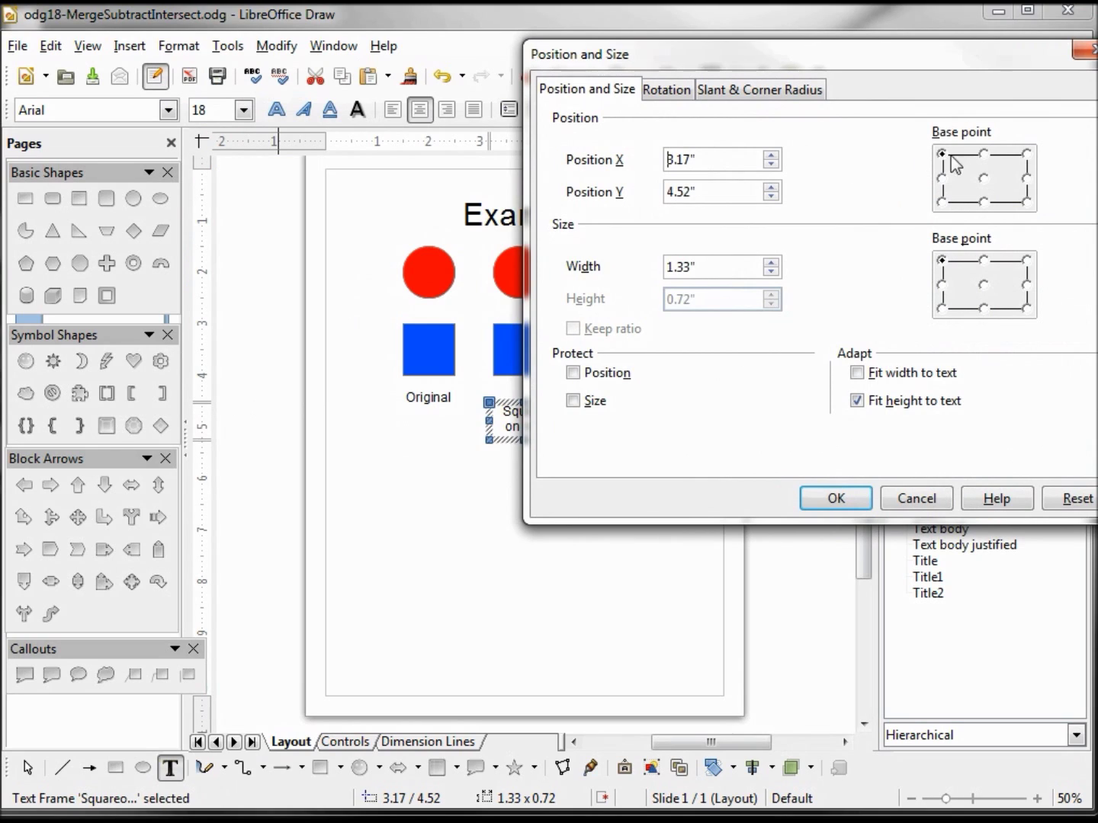
click(983, 154)
double_click(710, 160)
text(3.75)
key(Tab)
text(4.2)
click(834, 498)
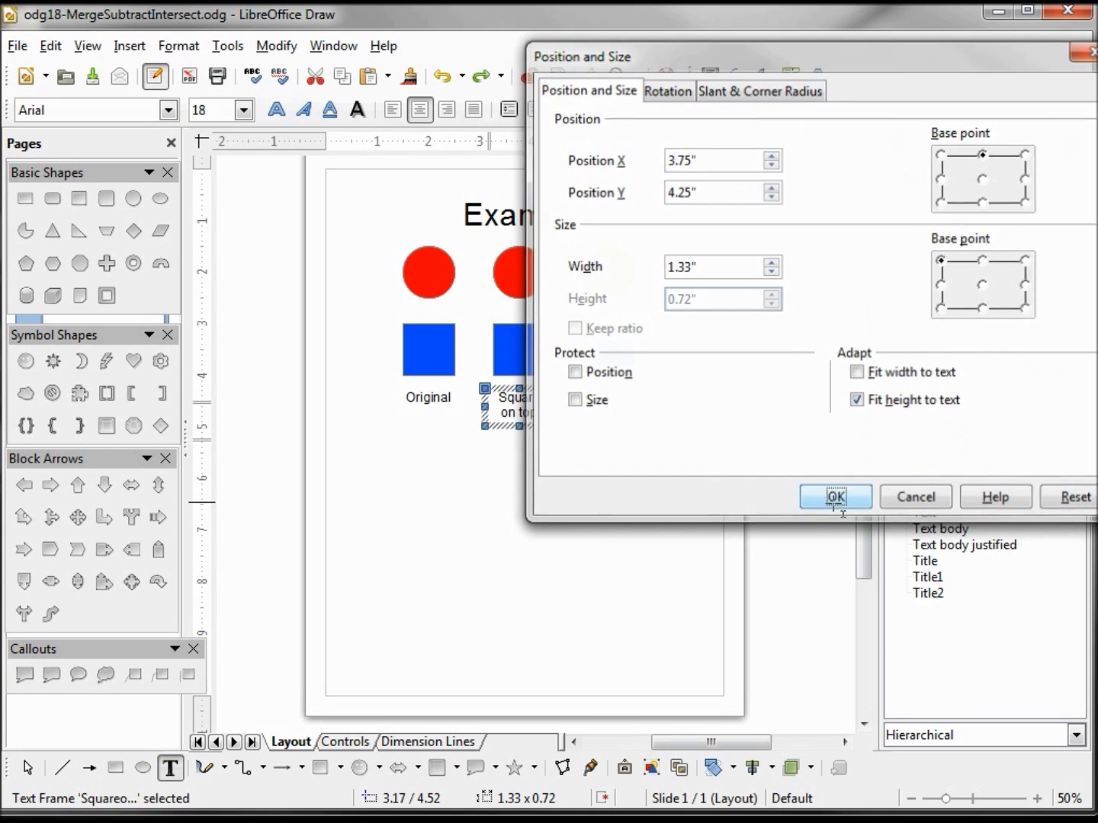
click(170, 767)
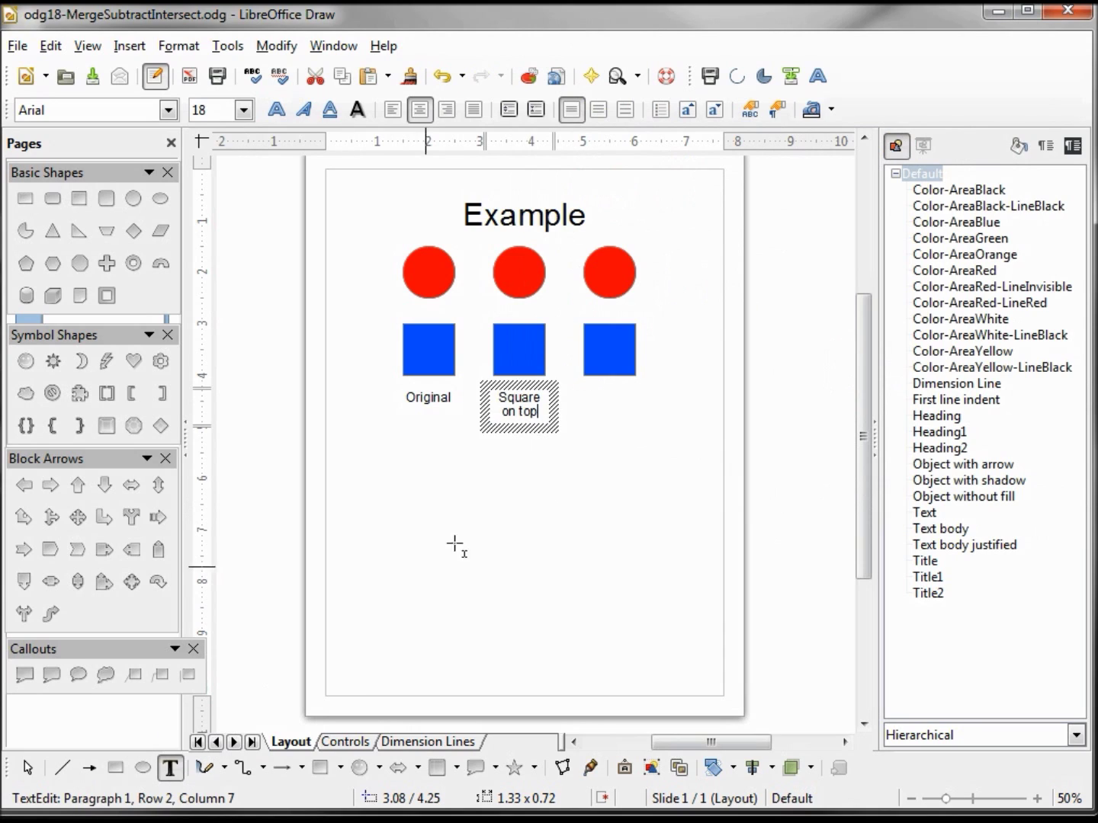
Step: Add a two-line 'Circle on top' caption under the right square and centre its text
click(576, 401)
text(C)
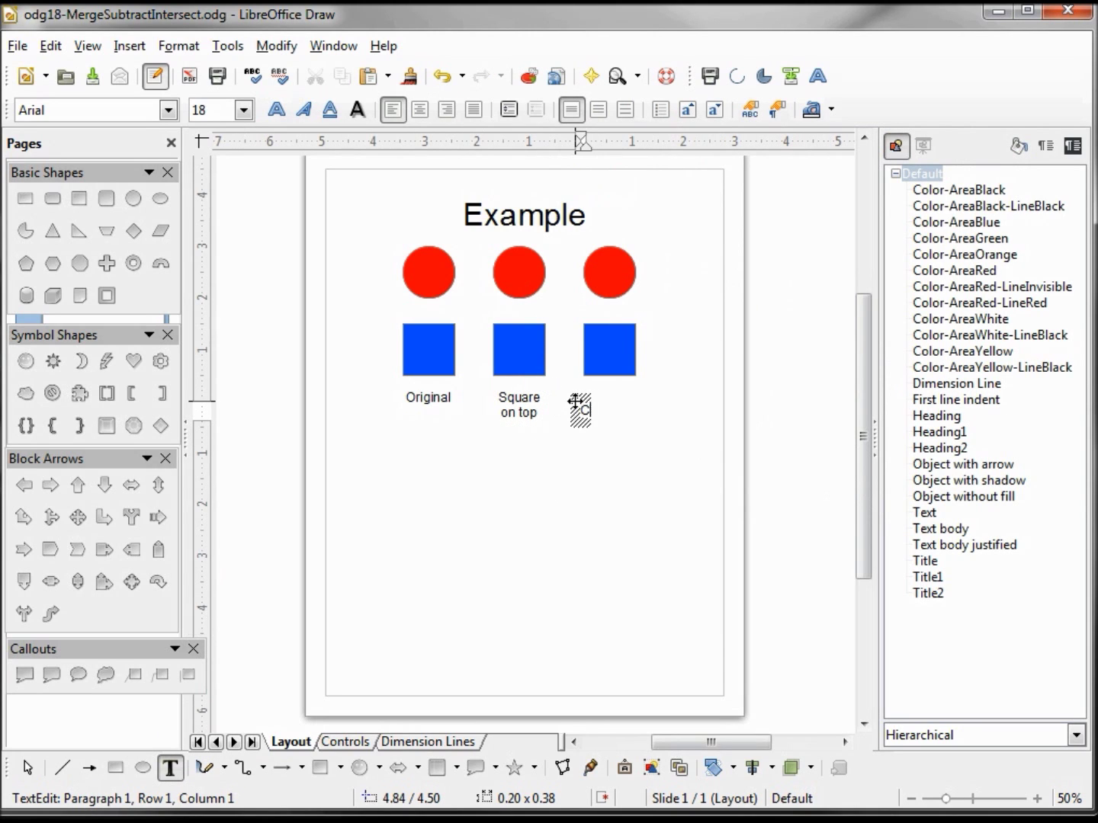
text(ircle)
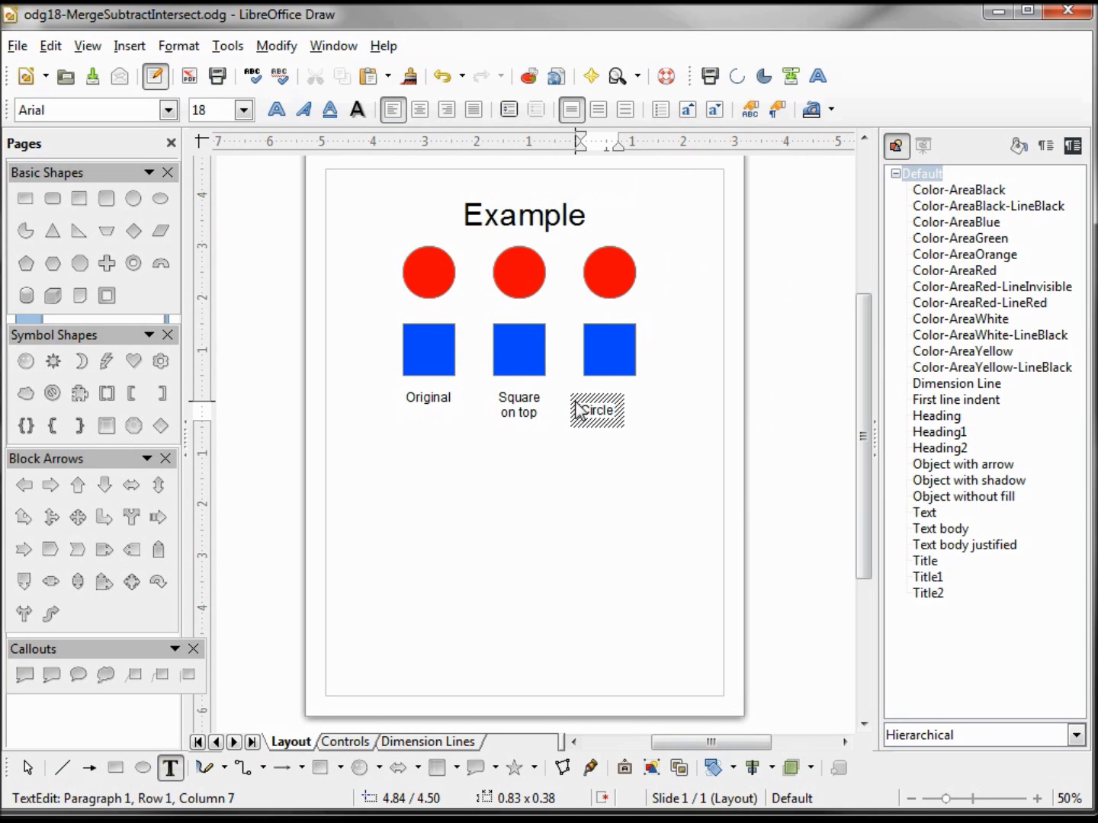
key(Return)
text(on top)
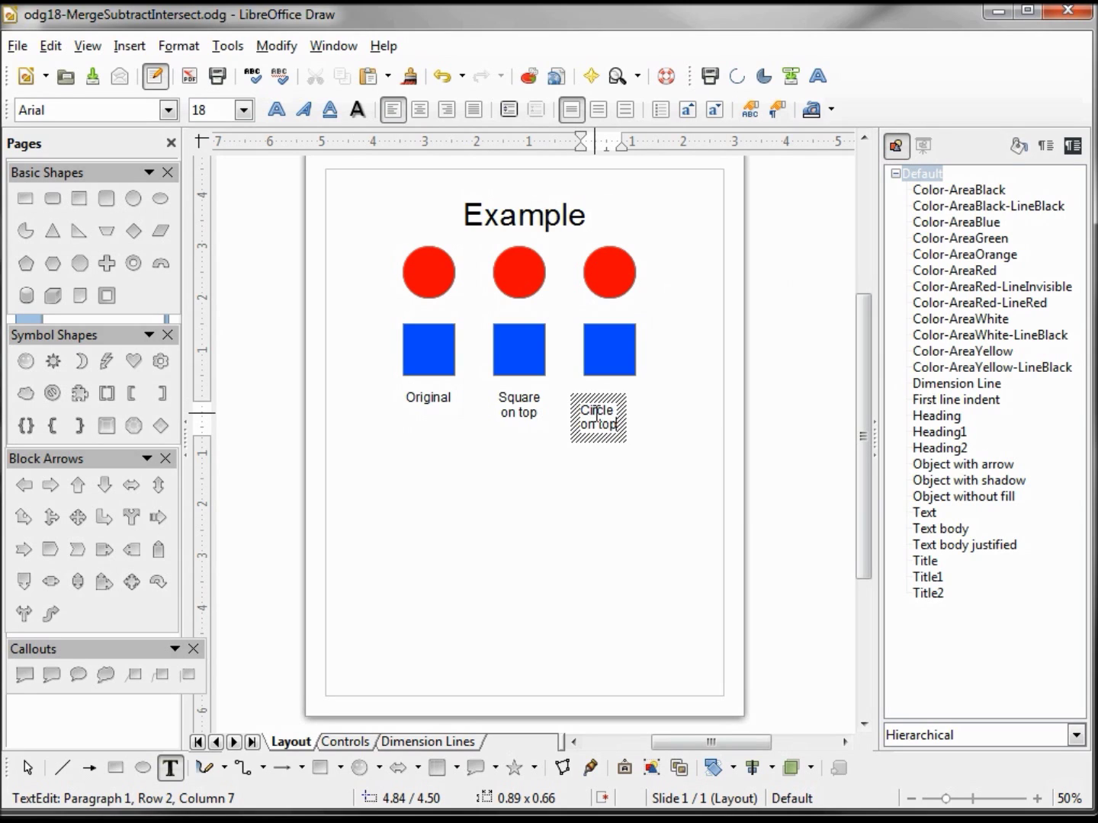
triple_click(599, 419)
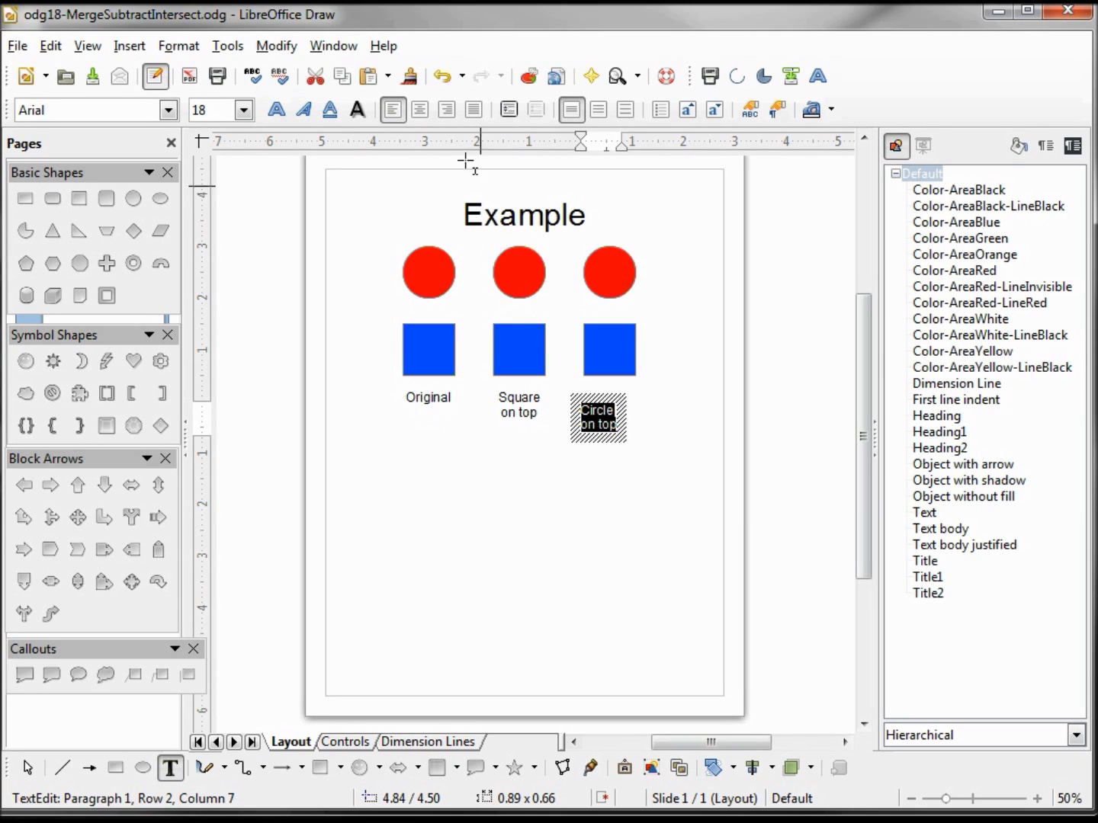
click(419, 110)
click(608, 400)
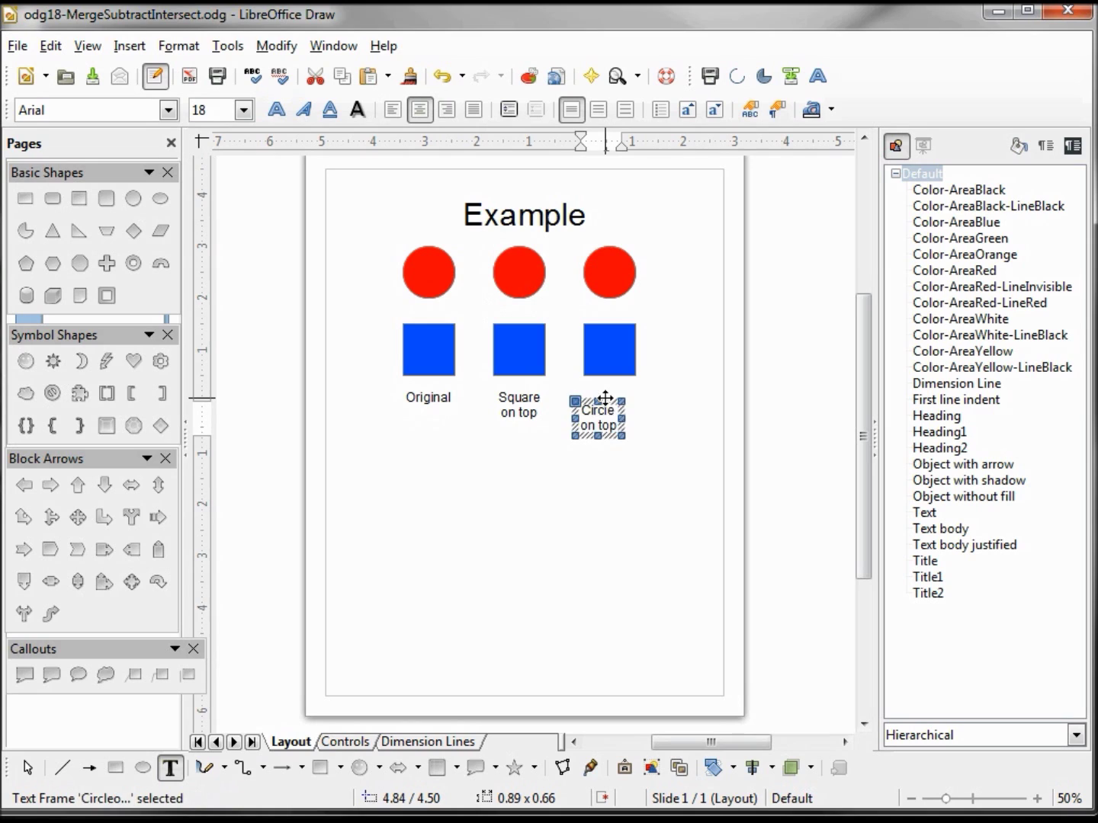
Step: Position the Circle on top caption by its top-right base point at X 6", Y 4.25"
click(180, 47)
click(248, 243)
click(1027, 153)
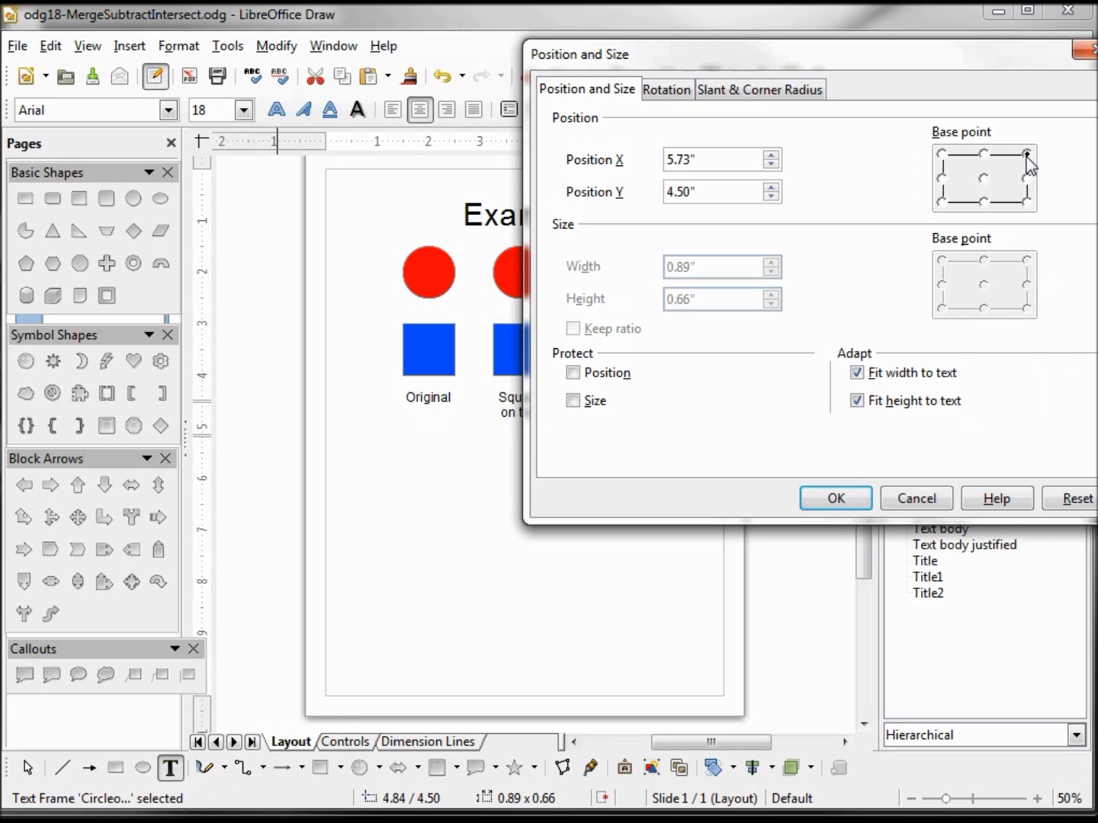
drag(710, 162, 652, 161)
text(6)
drag(709, 190, 632, 187)
key(BackSpace)
text(4.25)
click(836, 497)
key(Escape)
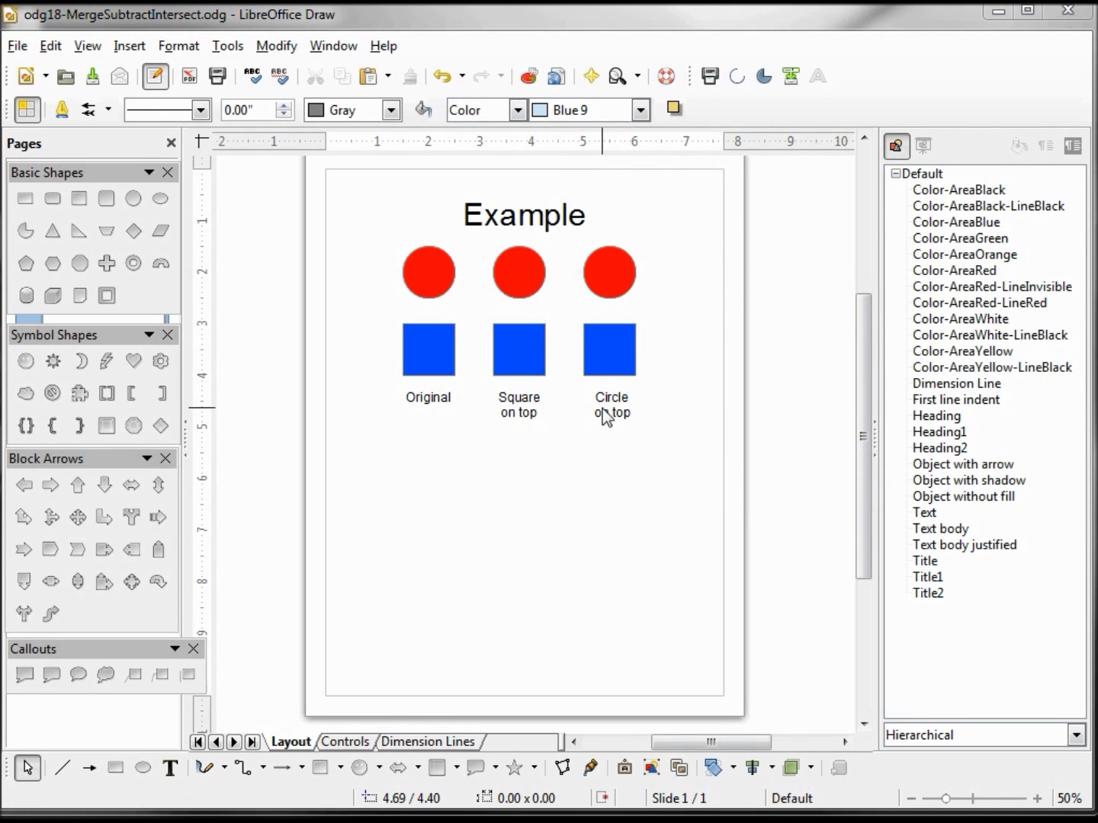
Step: Draw a large rectangle below the captions and give it the Title2 style
click(25, 198)
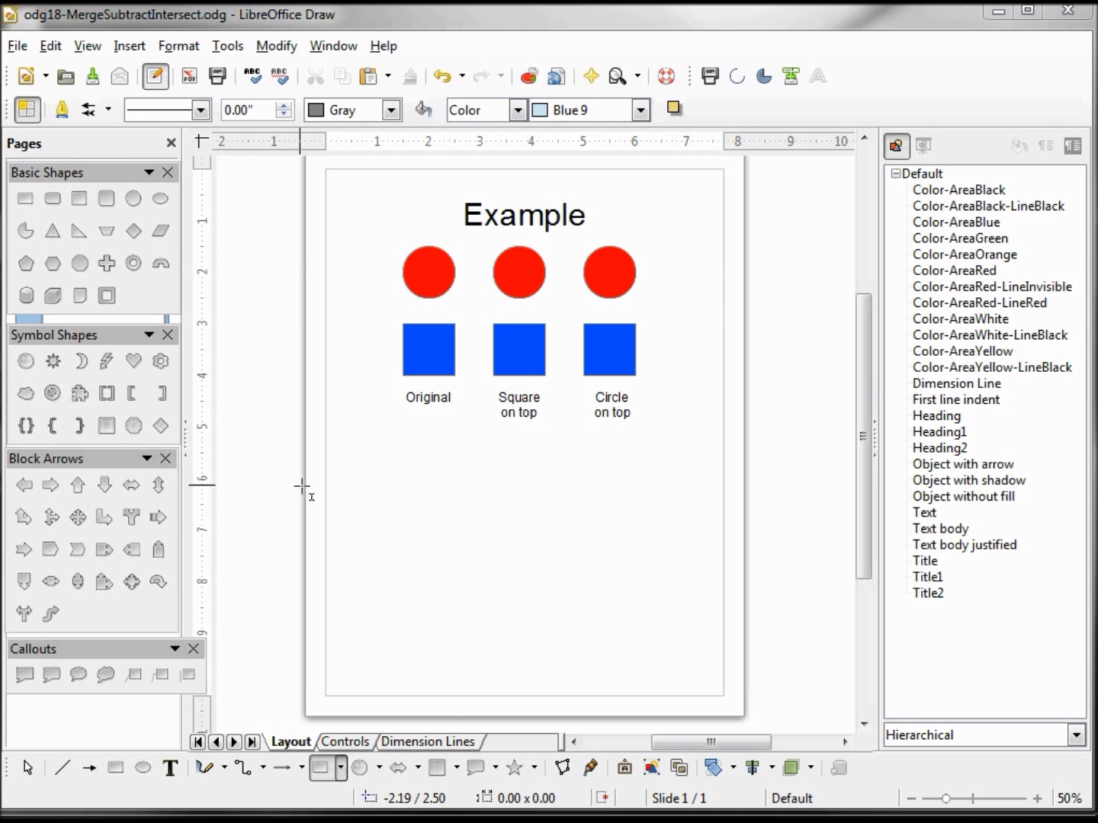
mouse_move(370, 473)
mouse_down()
mouse_move(392, 624)
mouse_move(660, 620)
mouse_up()
double_click(927, 593)
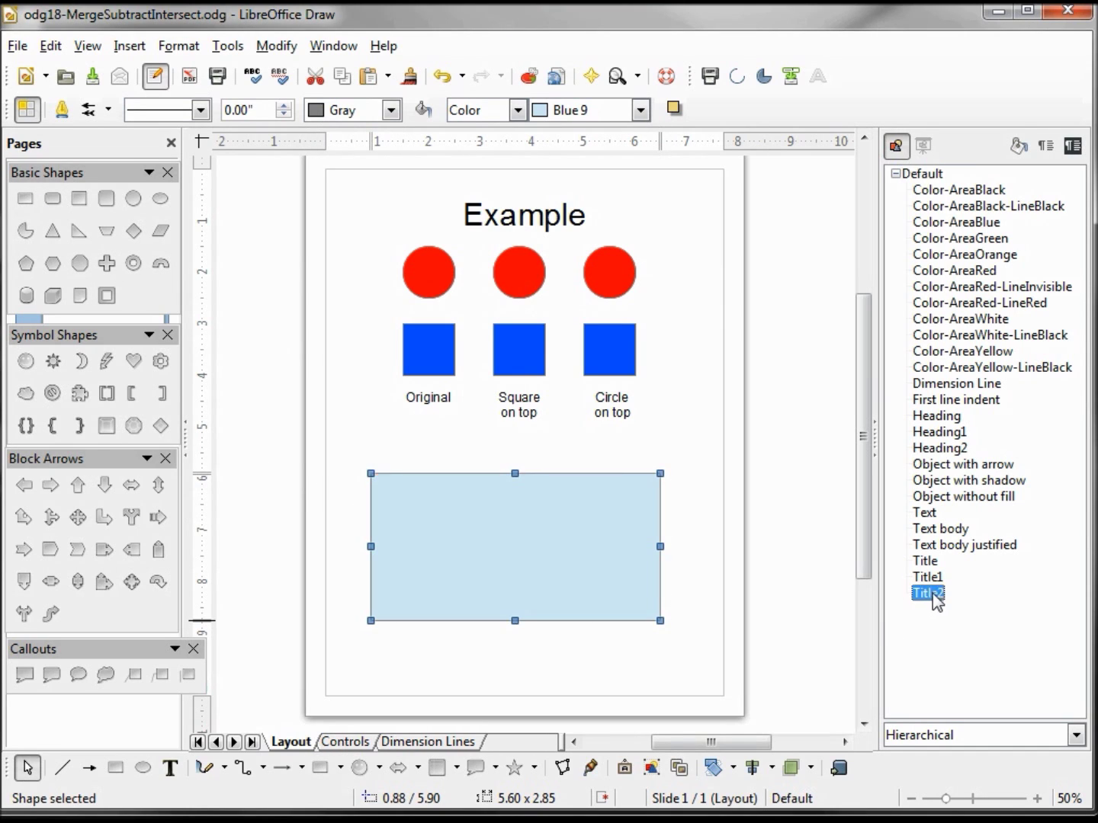
Step: Set the orange rectangle to X 1.1", Y 6.5", width 5.5" and height 2.5"
click(177, 46)
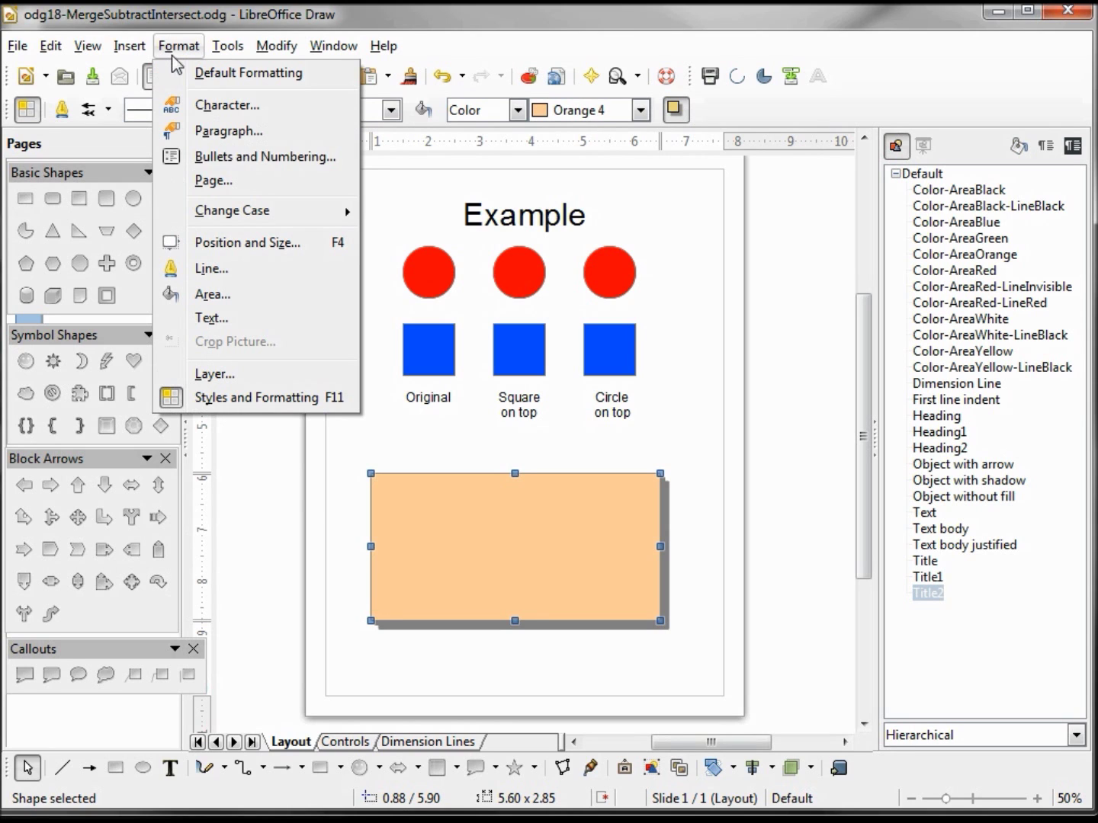
click(238, 244)
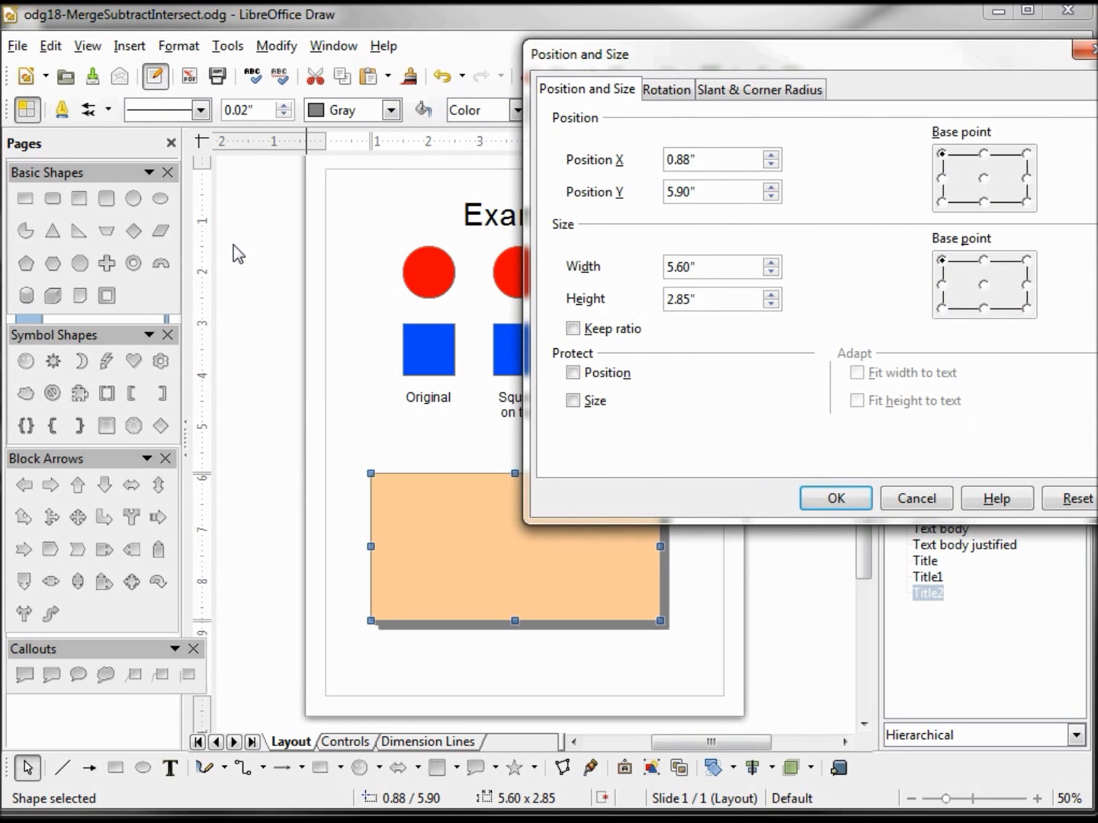
drag(702, 160, 631, 158)
text(1.11)
key(Tab)
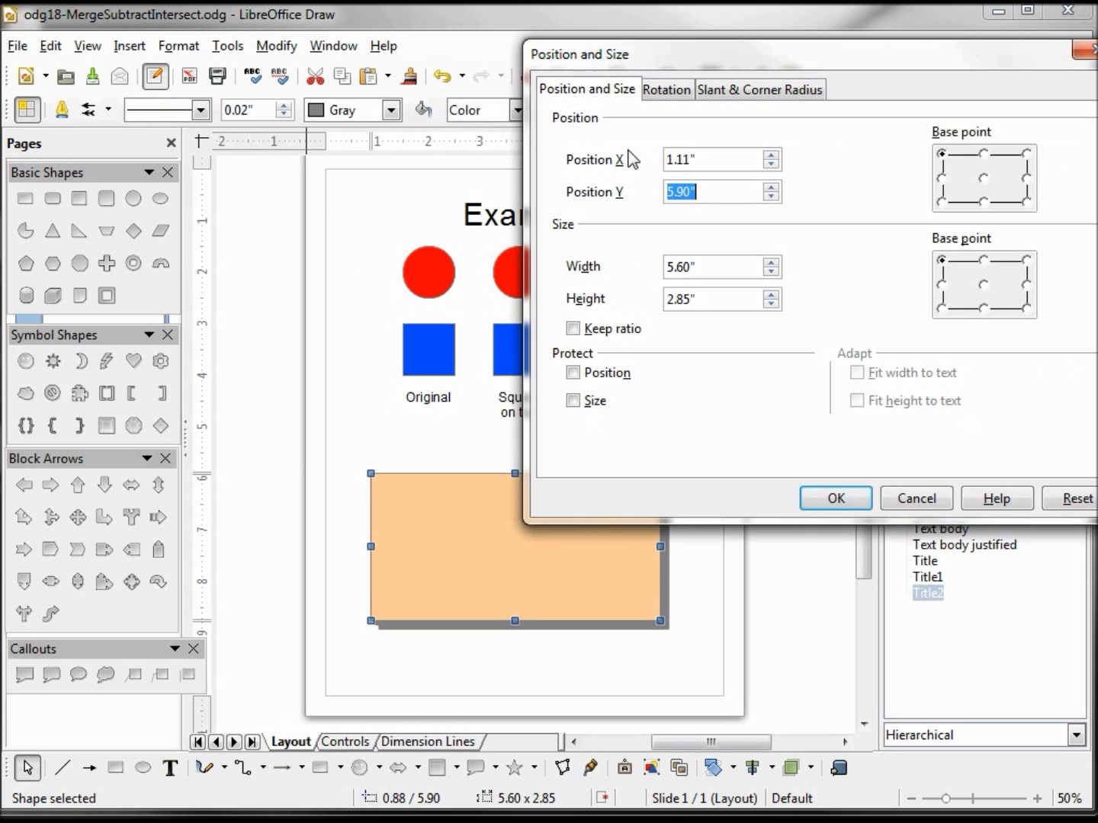
text(6.5)
key(Tab)
key(Tab)
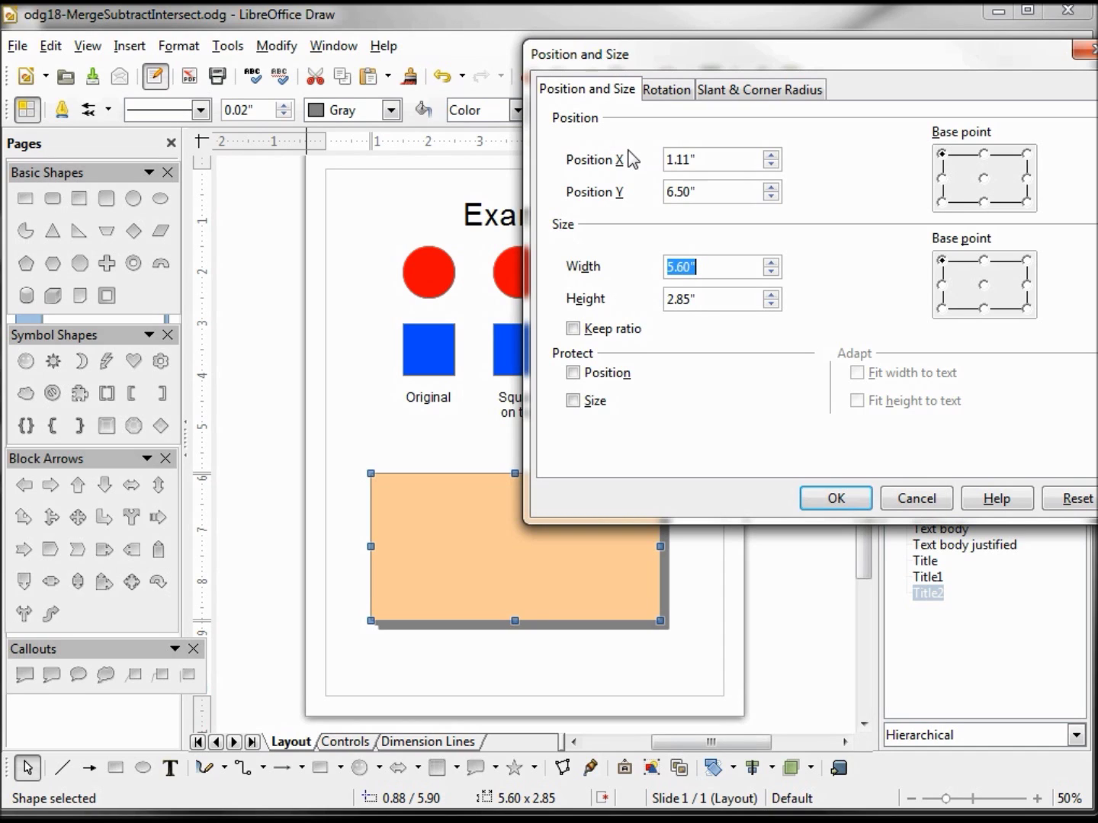
text(5.5)
key(Tab)
text(2.5)
click(835, 500)
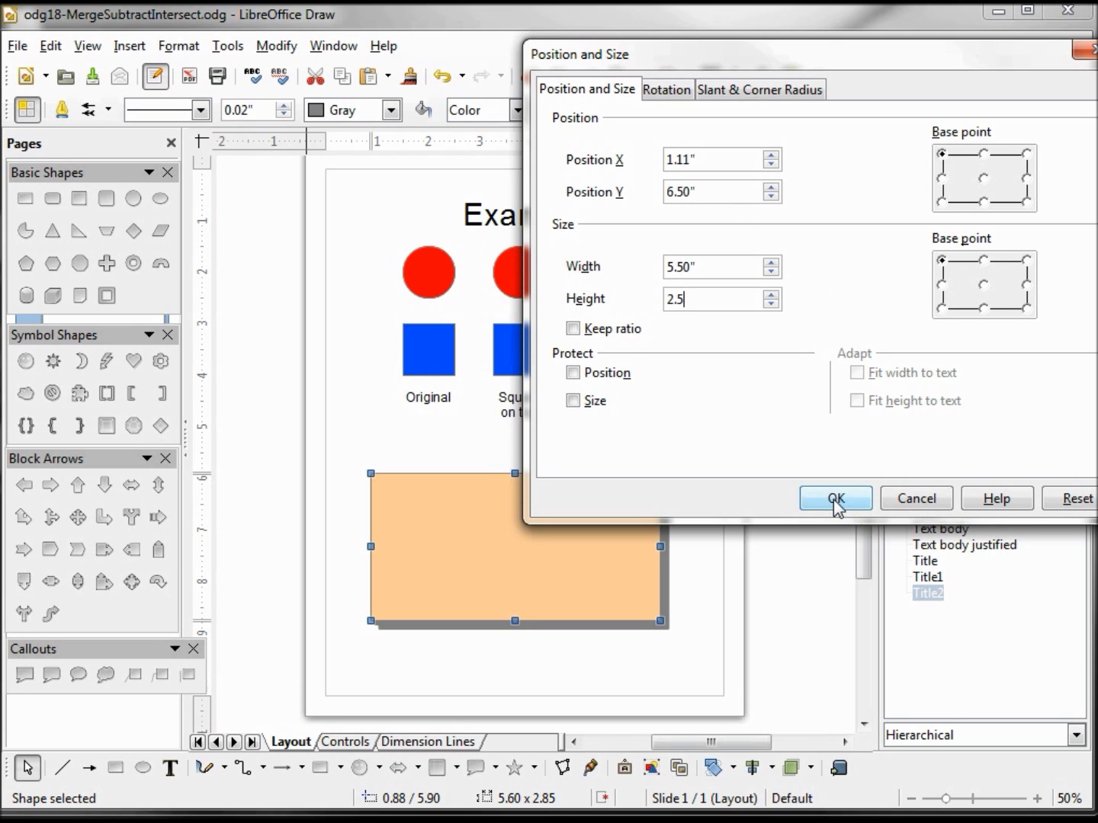
click(835, 500)
click(370, 409)
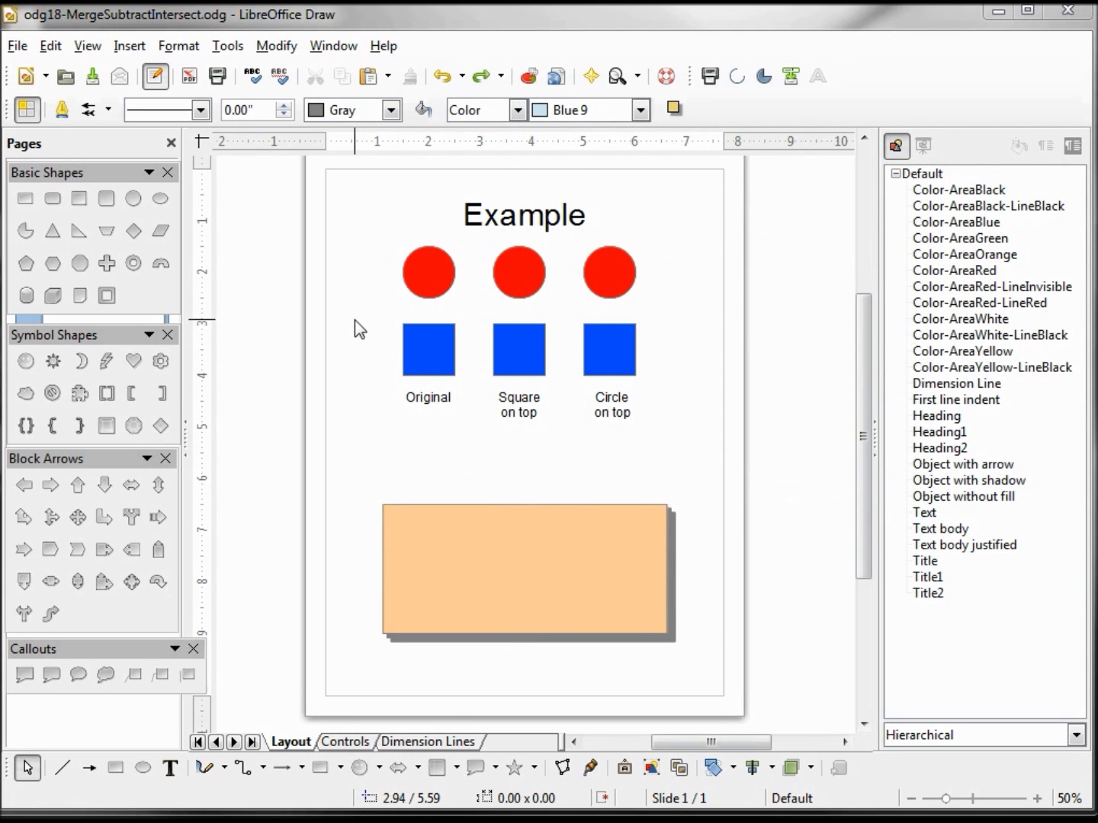
Step: Nudge all three red circles down so they overlap the blue squares
drag(376, 313, 668, 244)
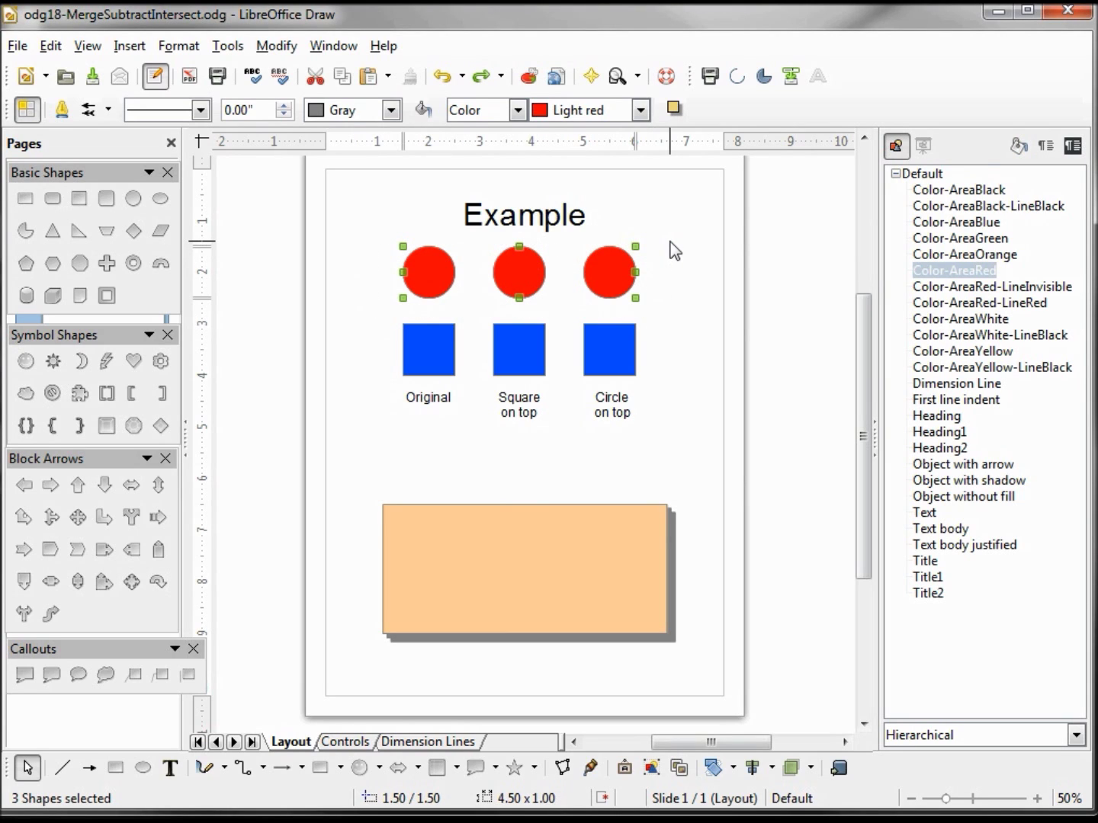
key(Down)
key(Down)
key(Down)
key(Down)
key(Down)
key(Down)
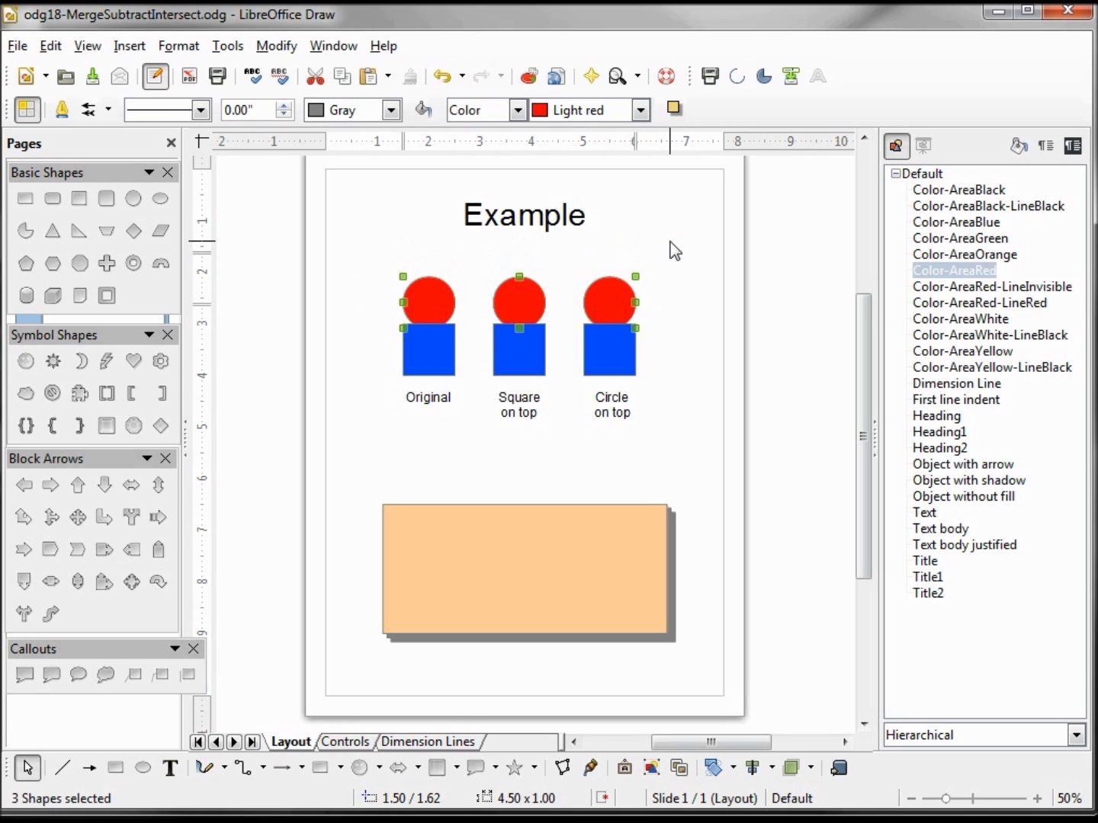
key(Down)
key(Down)
key(Down)
key(Down)
key(Down)
key(Down)
key(Down)
key(Down)
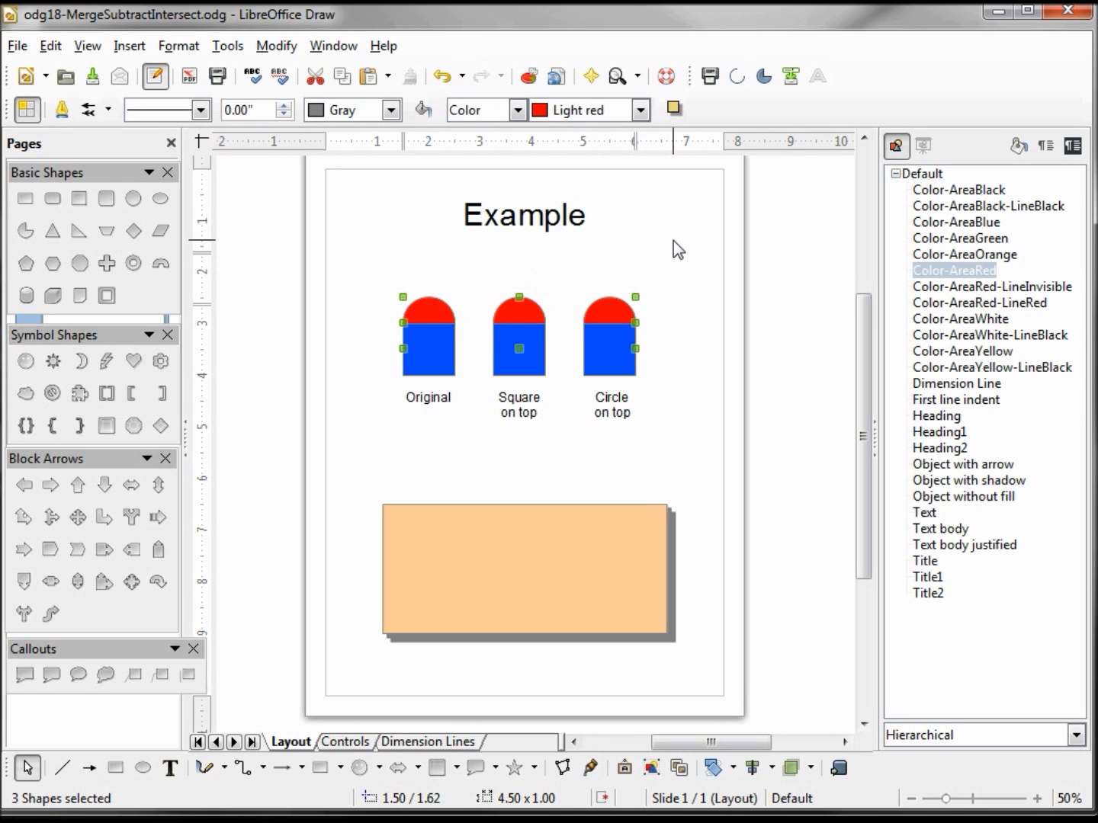
click(678, 250)
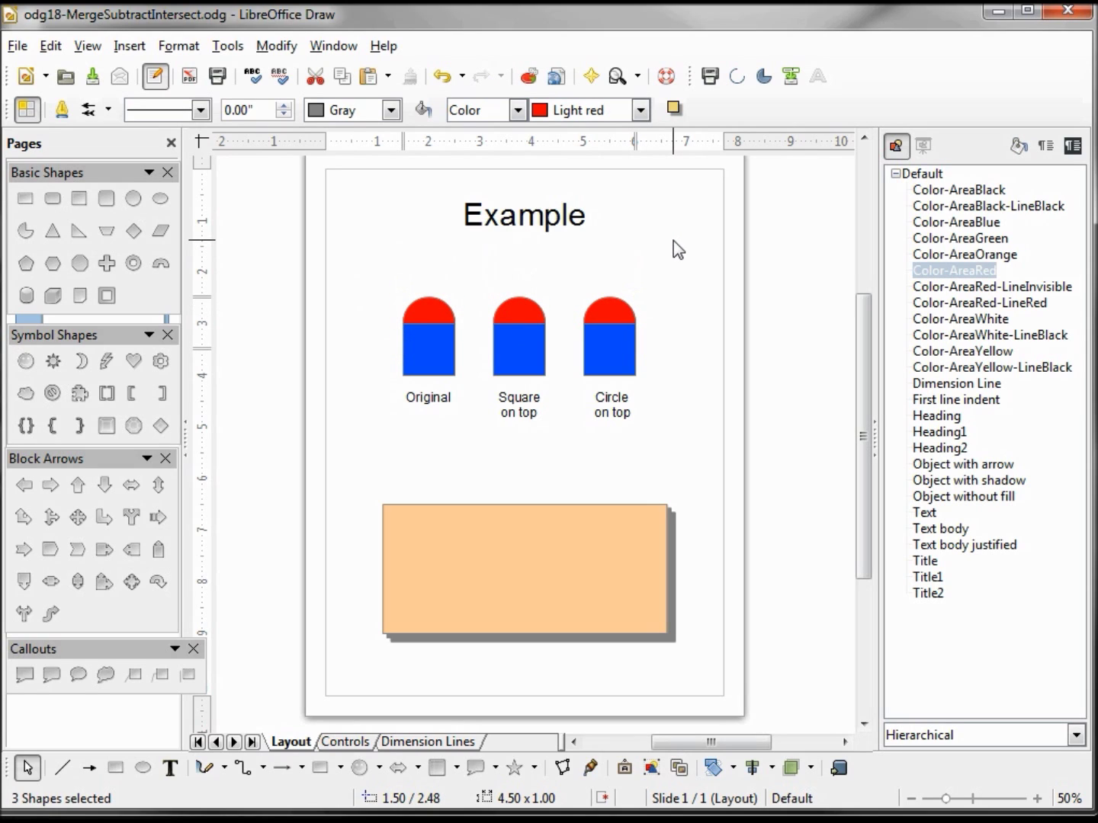
Step: Bring the right-hand red circle forward in front of its blue square
click(613, 309)
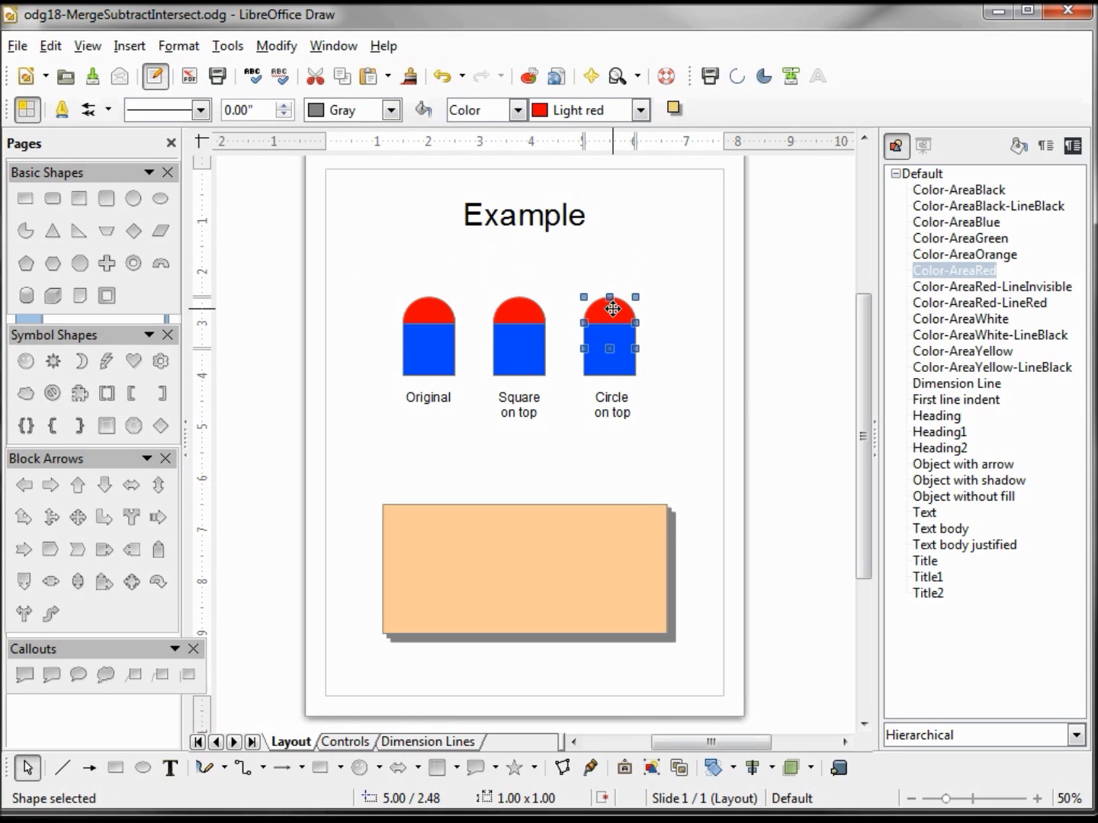
right_click(613, 309)
mouse_move(693, 496)
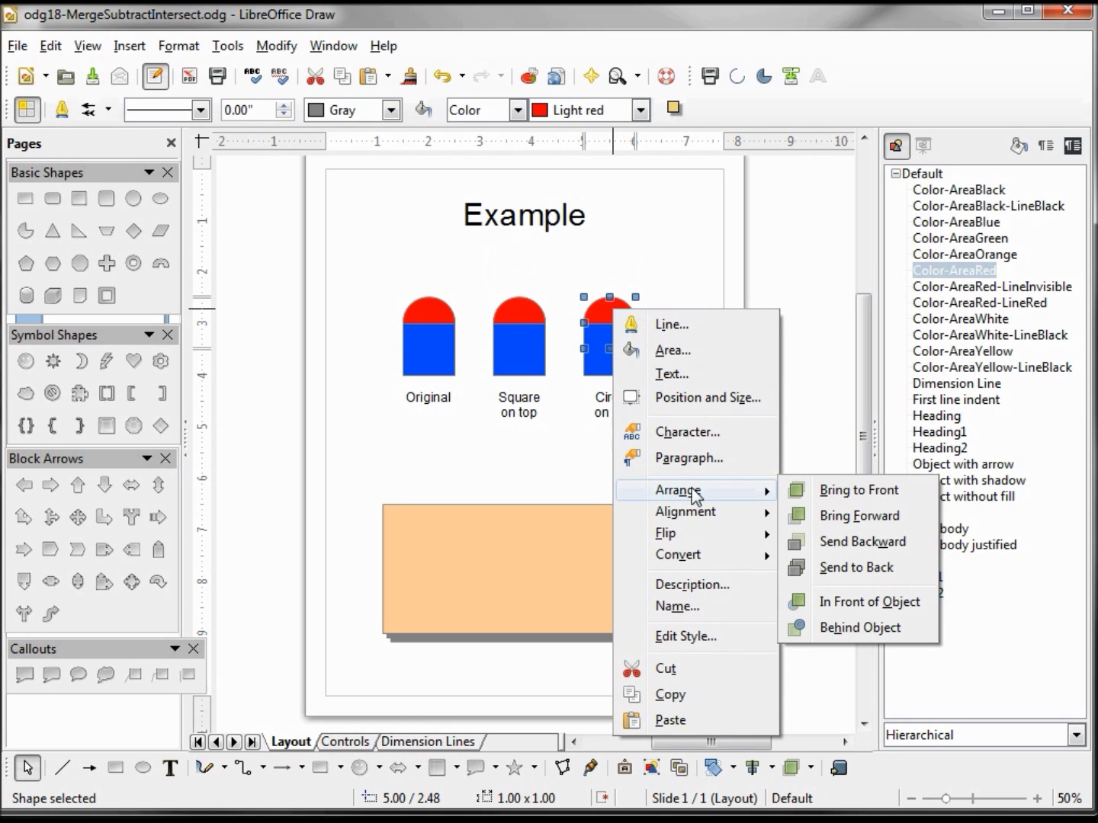
click(859, 517)
click(703, 412)
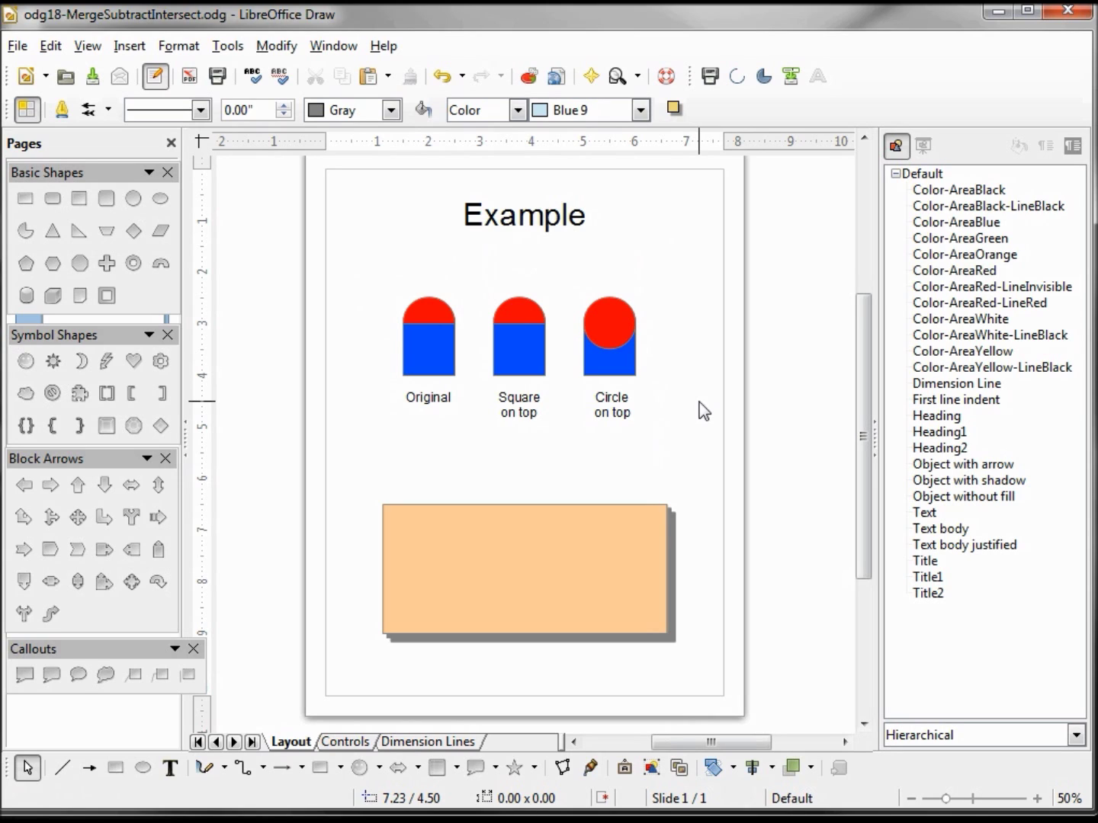
Step: Close the Callouts, Block Arrows, Symbol Shapes and Basic Shapes galleries
click(193, 649)
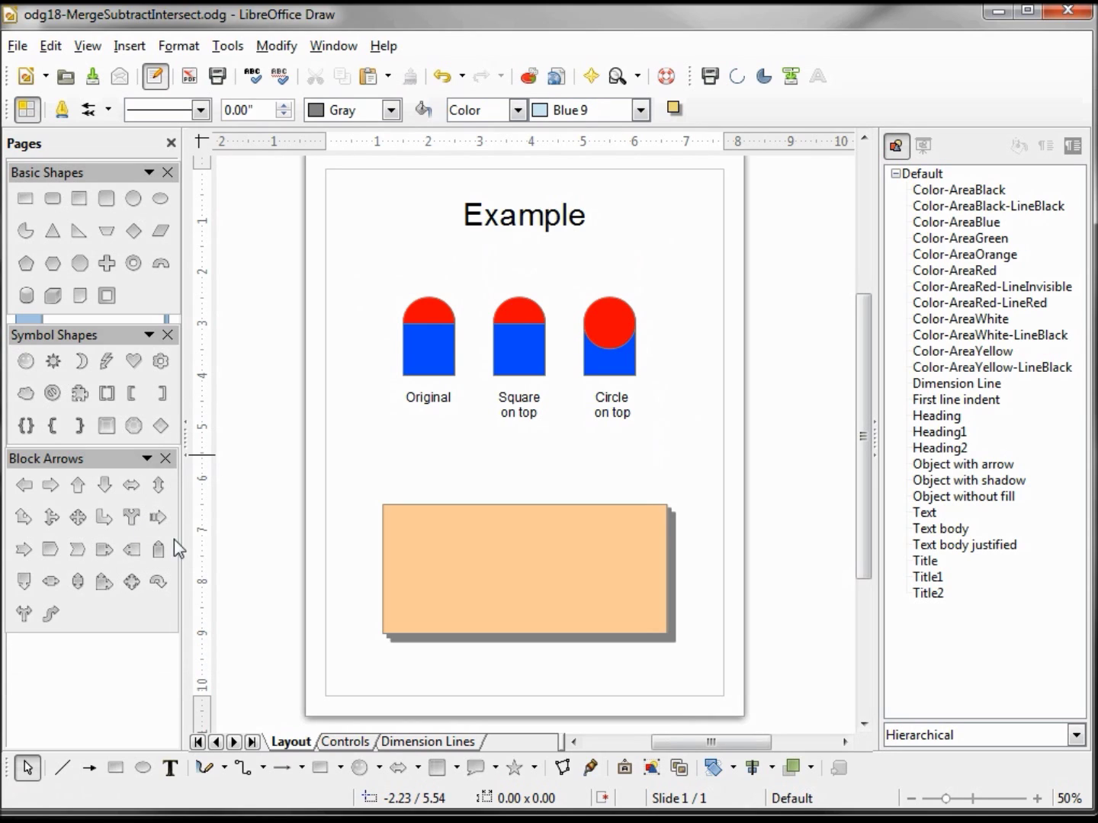
click(165, 459)
click(167, 334)
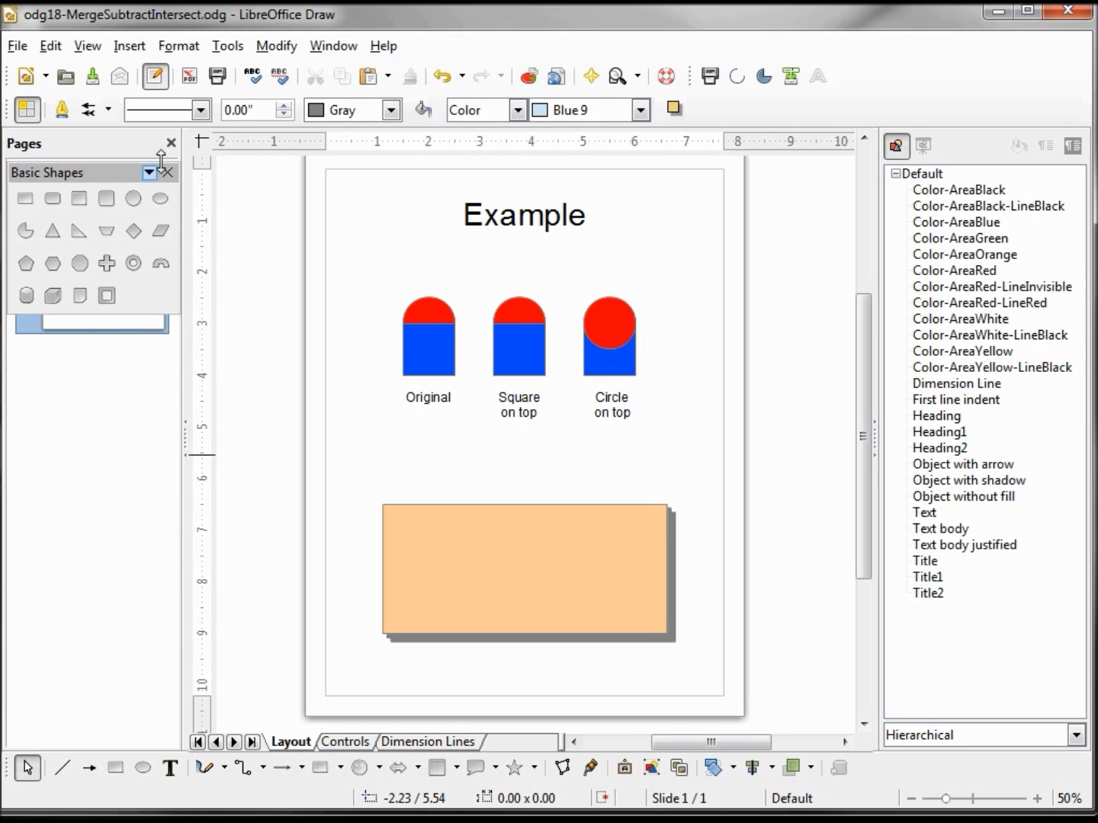
click(168, 173)
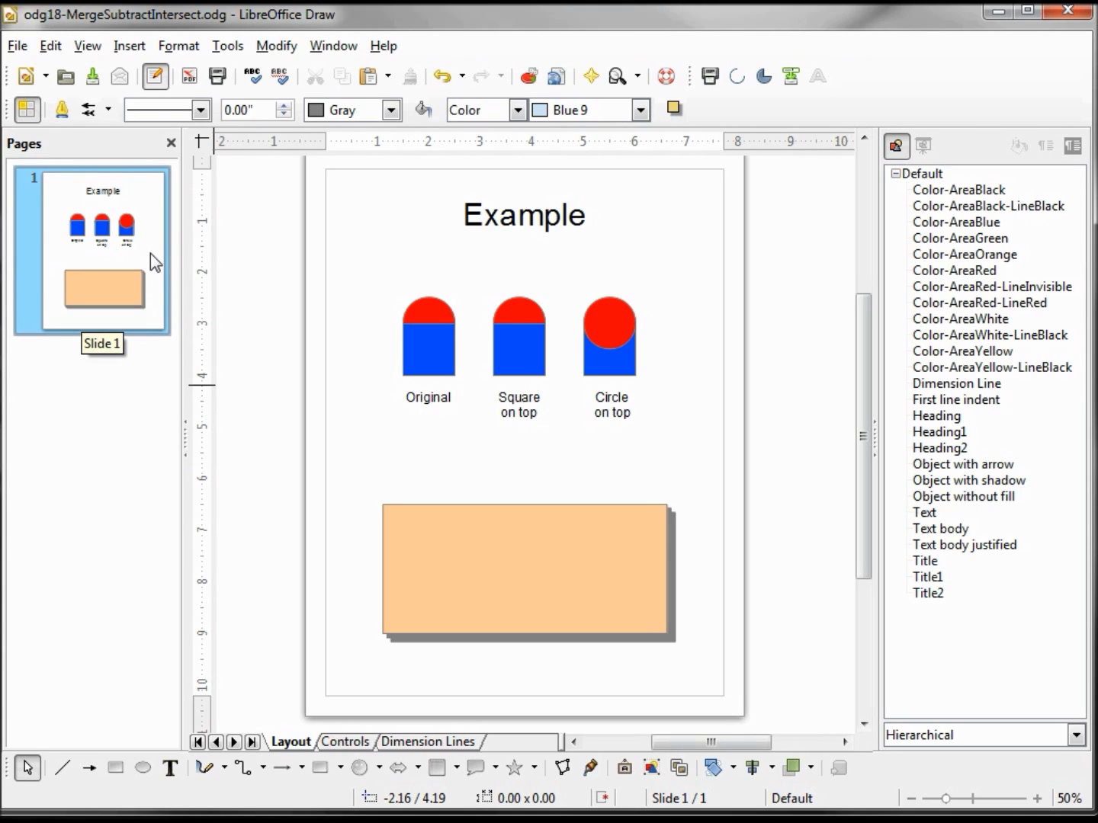
Step: Duplicate the example slide twice and return to slide 1
click(131, 47)
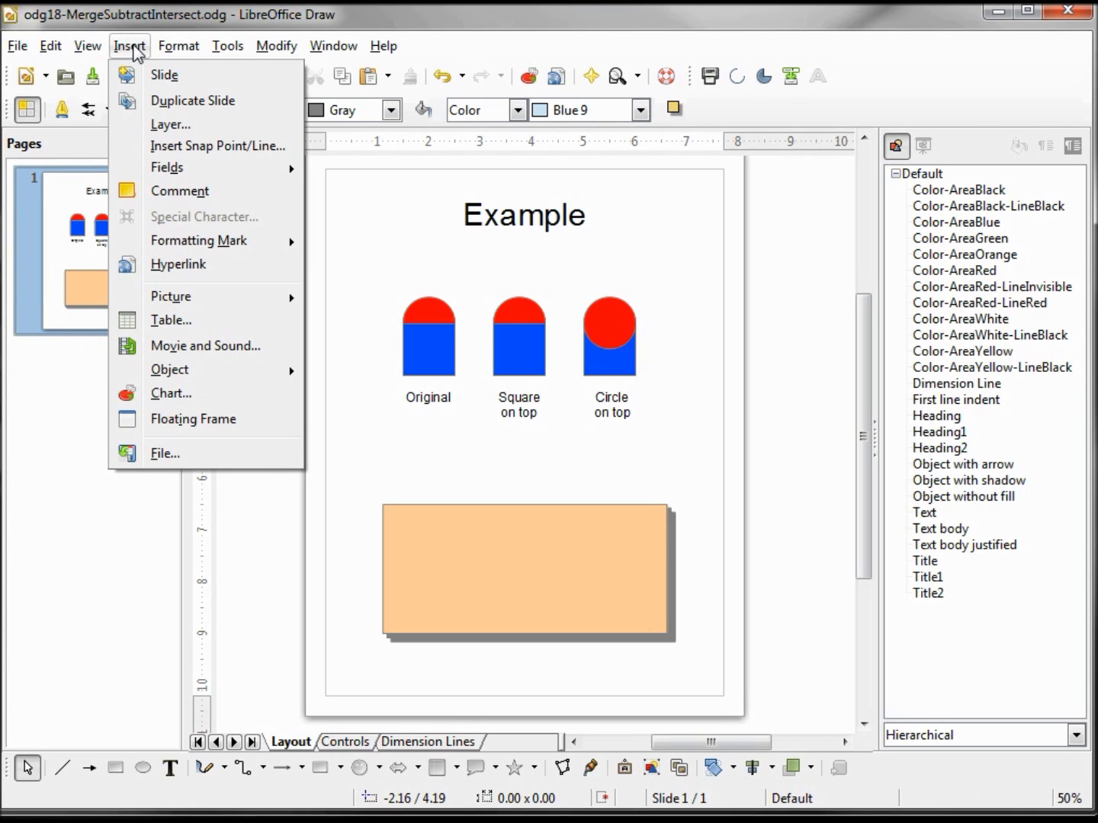
click(177, 107)
click(131, 48)
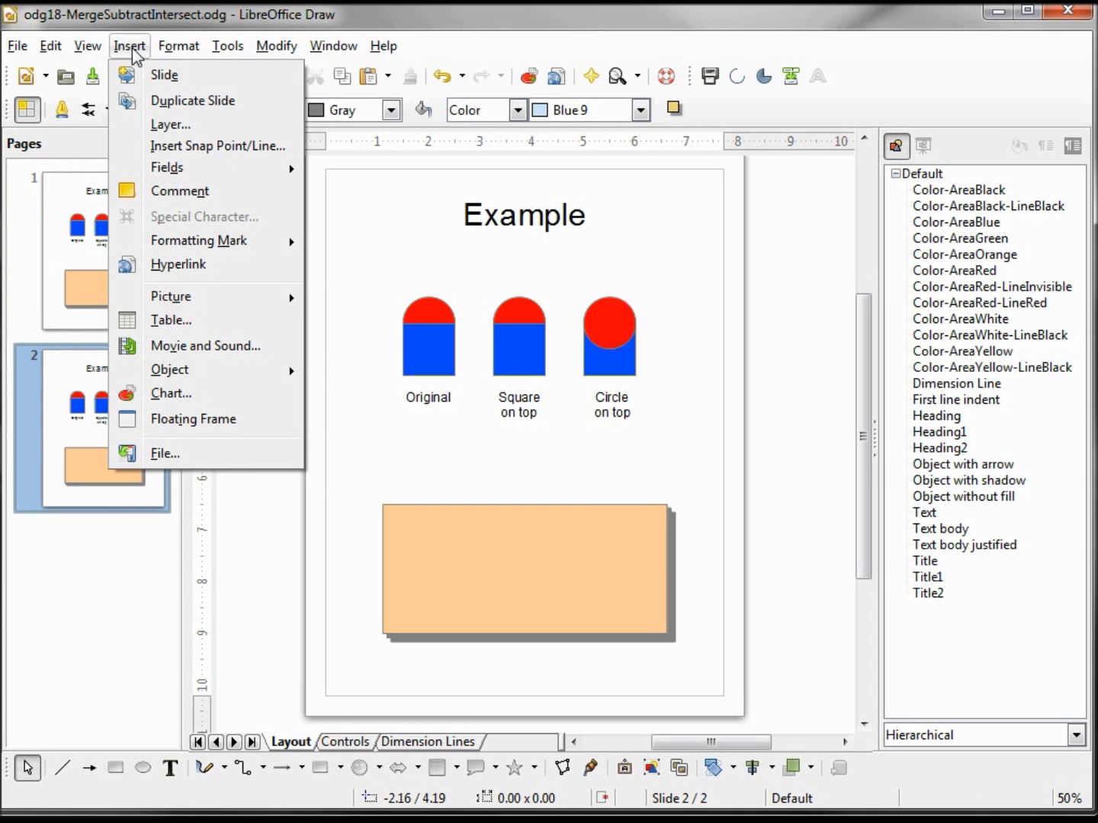
click(173, 109)
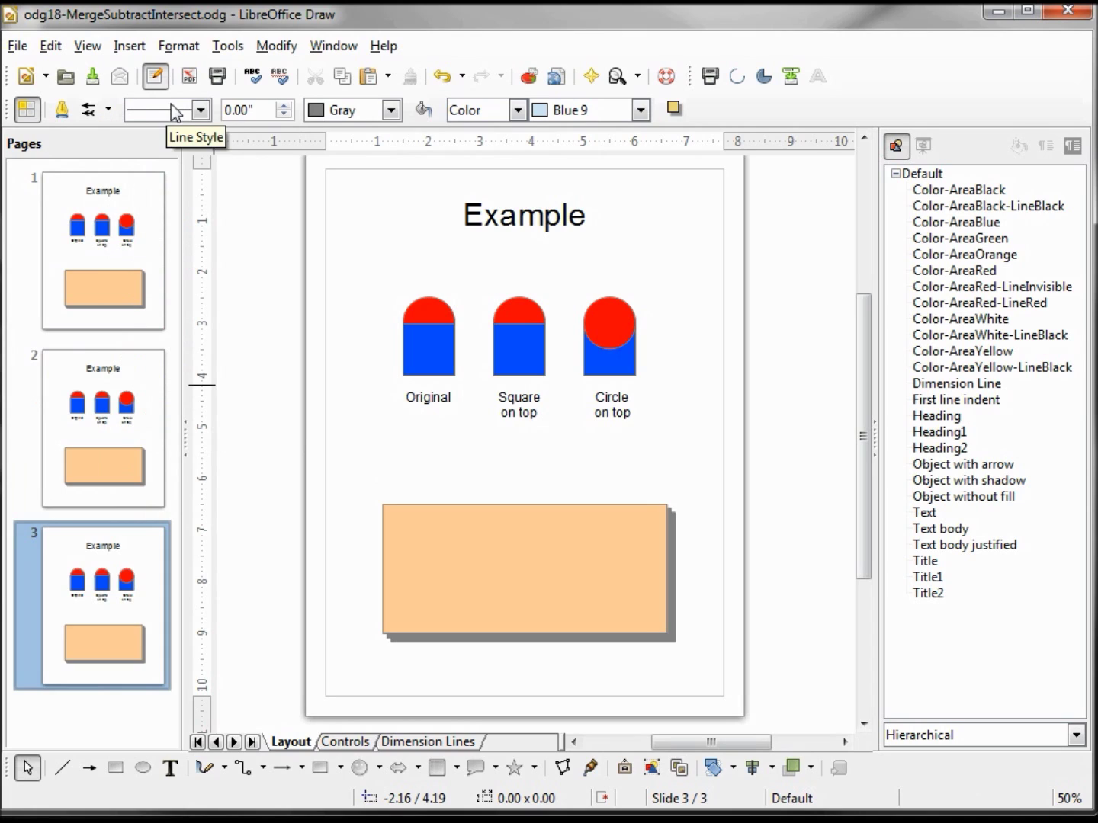
click(120, 227)
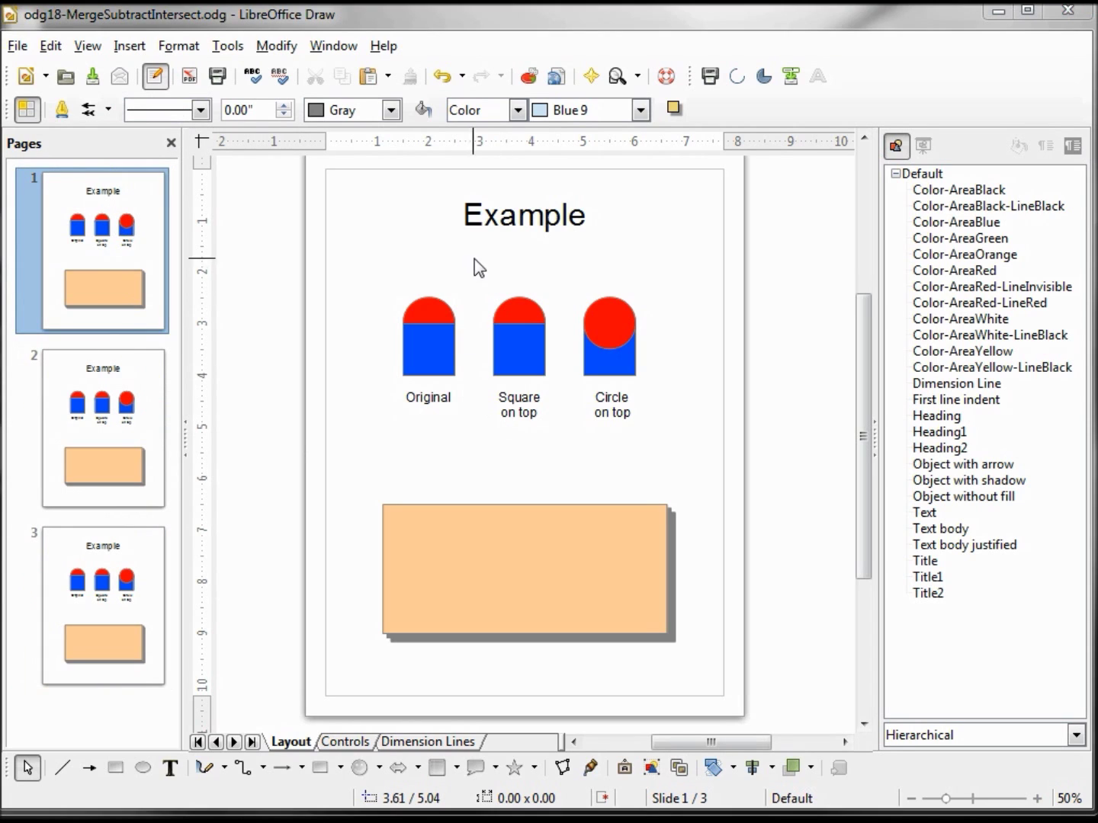
Step: Replace the slide 1 title word Example with 'Modify->Shapes->Merge'
click(511, 215)
click(518, 215)
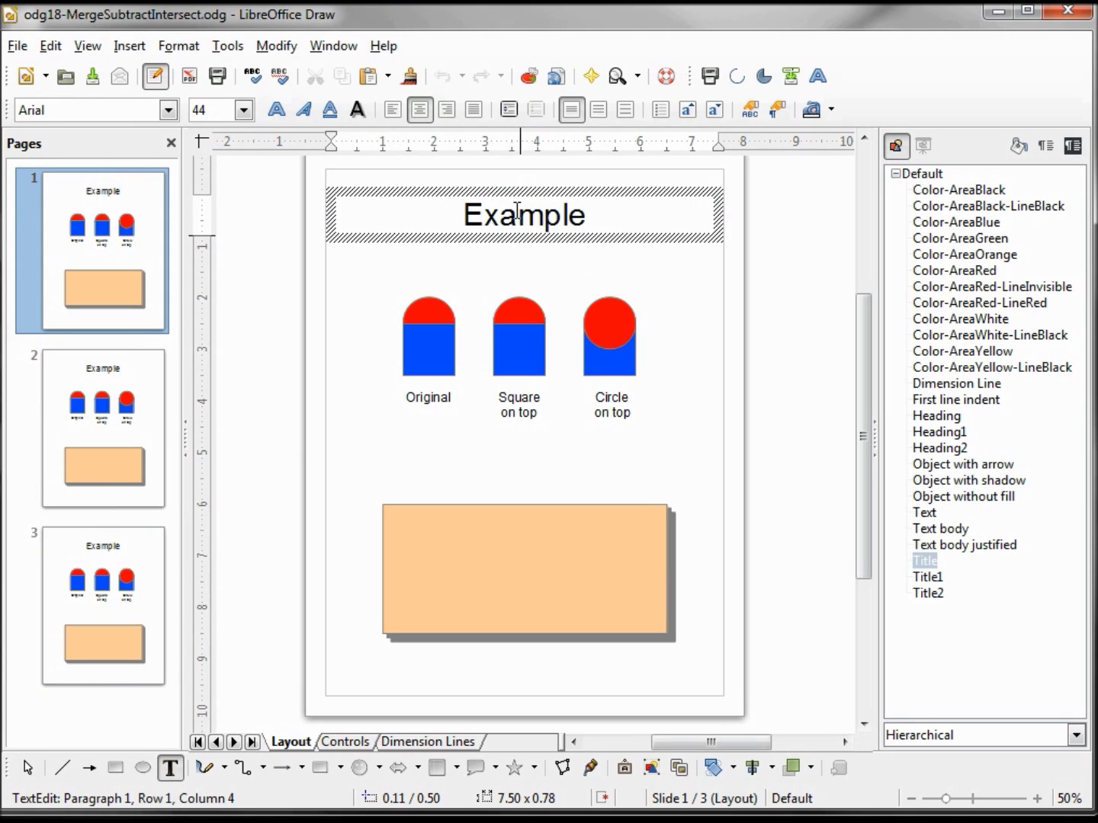
double_click(517, 214)
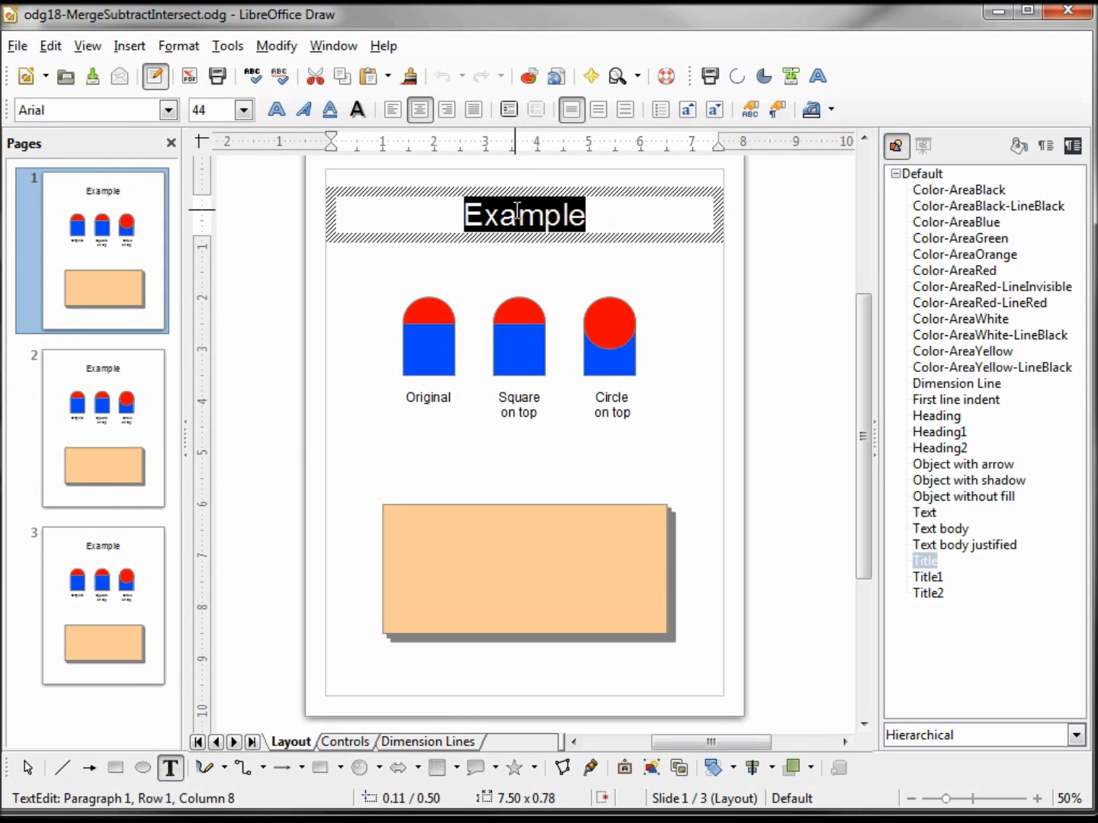
text(Modify->Shapes->Merge)
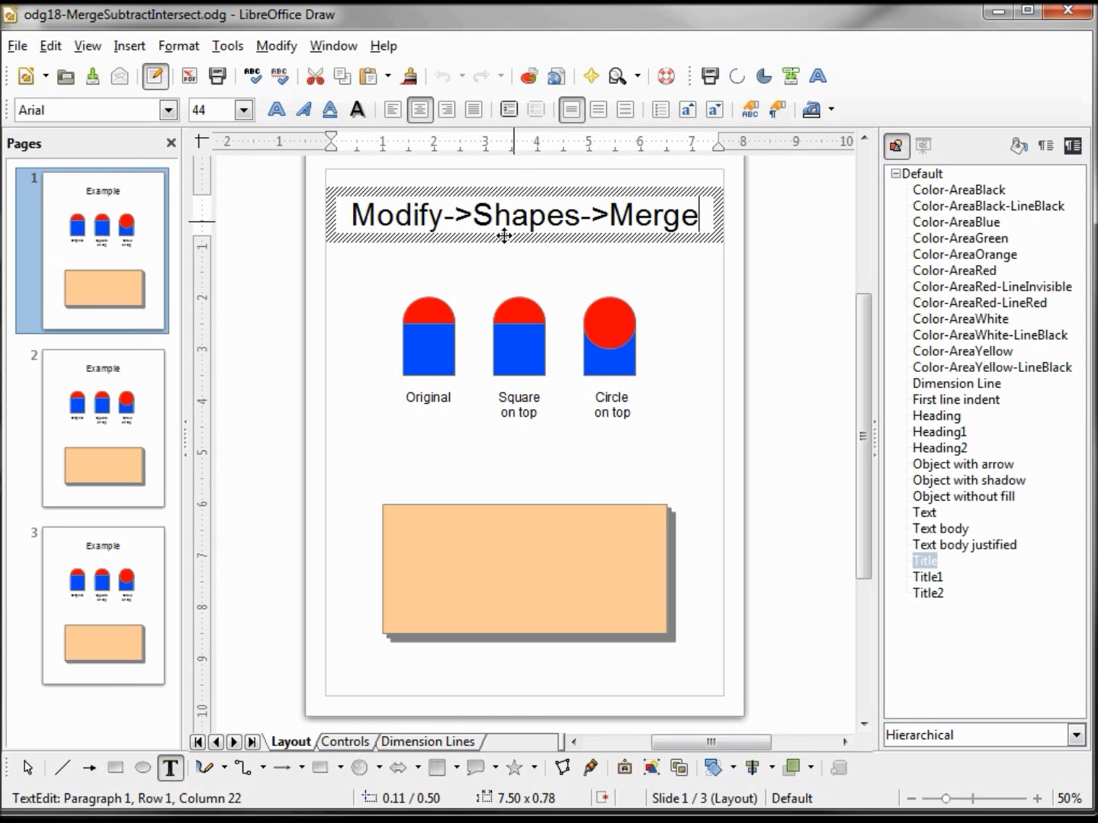
click(564, 336)
Step: Merge the Square on top and Circle on top circle-square pairs with Shapes > Merge
drag(493, 380, 475, 379)
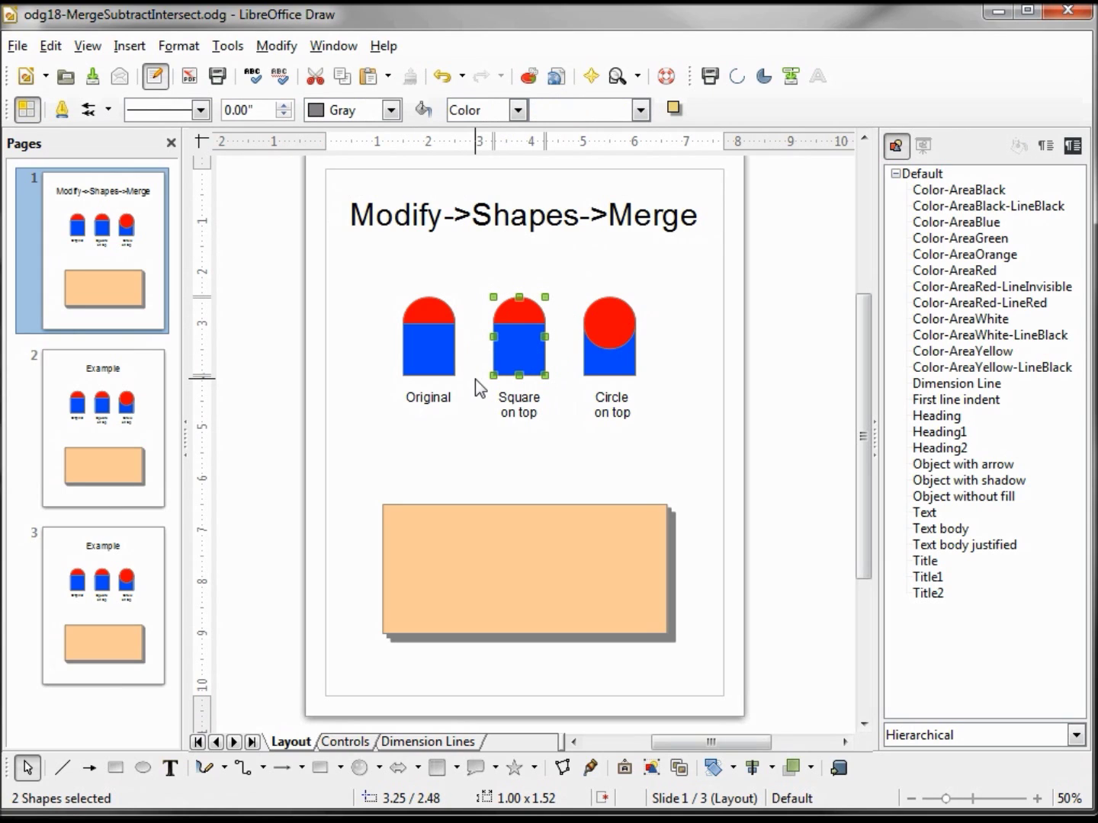
click(276, 47)
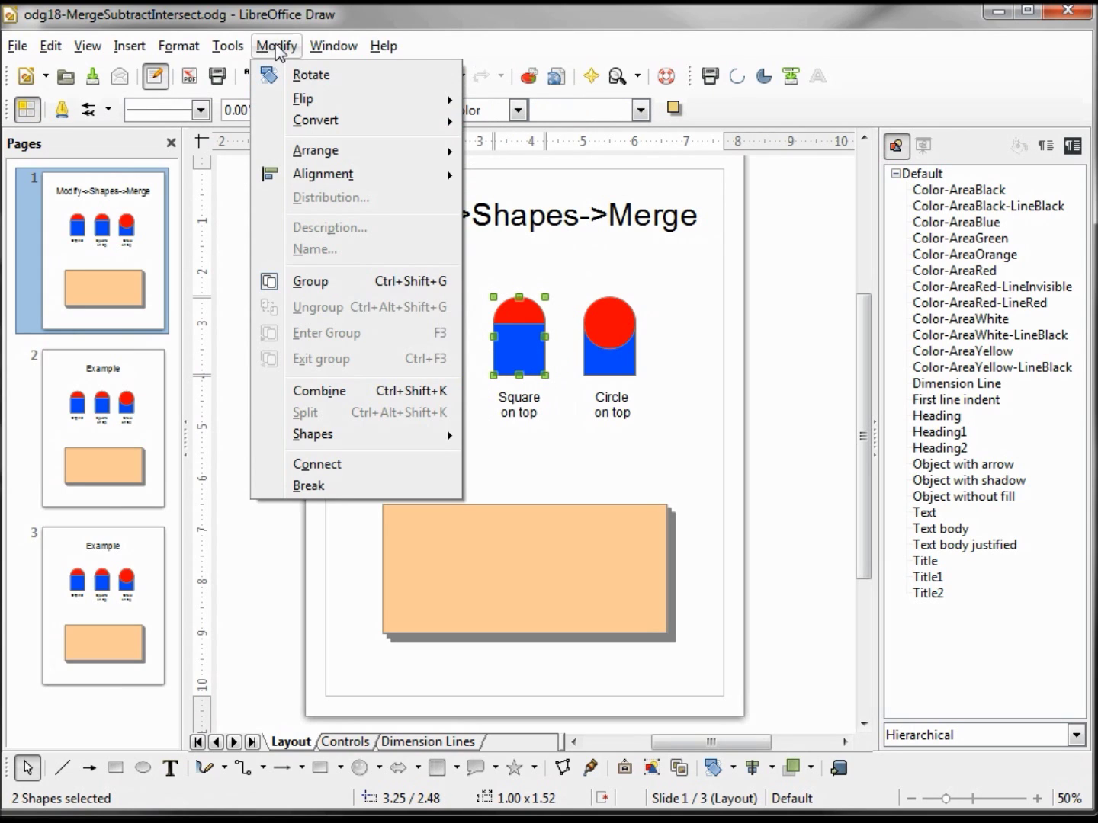
mouse_move(329, 439)
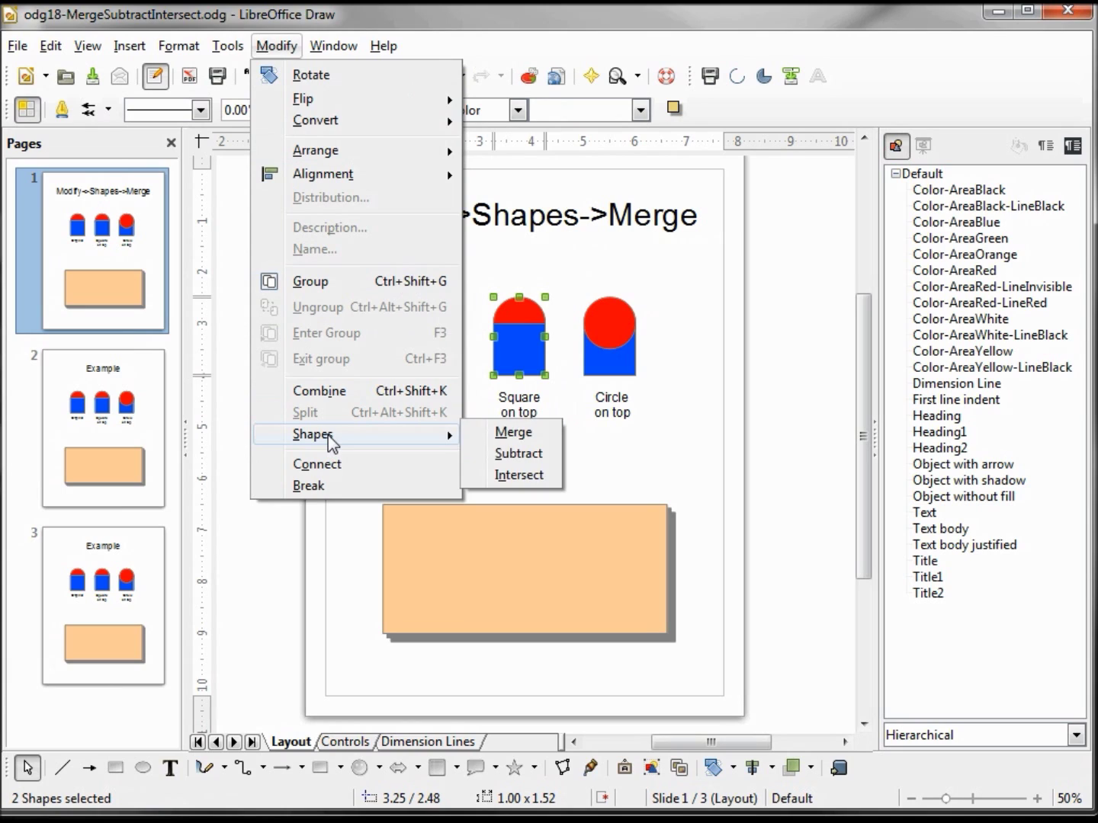
click(515, 435)
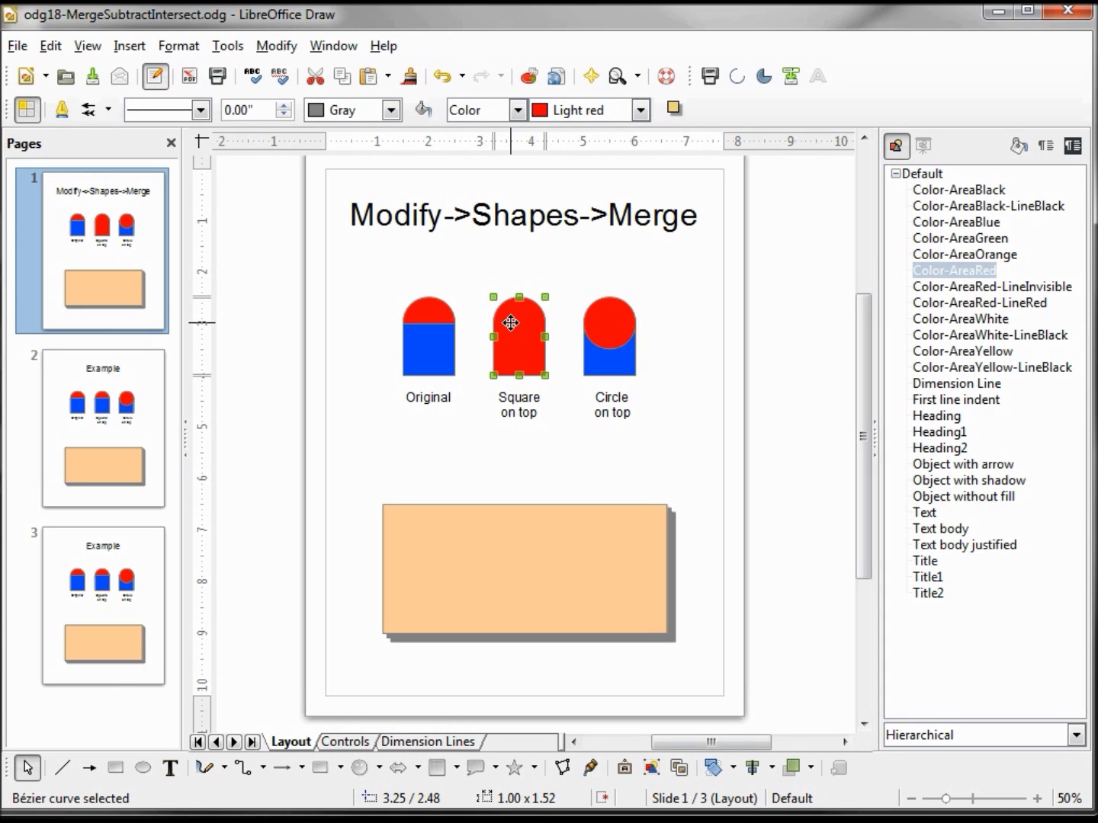
drag(665, 390, 574, 277)
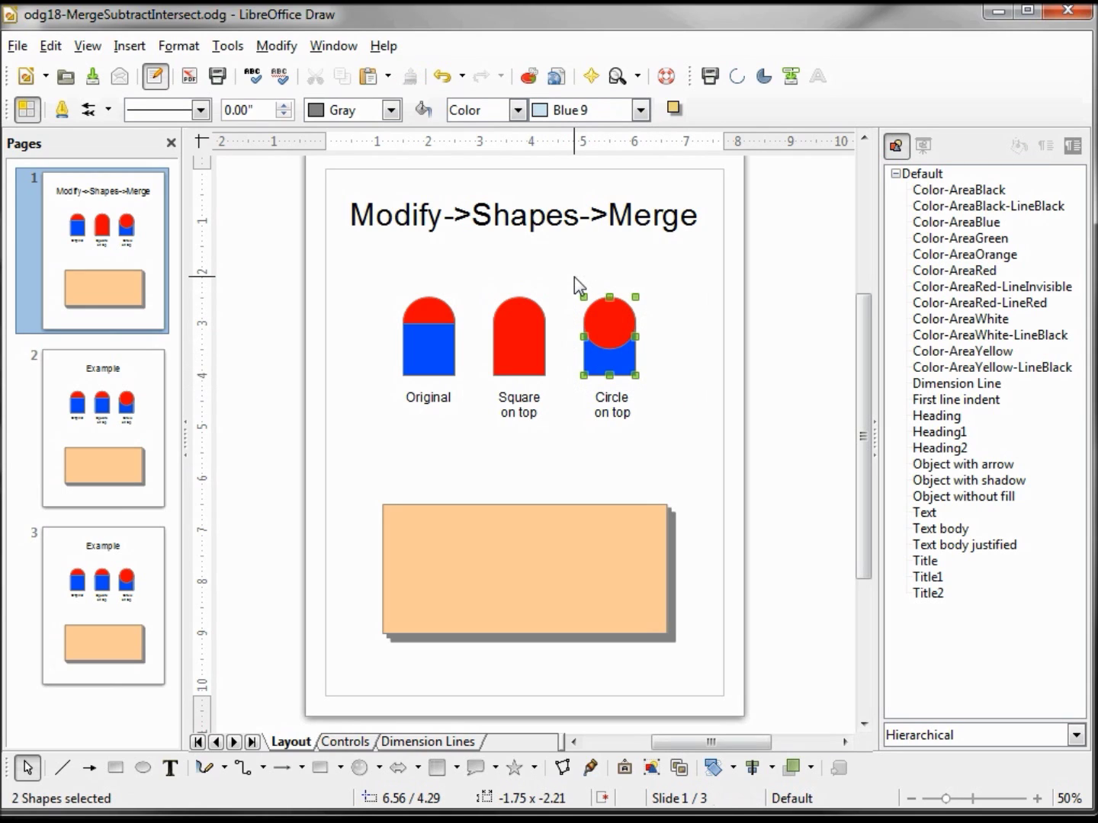
click(276, 46)
mouse_move(333, 437)
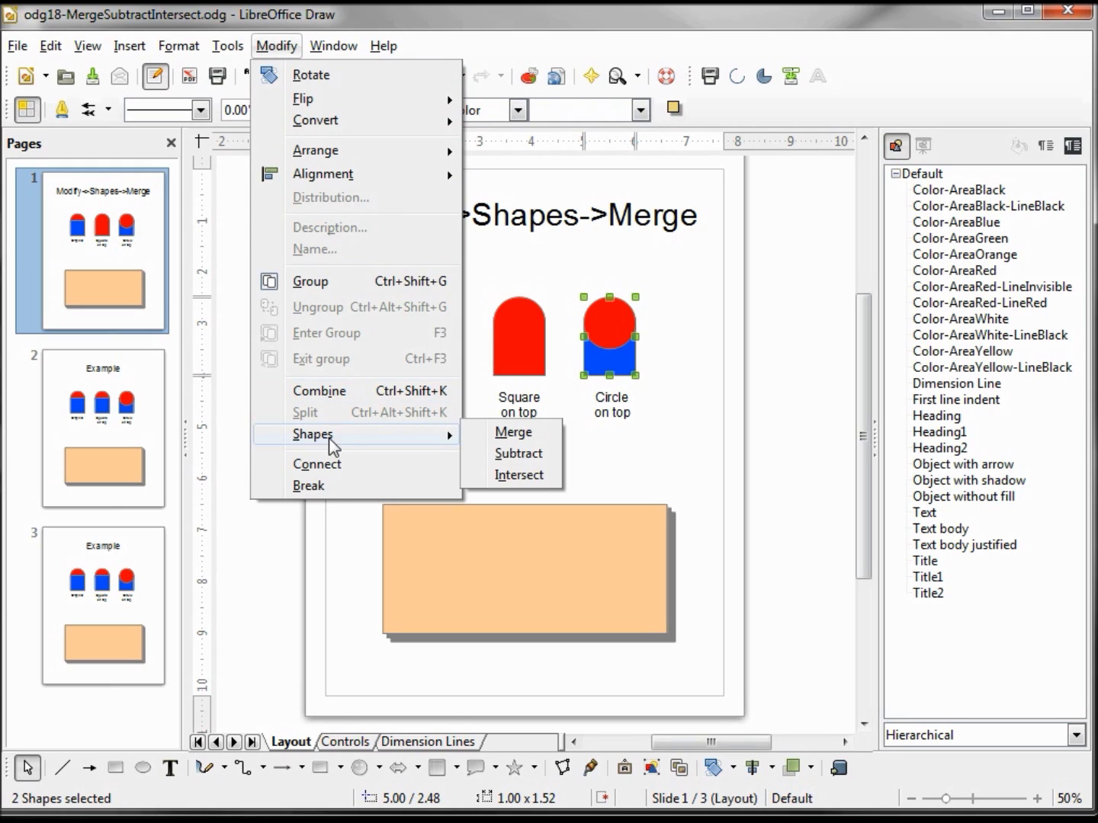
click(513, 432)
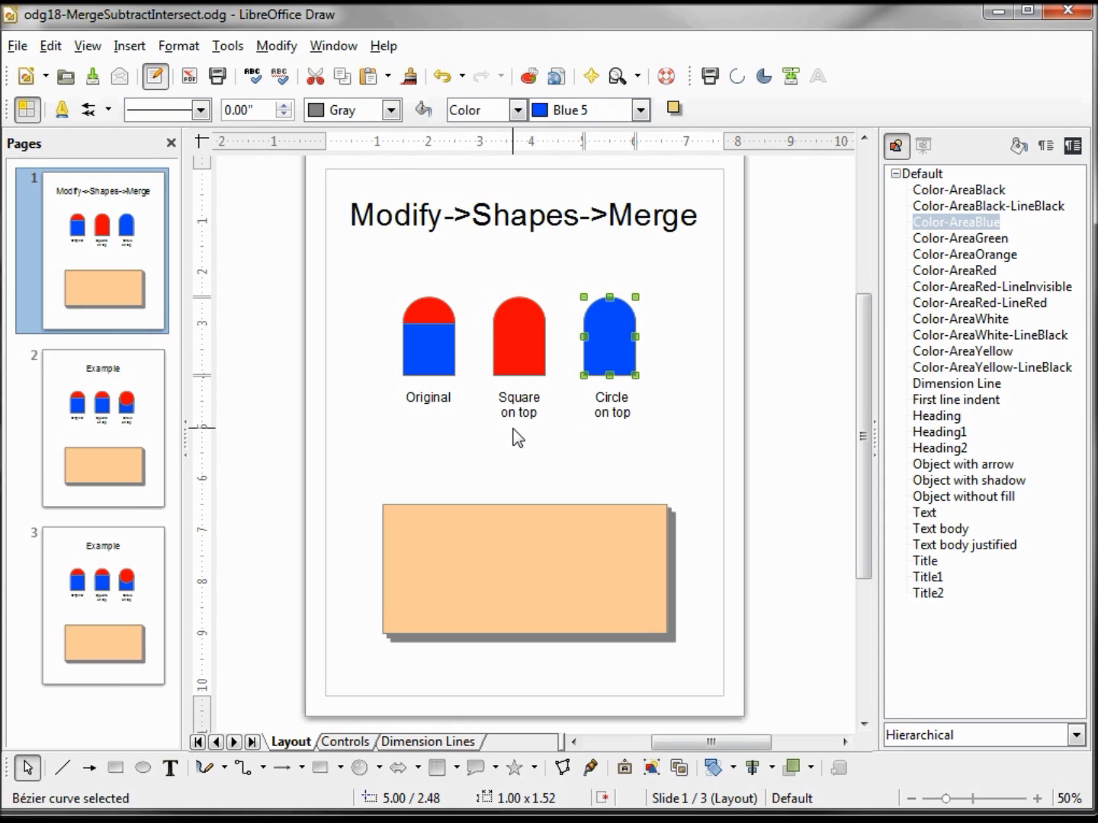
click(505, 461)
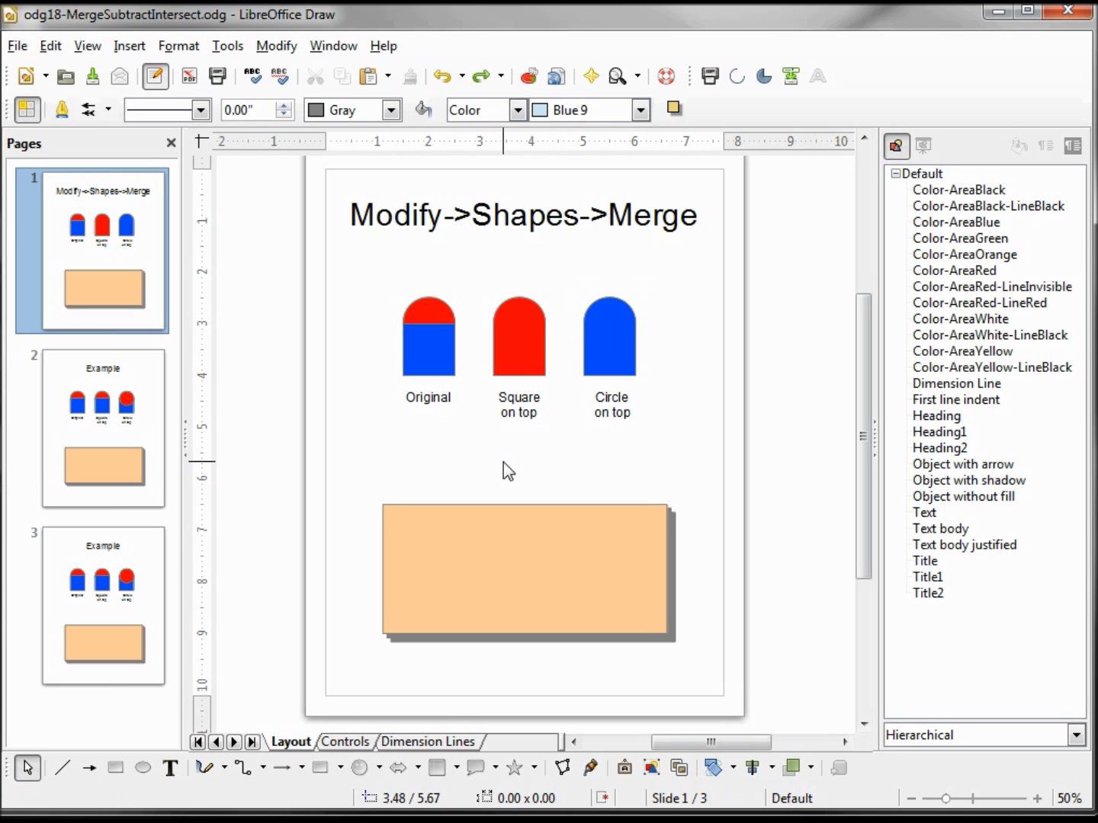
Step: Paste a caption into the peach box explaining Merge keeps the bottom shape's style
double_click(433, 559)
text(Merge – Takes the style of the bottom shape)
click(364, 450)
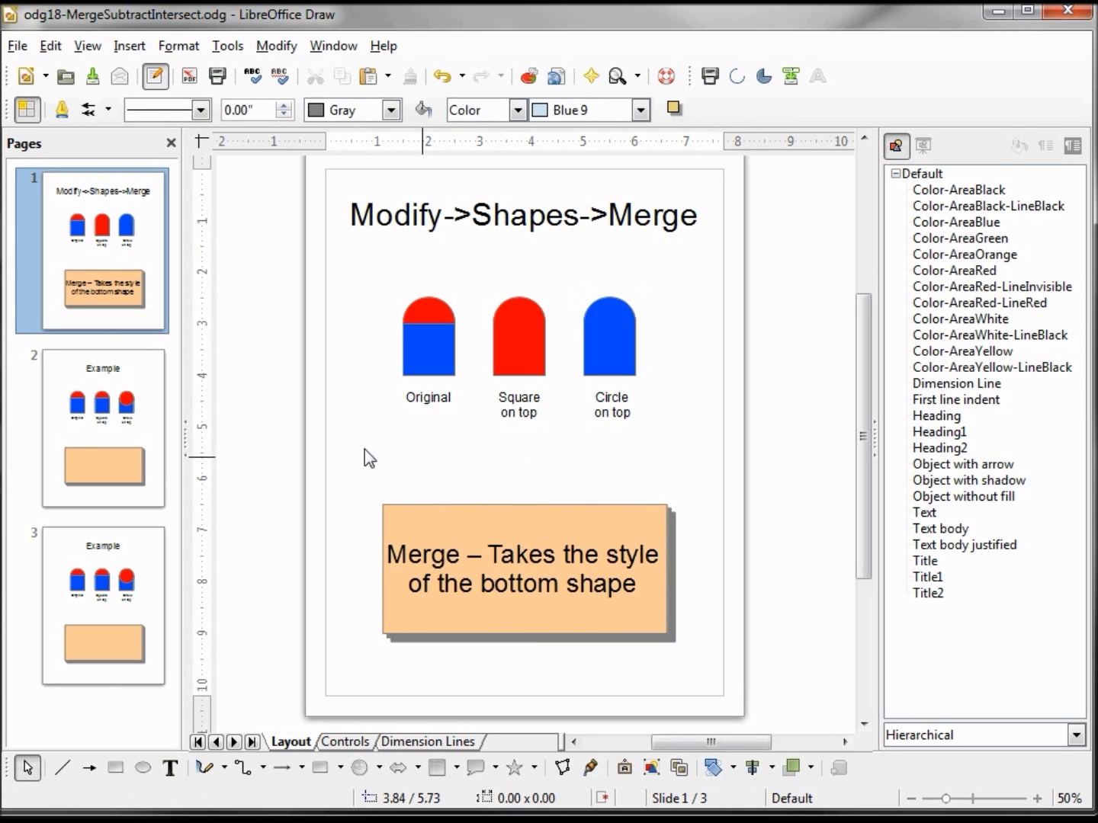
click(80, 436)
Step: Retitle slide 2 'Modify->Shapes->Subtract' and select the Square on top pair for shape commands
double_click(522, 216)
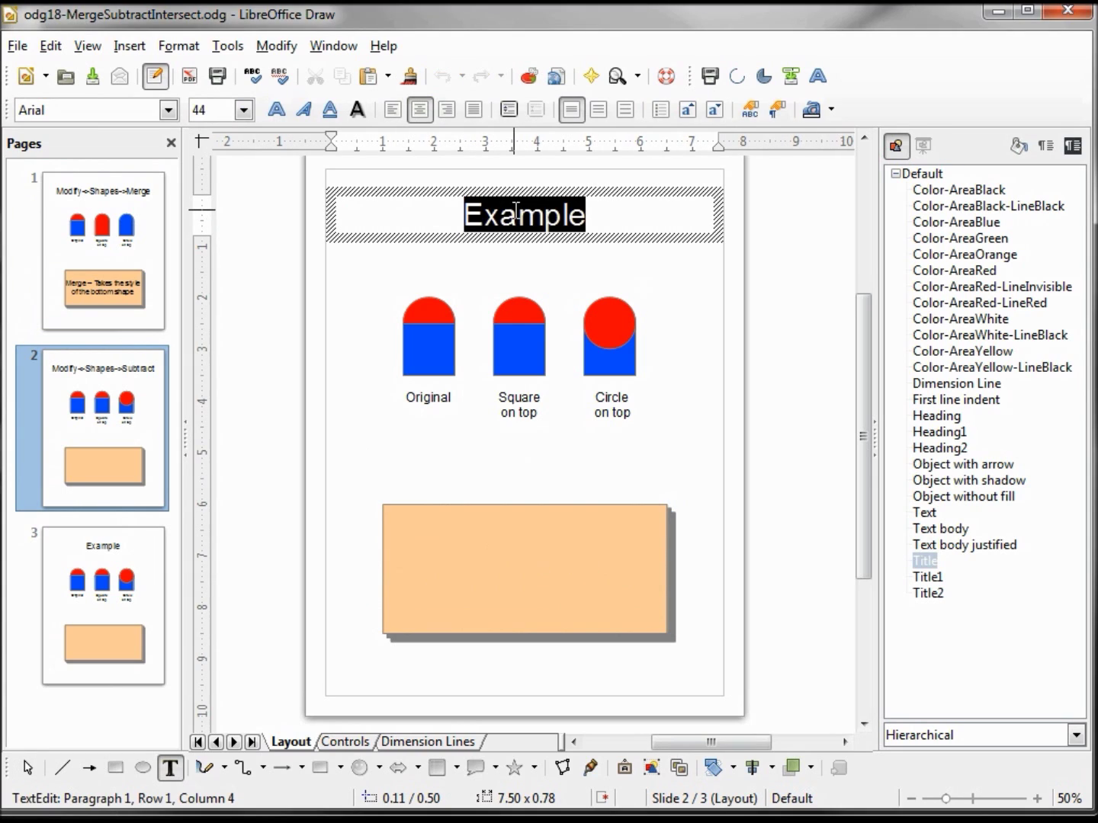
text(Modify->Shapes->Subtract)
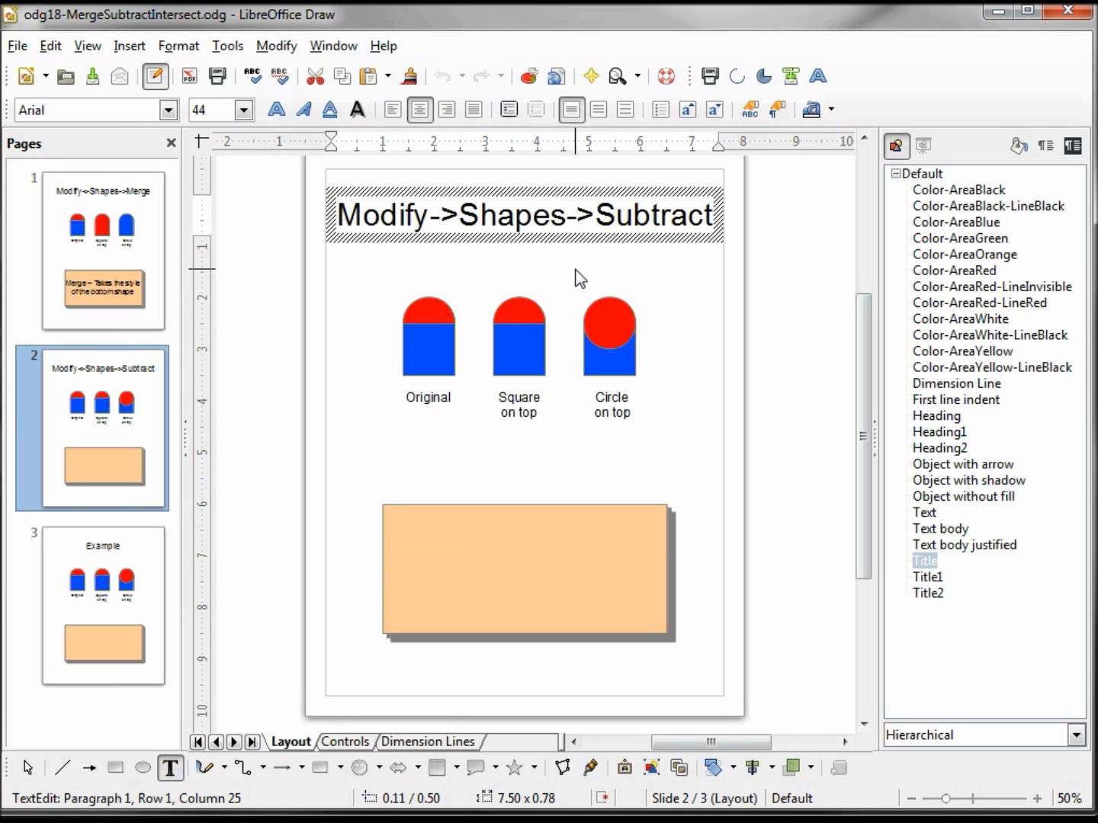
drag(560, 274, 470, 383)
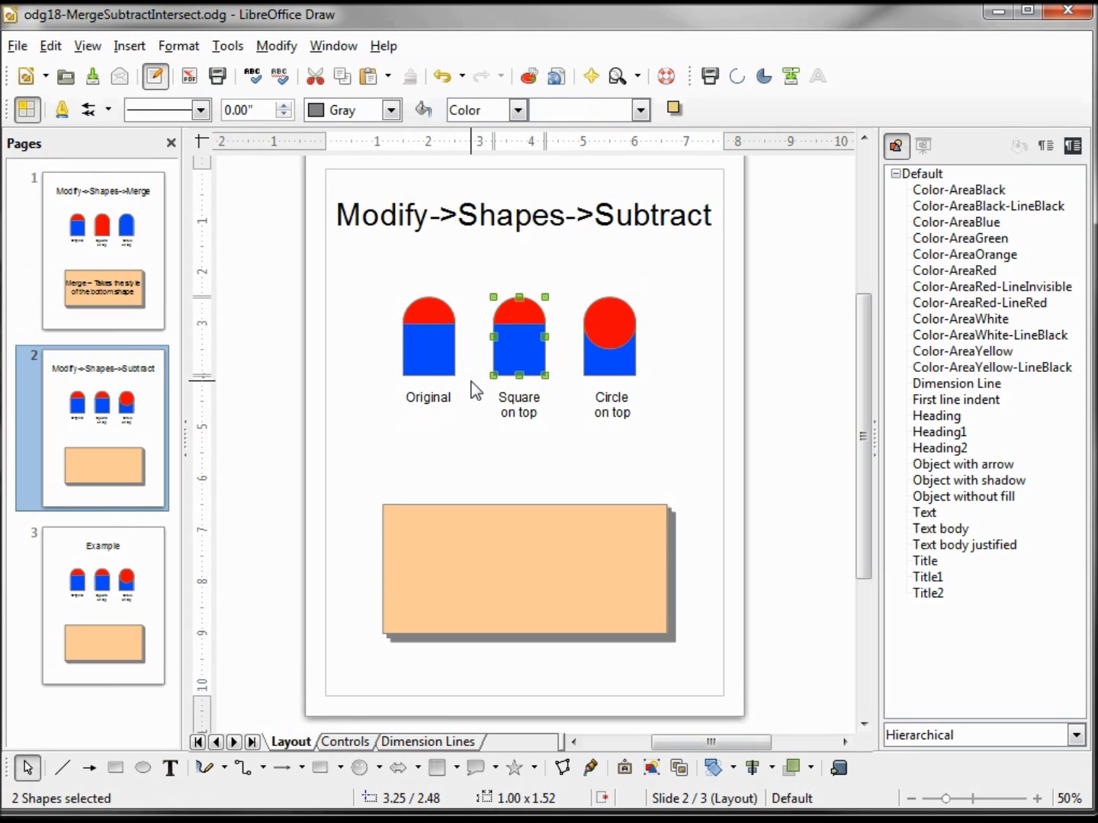
click(263, 47)
mouse_move(330, 449)
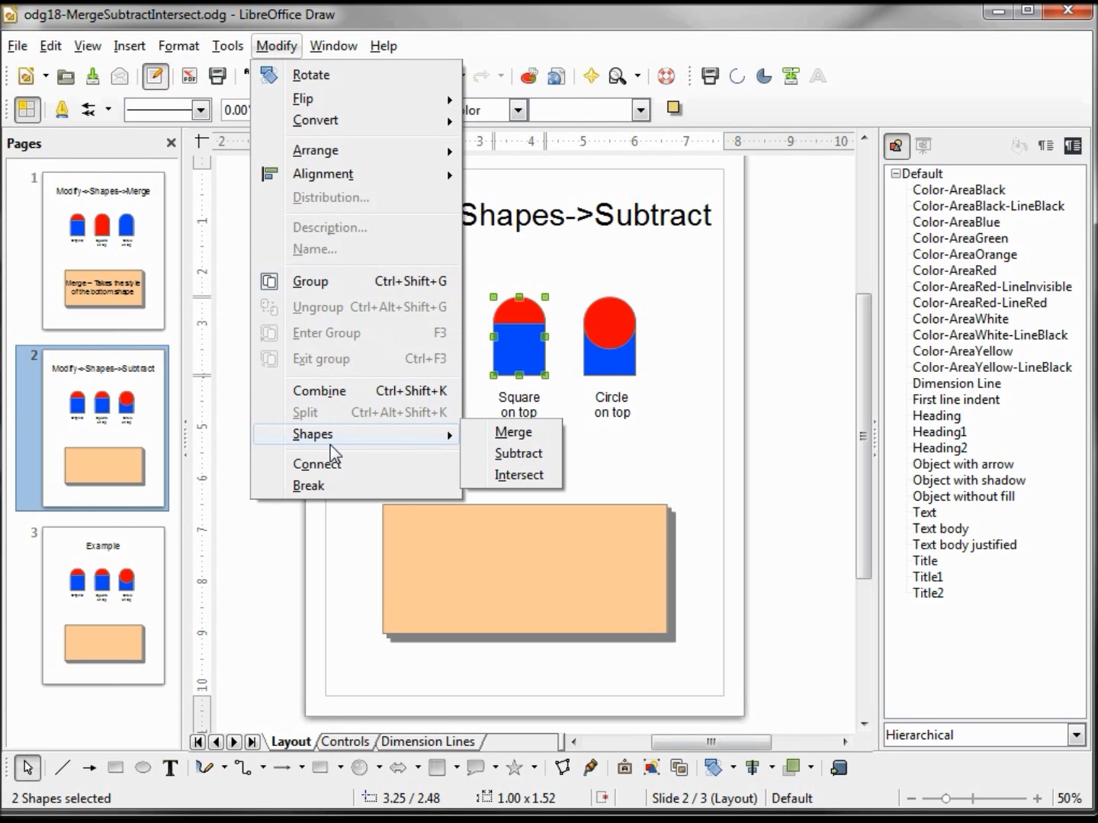